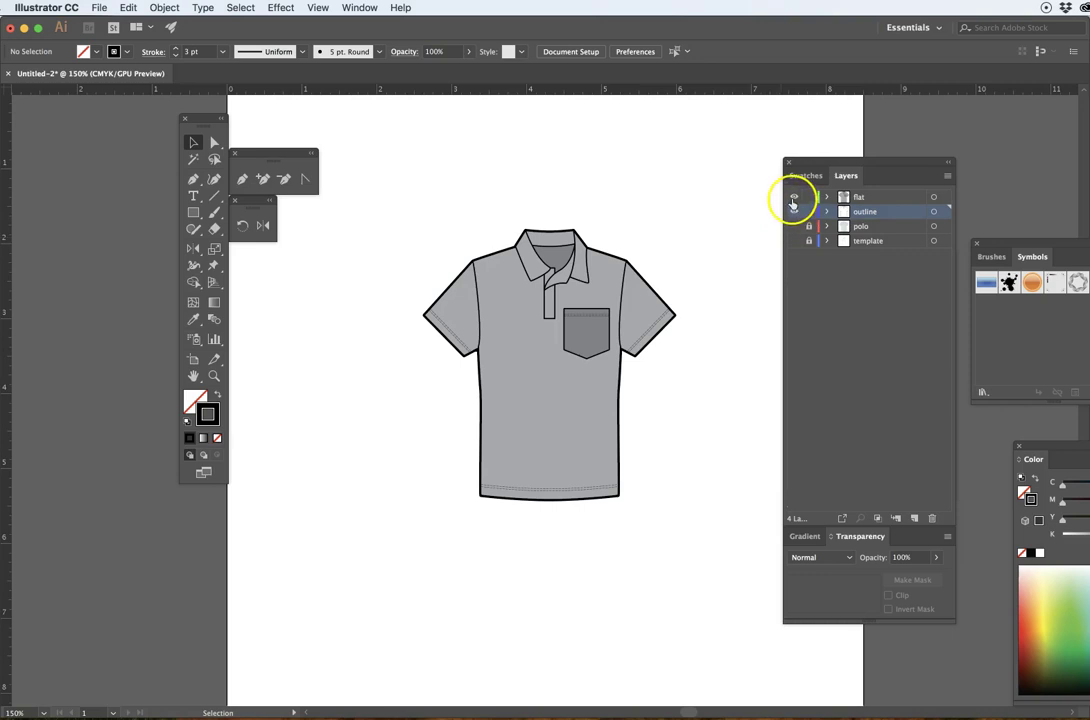
click(795, 241)
click(795, 241)
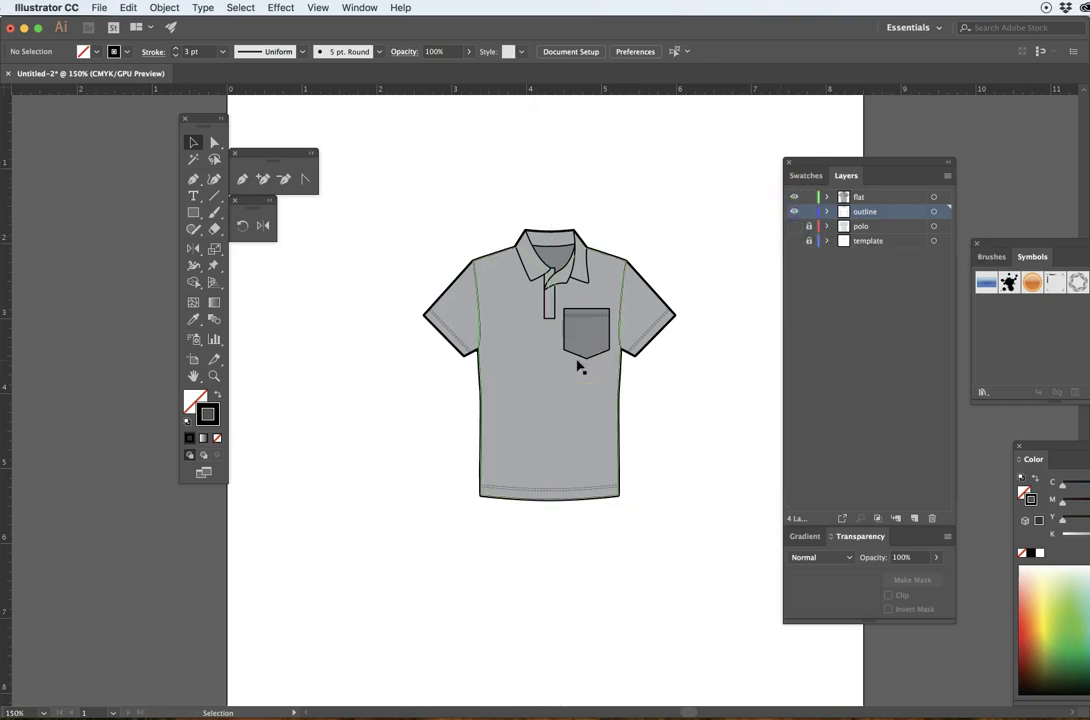
click(669, 394)
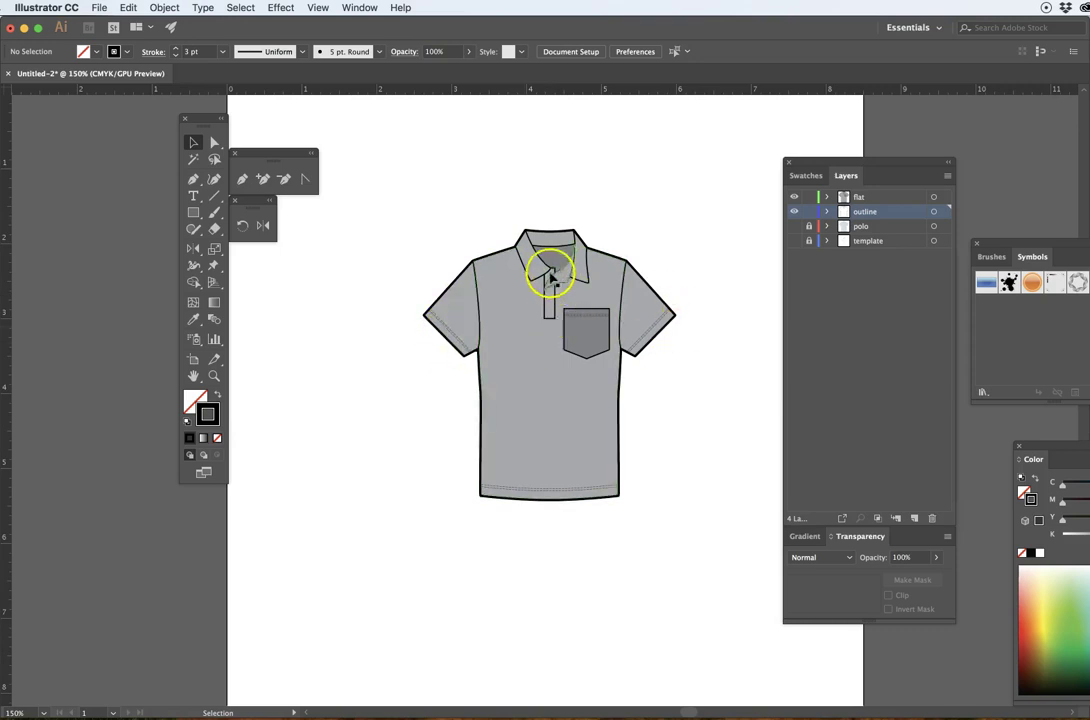
Draw a short vertical line with the Line Segment tool in the empty space above the polo's collar.
super+click(574, 301)
super+click(555, 344)
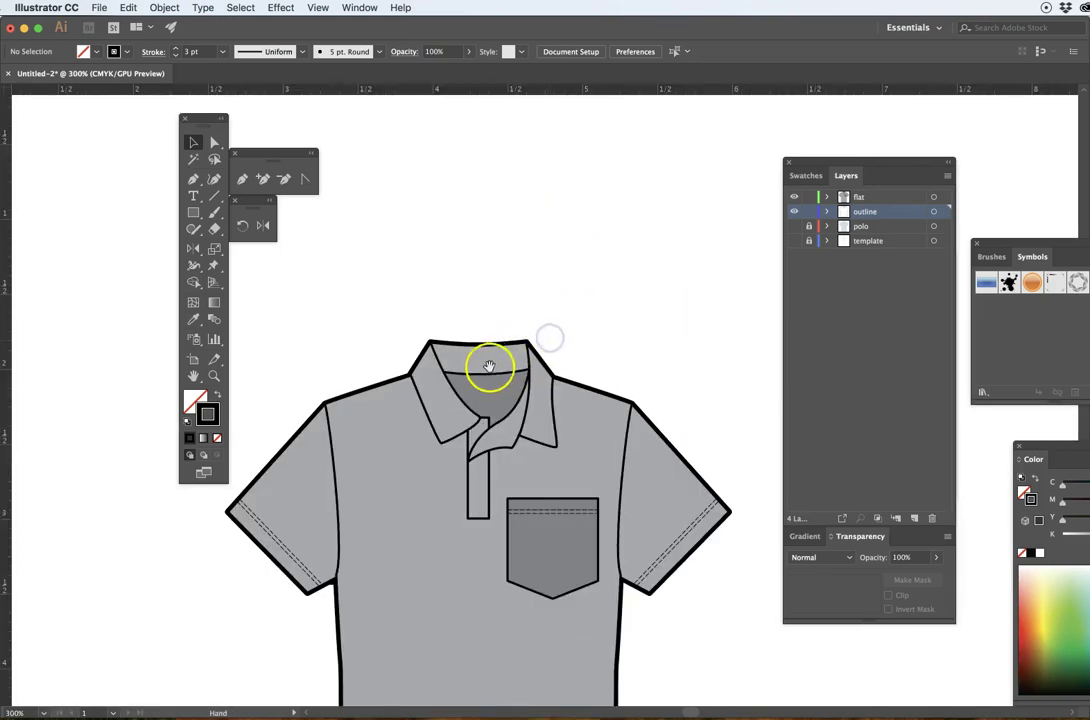
drag(489, 367, 522, 313)
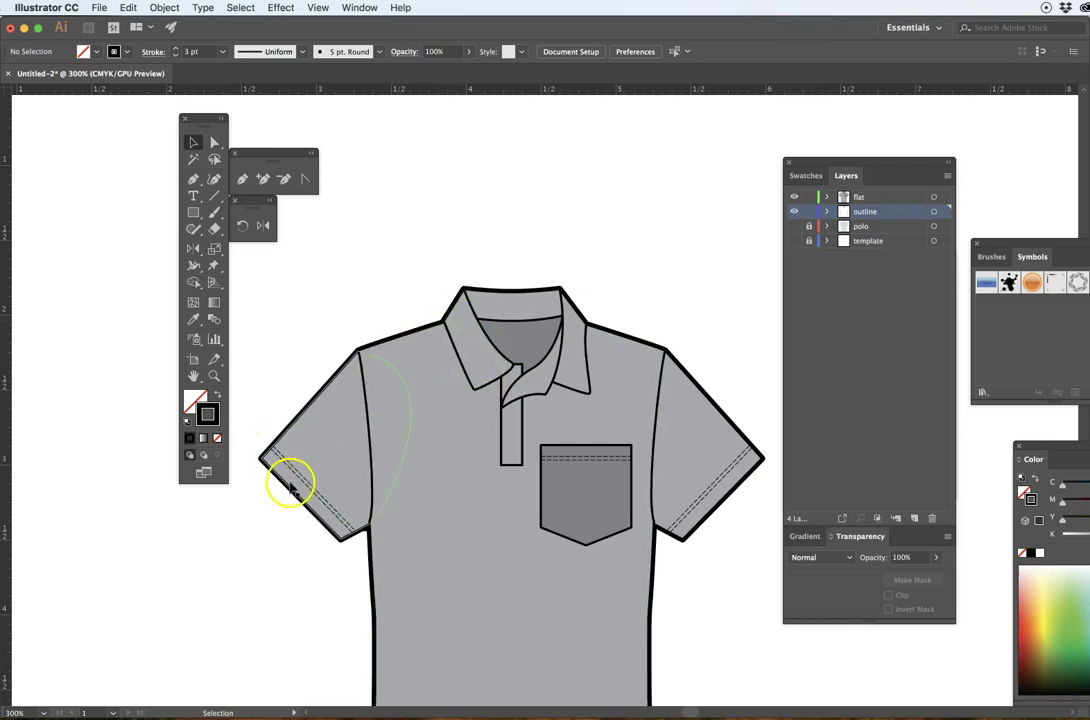
drag(500, 508, 525, 455)
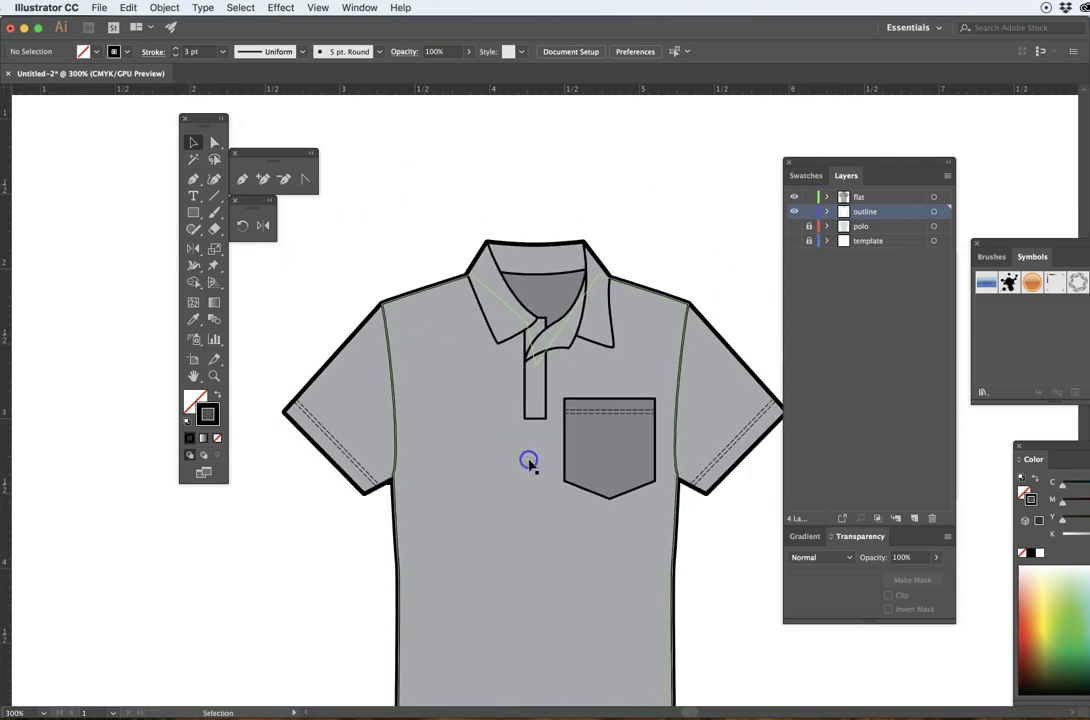
click(516, 170)
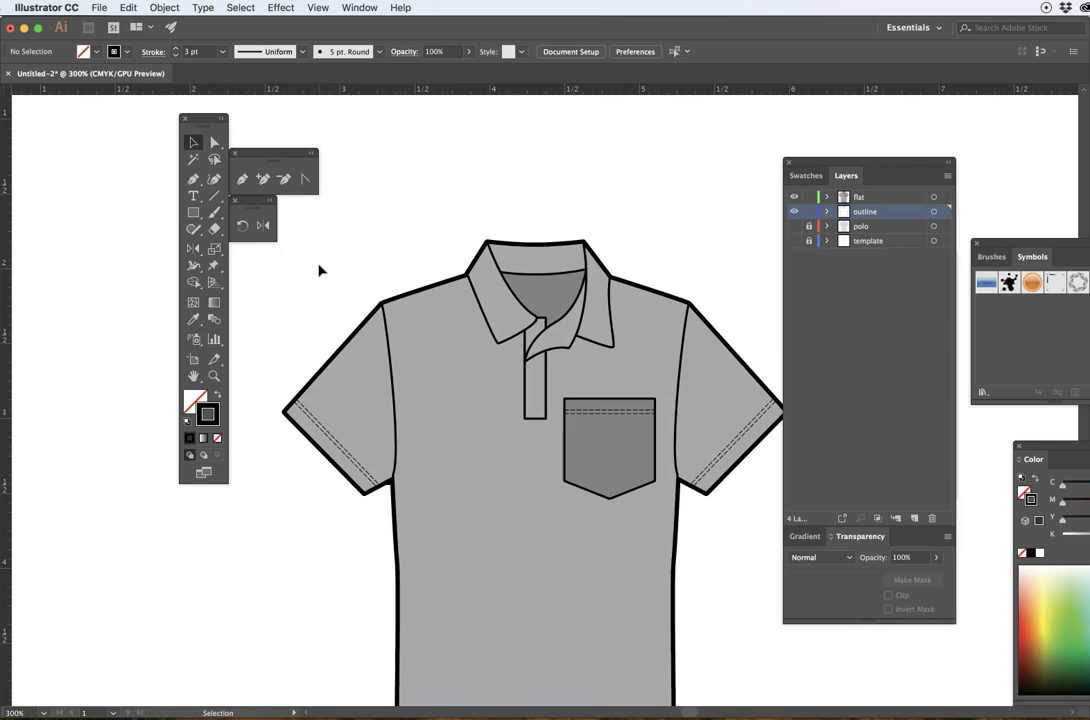
click(214, 197)
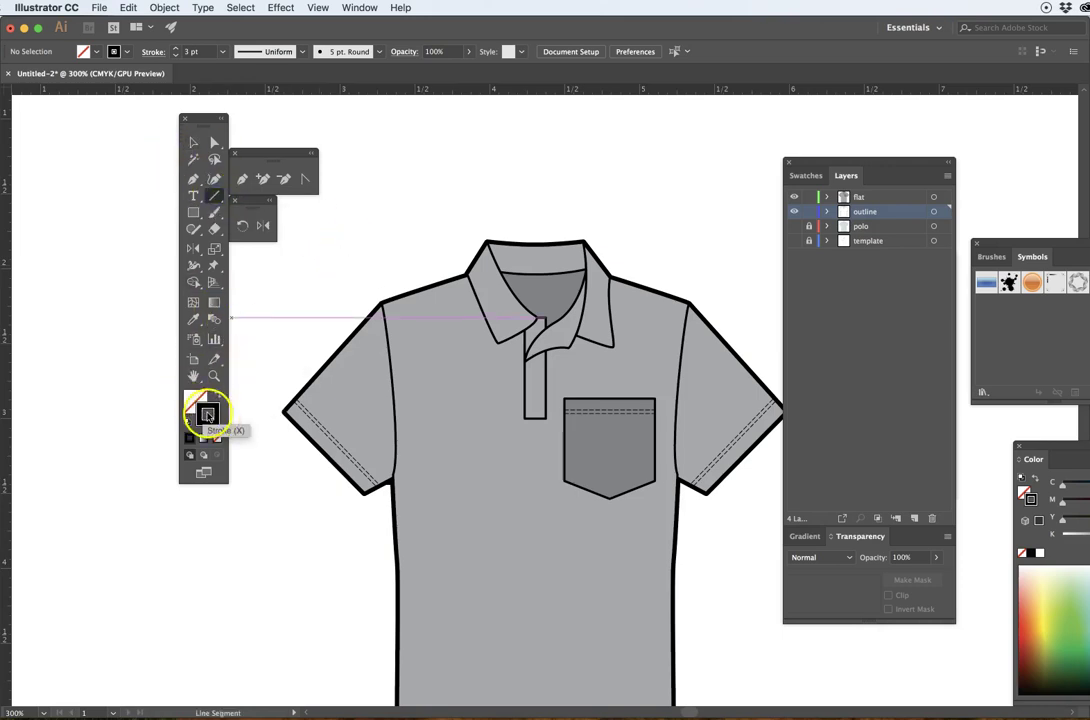
drag(466, 176, 467, 222)
click(193, 142)
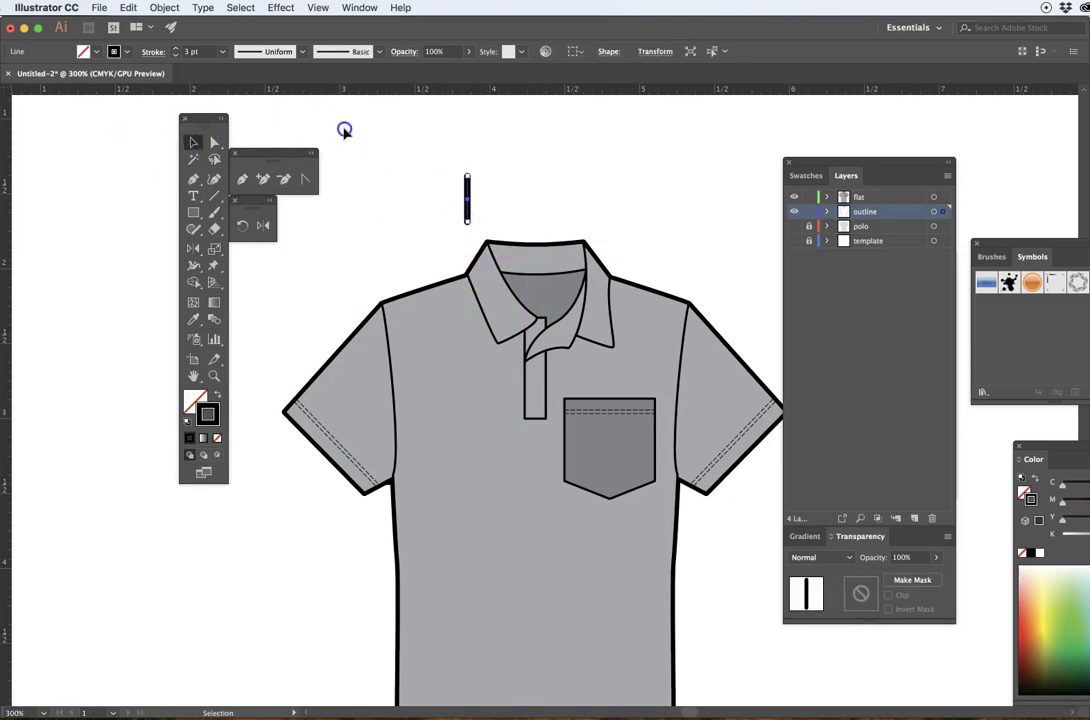
click(344, 130)
Set the stroke weight of the short vertical line above the collar to 0.5 pt.
click(466, 198)
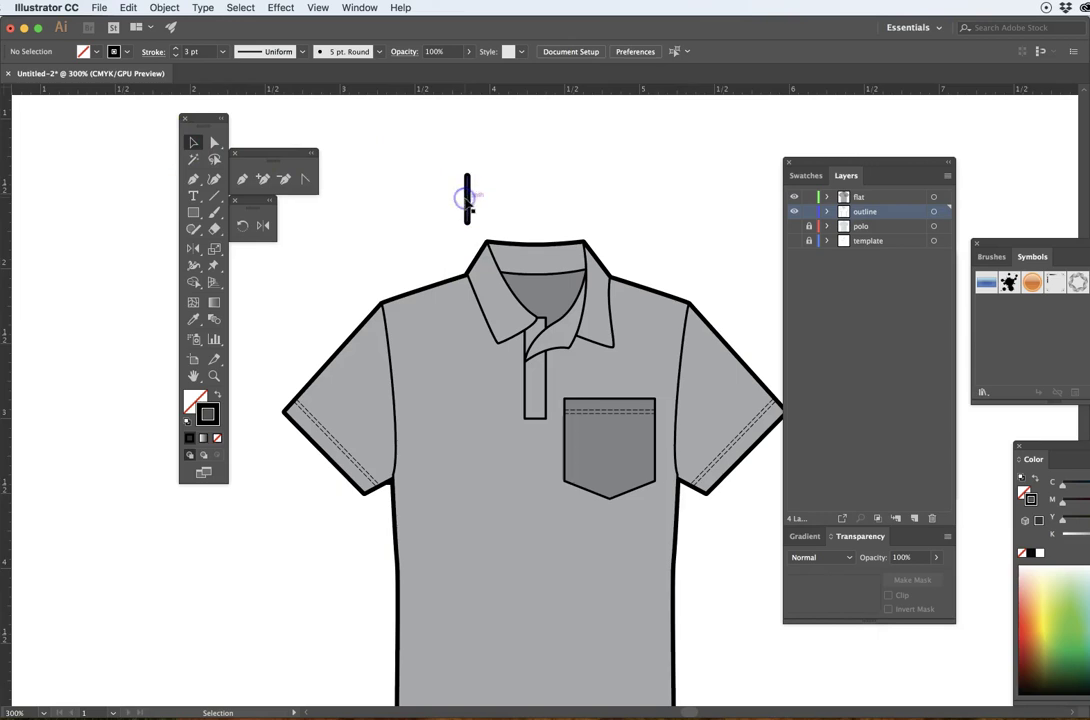
click(222, 51)
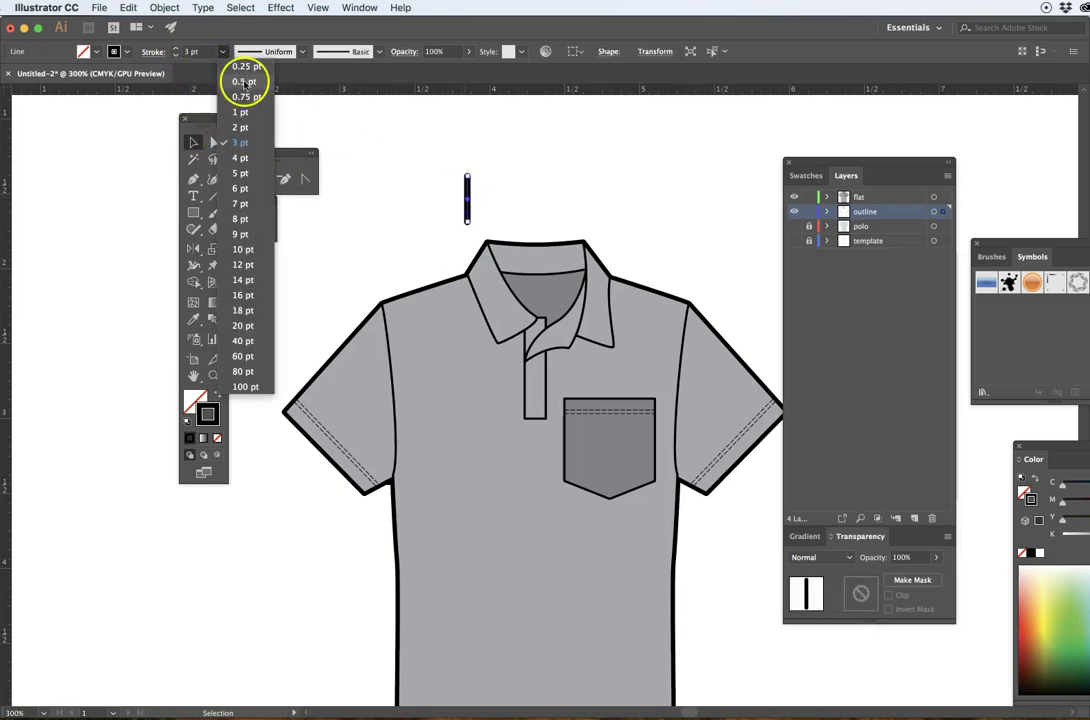
click(244, 83)
click(477, 146)
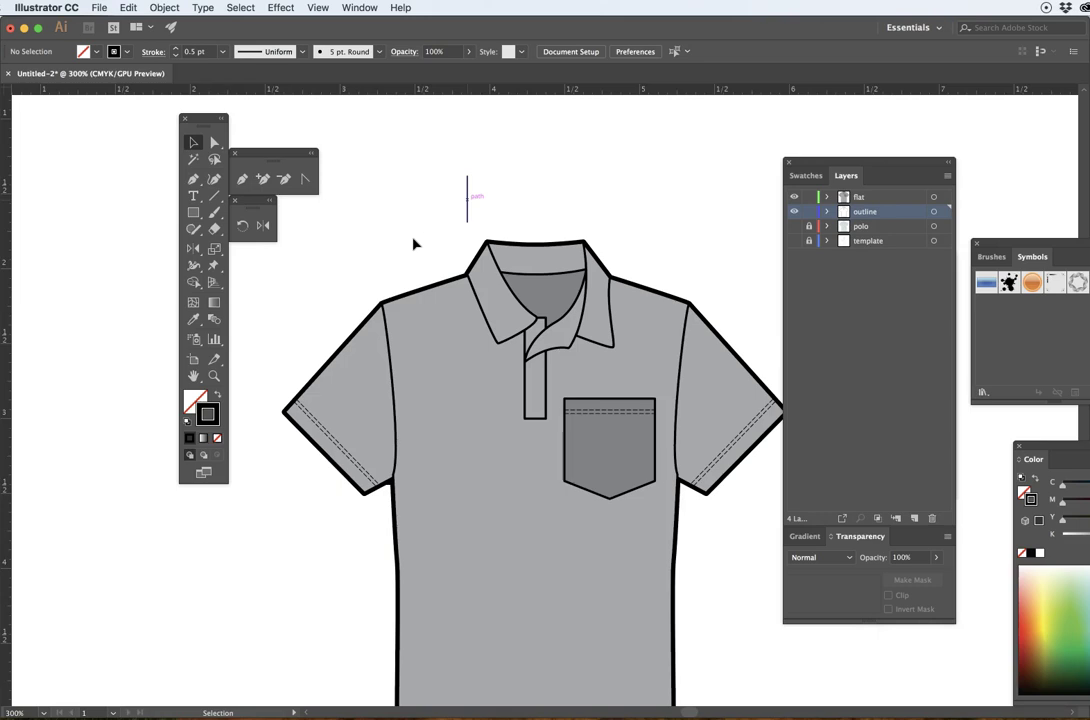
Create a new Pattern Brush from the short vertical line and name it Rib 01.
click(989, 257)
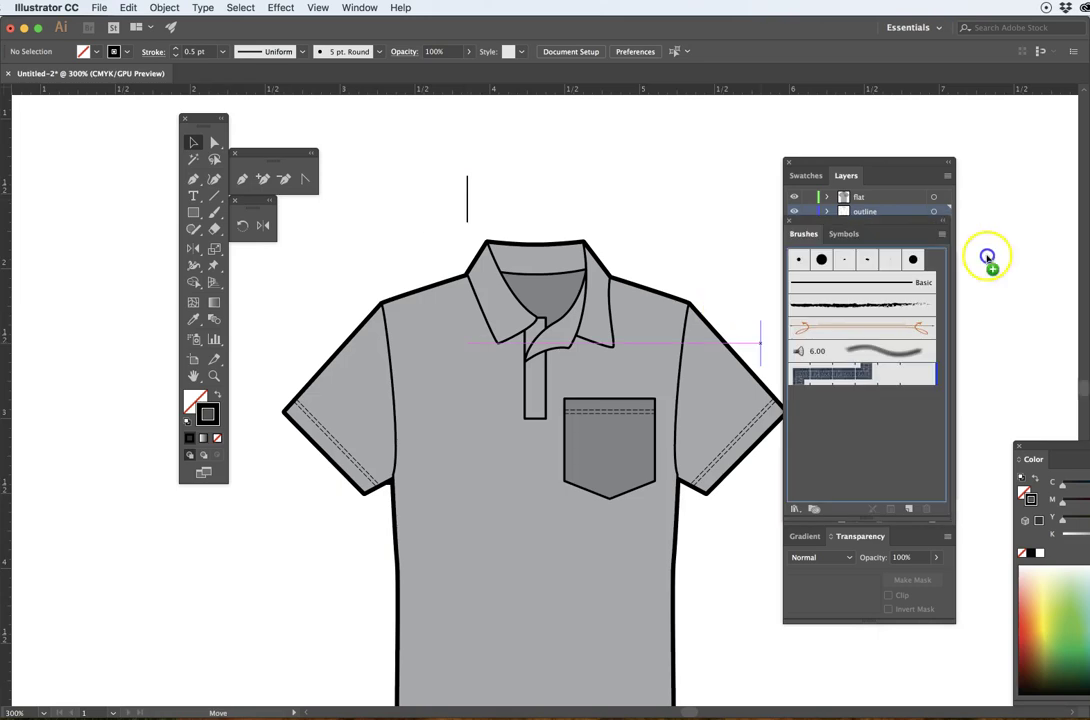
drag(467, 199, 852, 444)
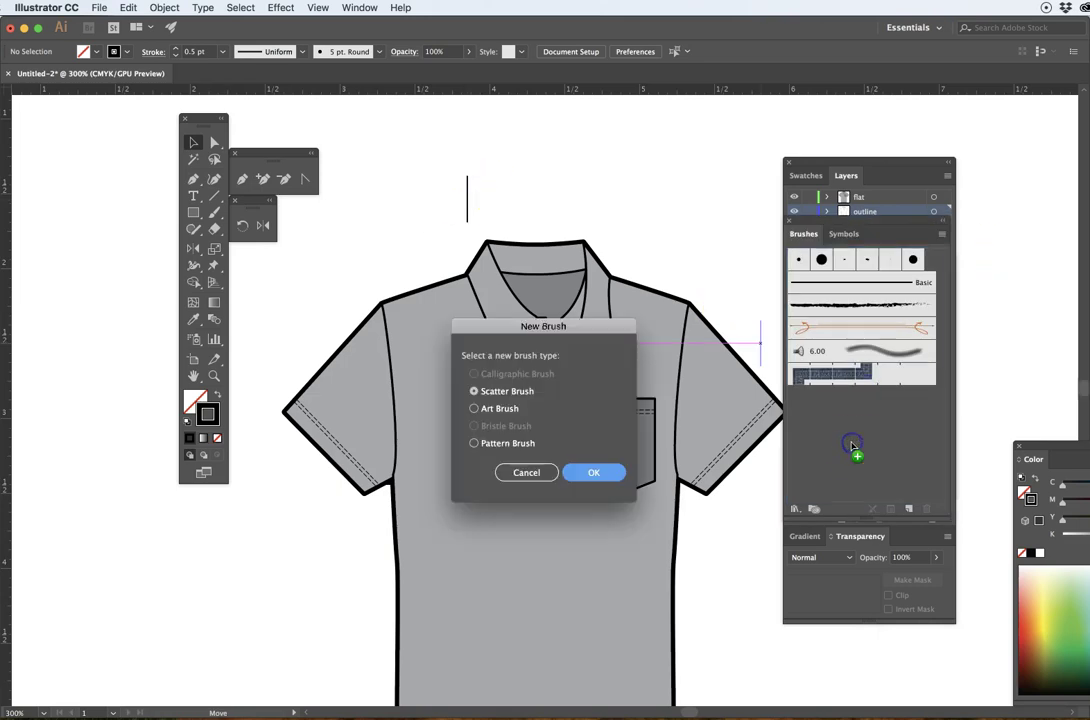
click(474, 443)
click(594, 473)
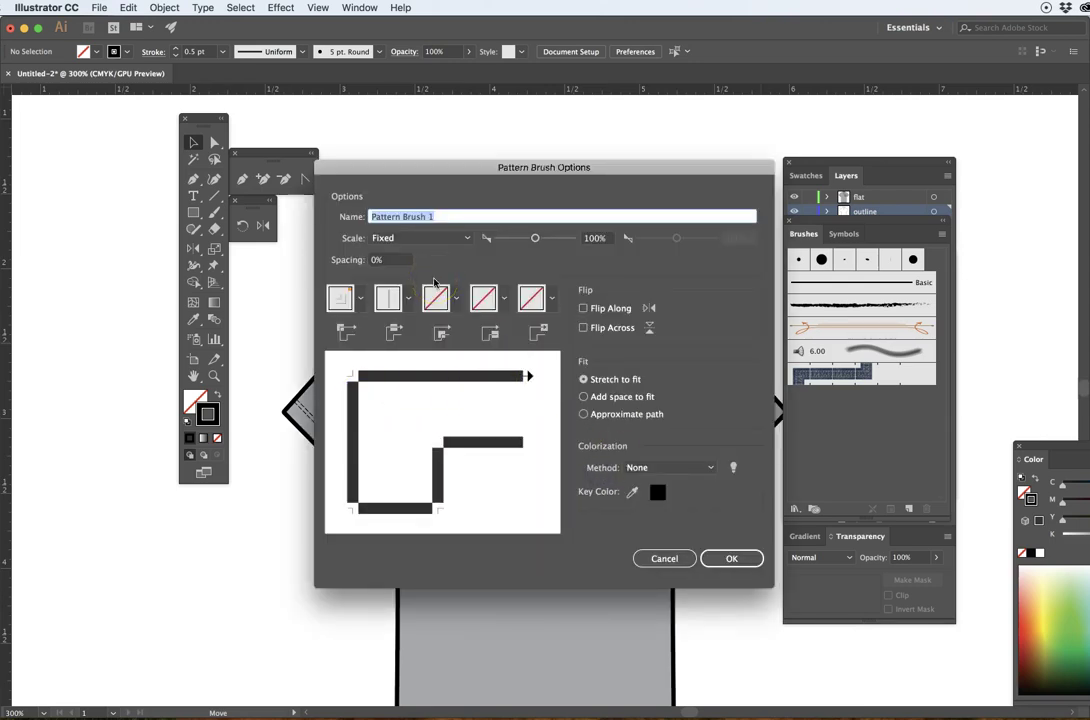
text(Rib 01)
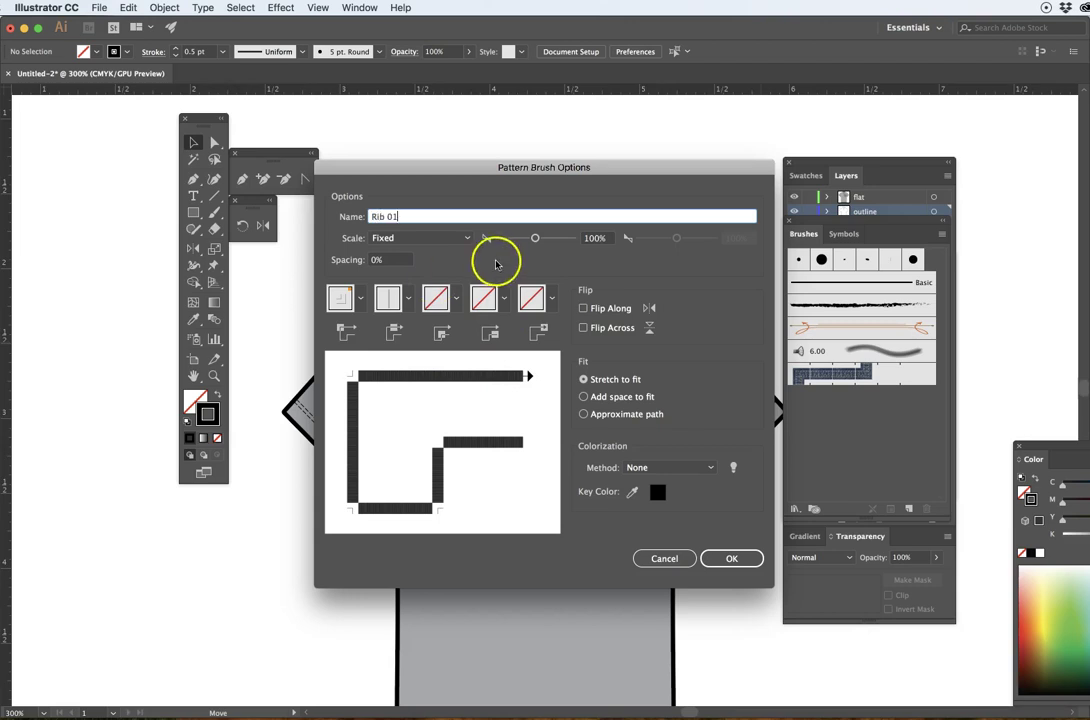
Set the spacing of the Rib 01 pattern brush to 150%.
click(372, 260)
text(10)
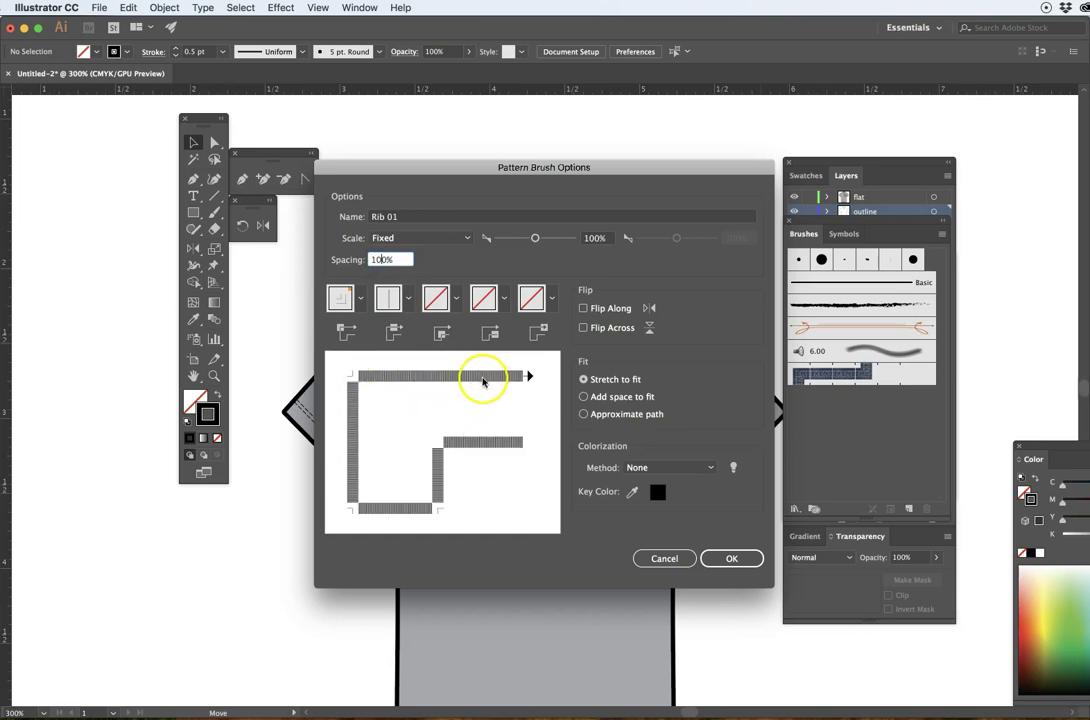
double_click(381, 260)
click(377, 260)
text(5)
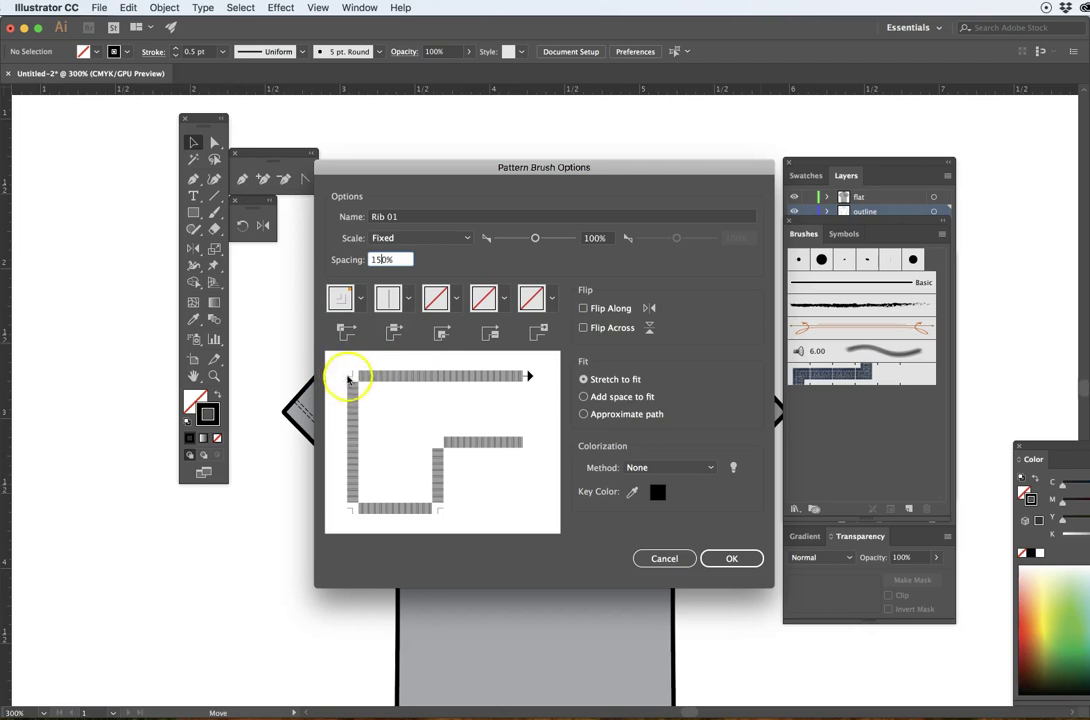
Set the outer corner tile of the Rib 01 brush to Auto-Overlap and save the brush options.
click(346, 302)
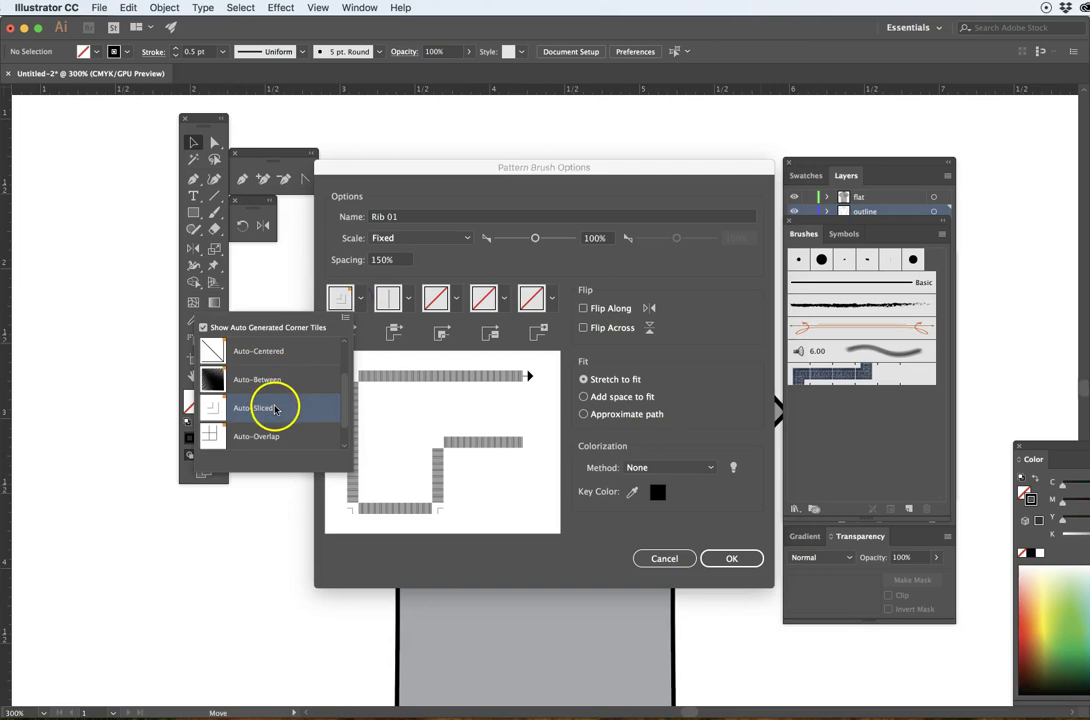
click(268, 348)
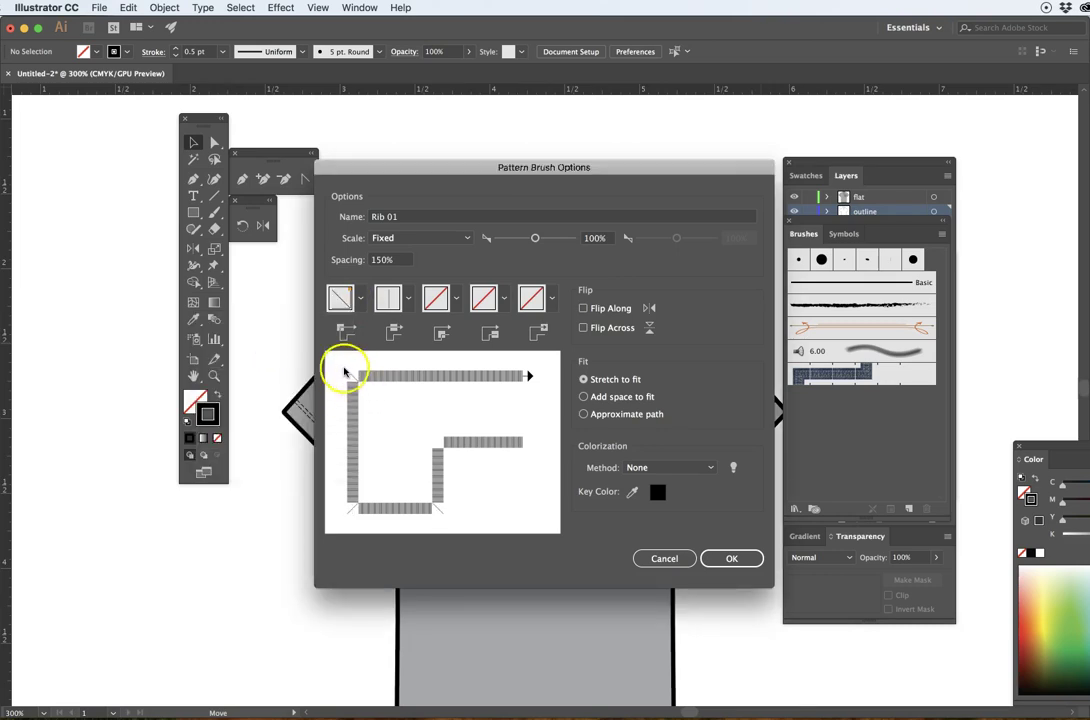
click(359, 298)
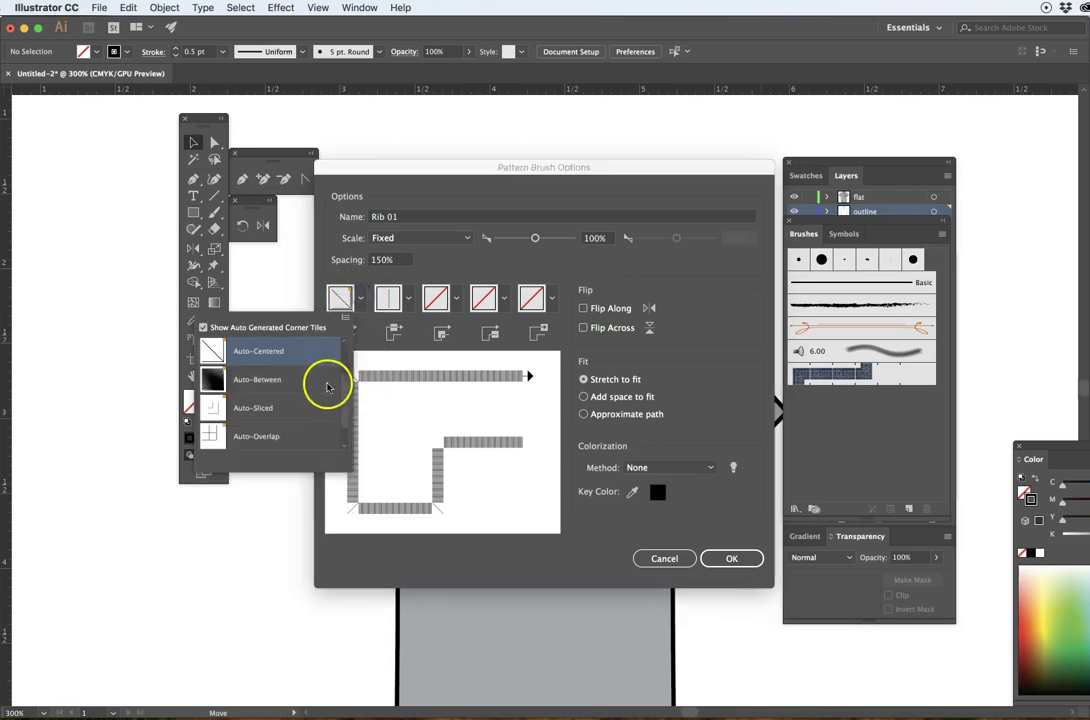
scroll(336, 394, down, 2)
click(302, 407)
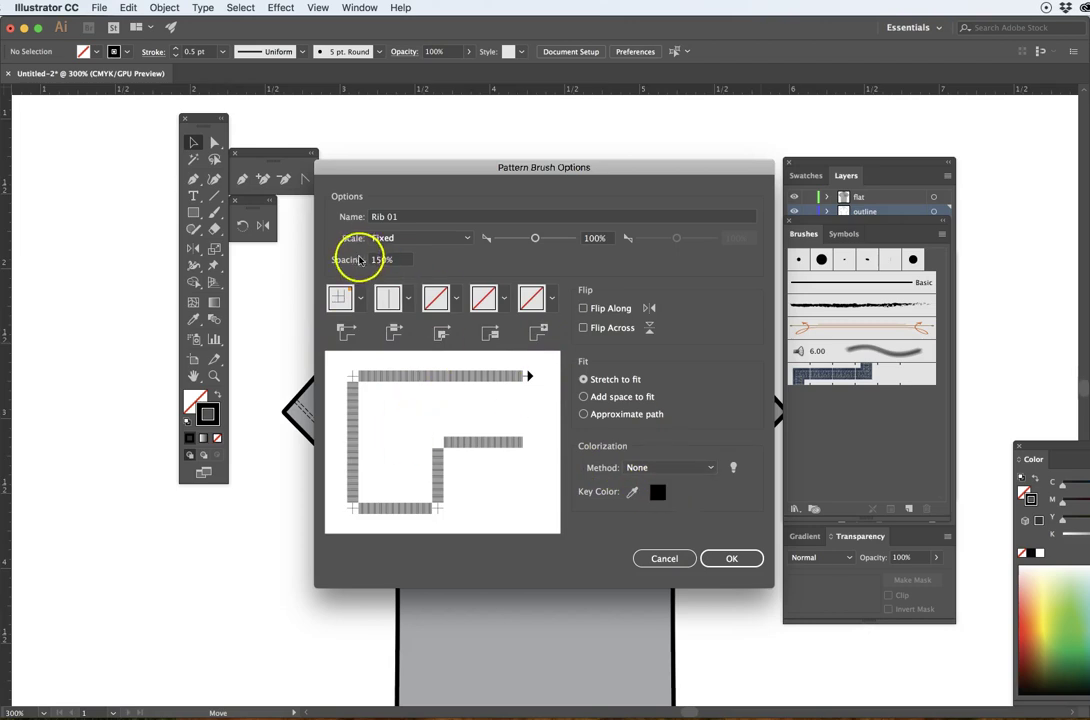
click(736, 559)
Delete the short vertical source line above the collar.
click(487, 202)
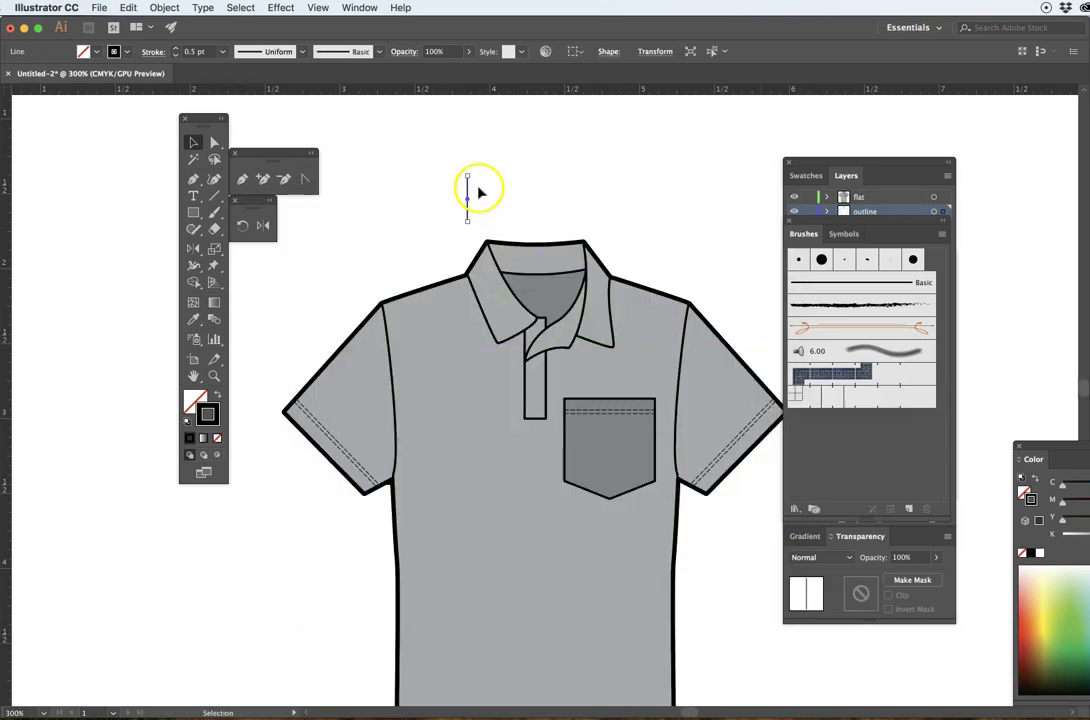
drag(436, 186, 541, 205)
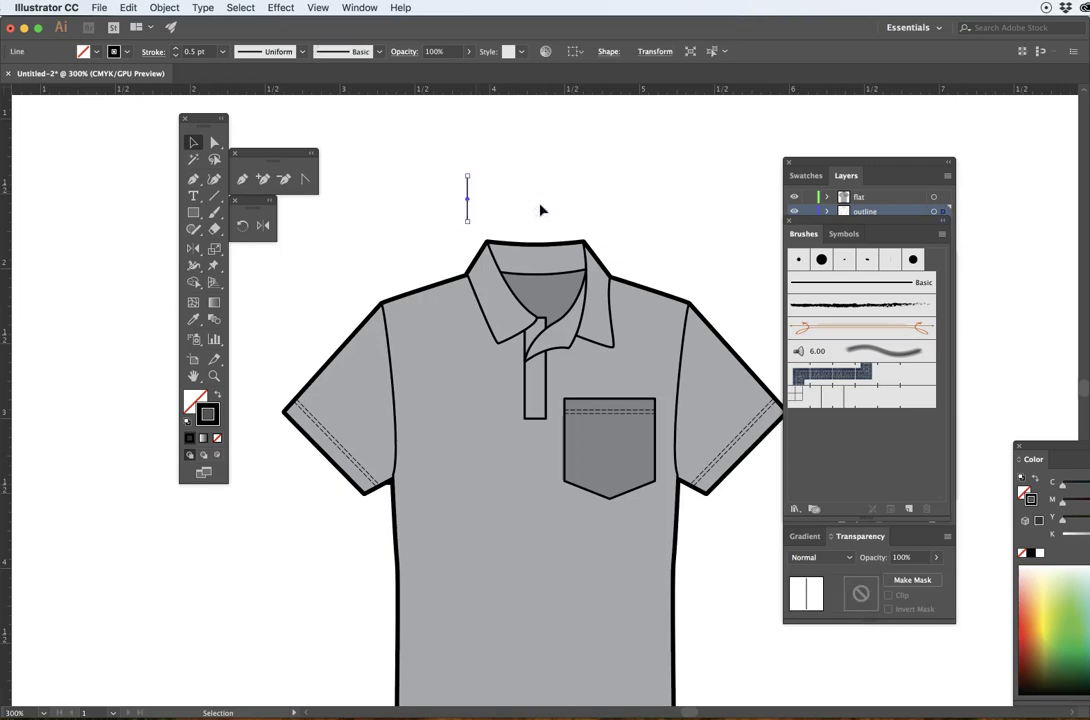
drag(448, 179, 489, 203)
key(Delete)
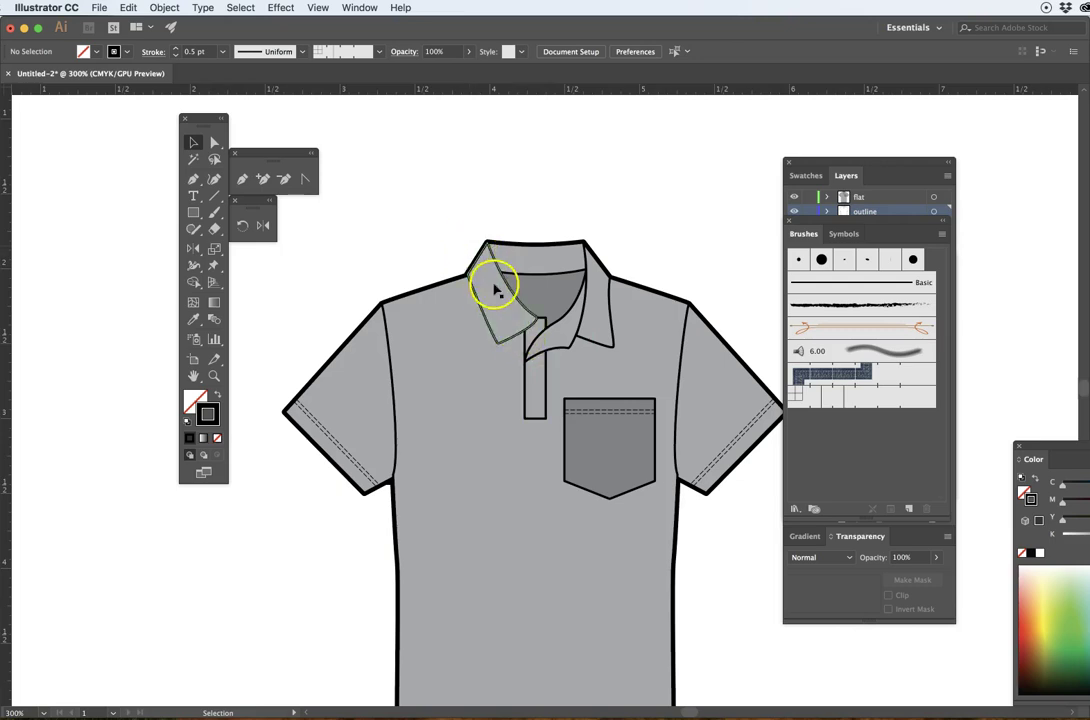
drag(487, 243, 518, 332)
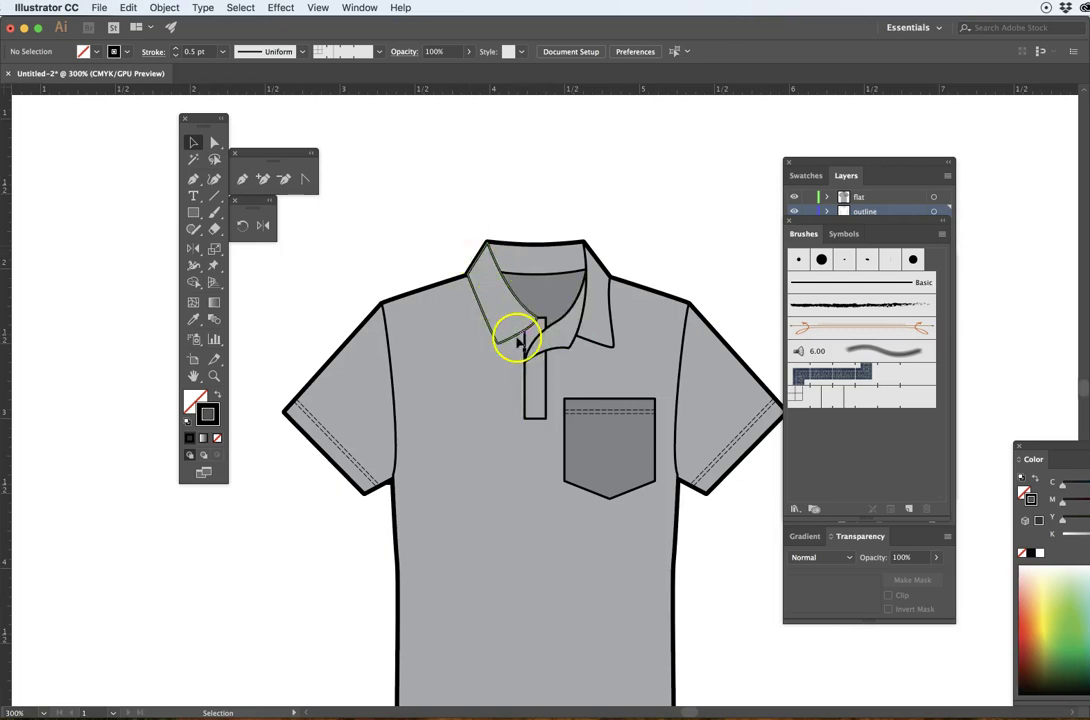
click(373, 208)
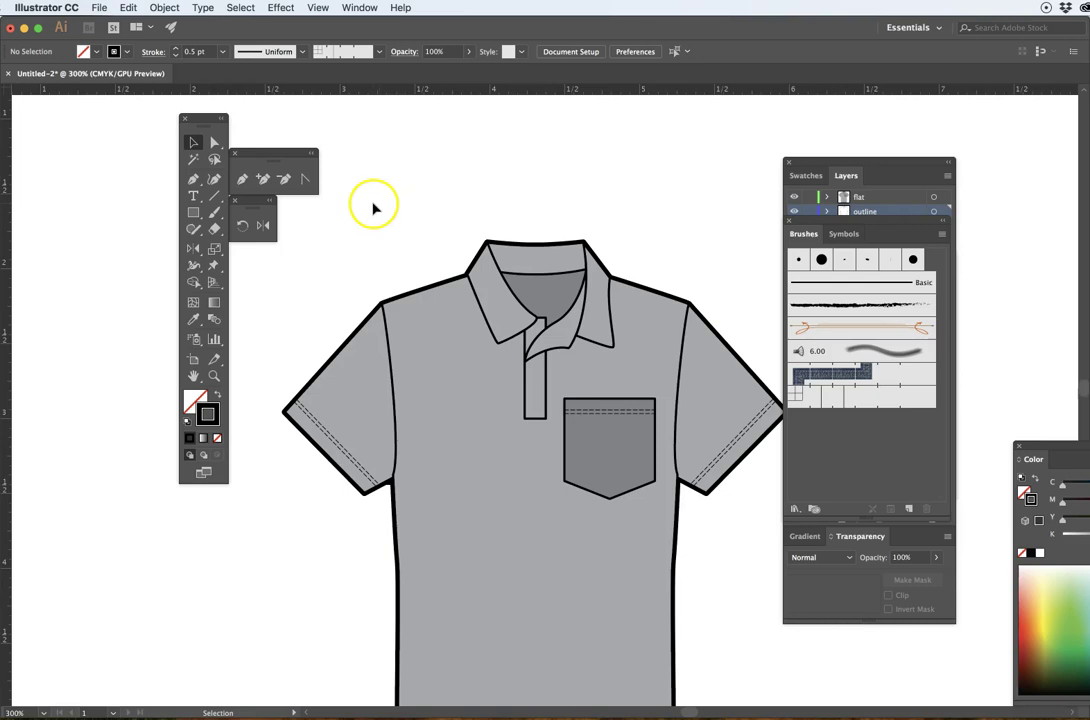
Draw a long horizontal test line above the shirt and apply the Rib 01 brush to it.
click(214, 196)
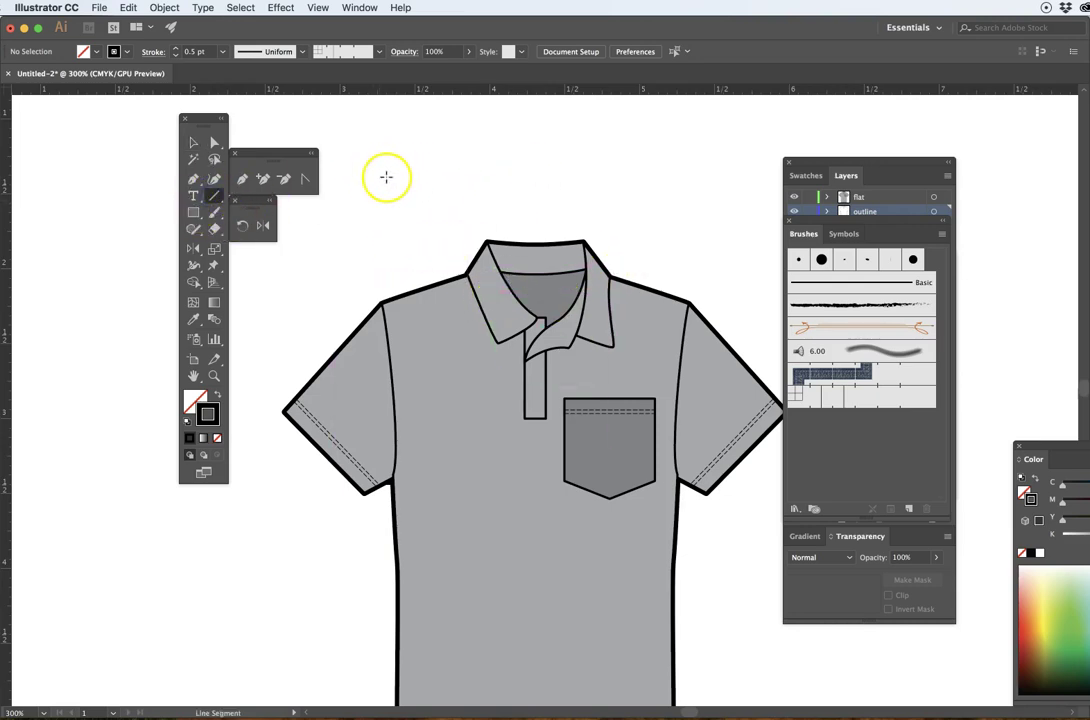
drag(391, 176, 683, 175)
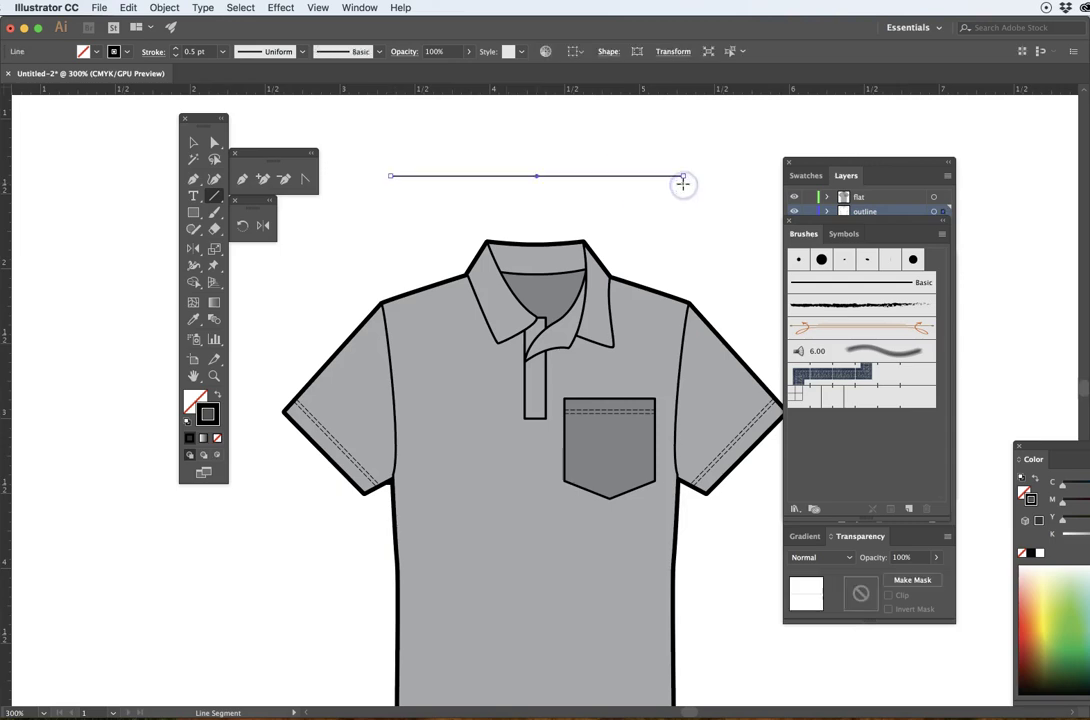
click(866, 400)
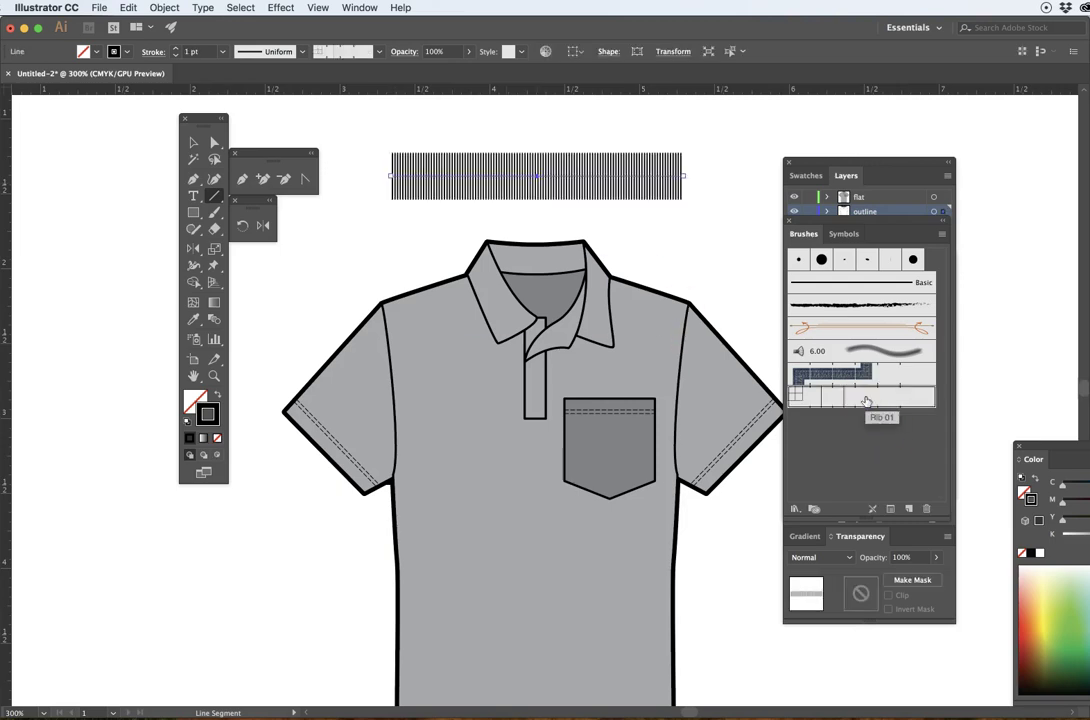
click(193, 142)
click(377, 129)
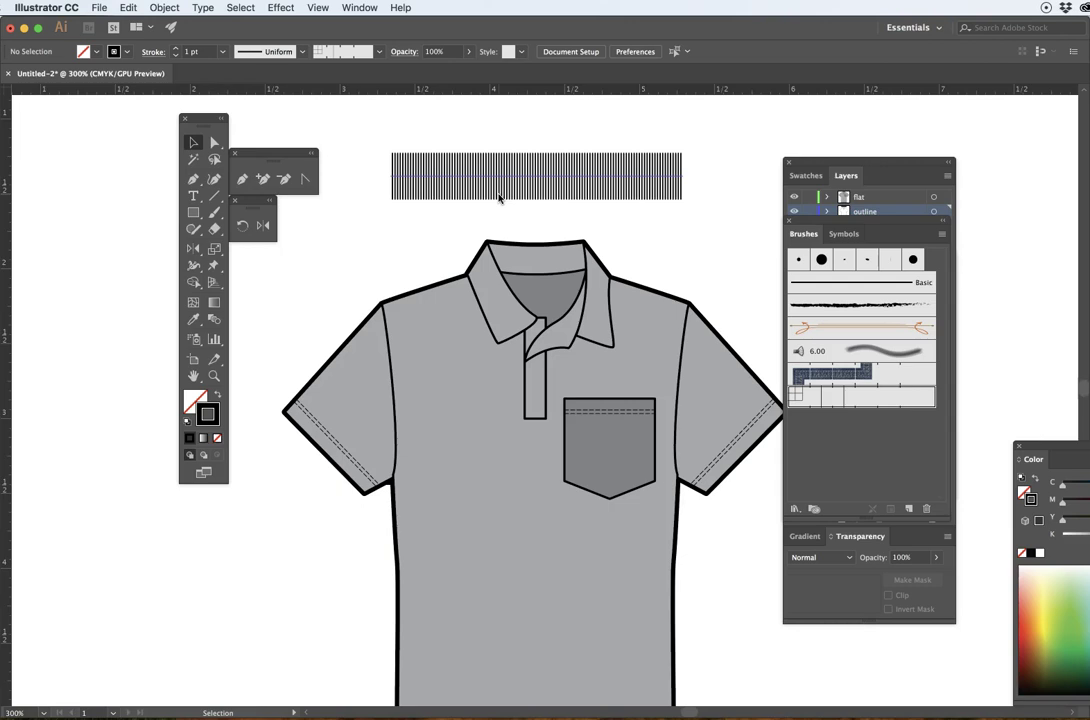
Delete the horizontal ribbed test line above the shirt.
drag(479, 200, 428, 178)
click(566, 178)
key(Delete)
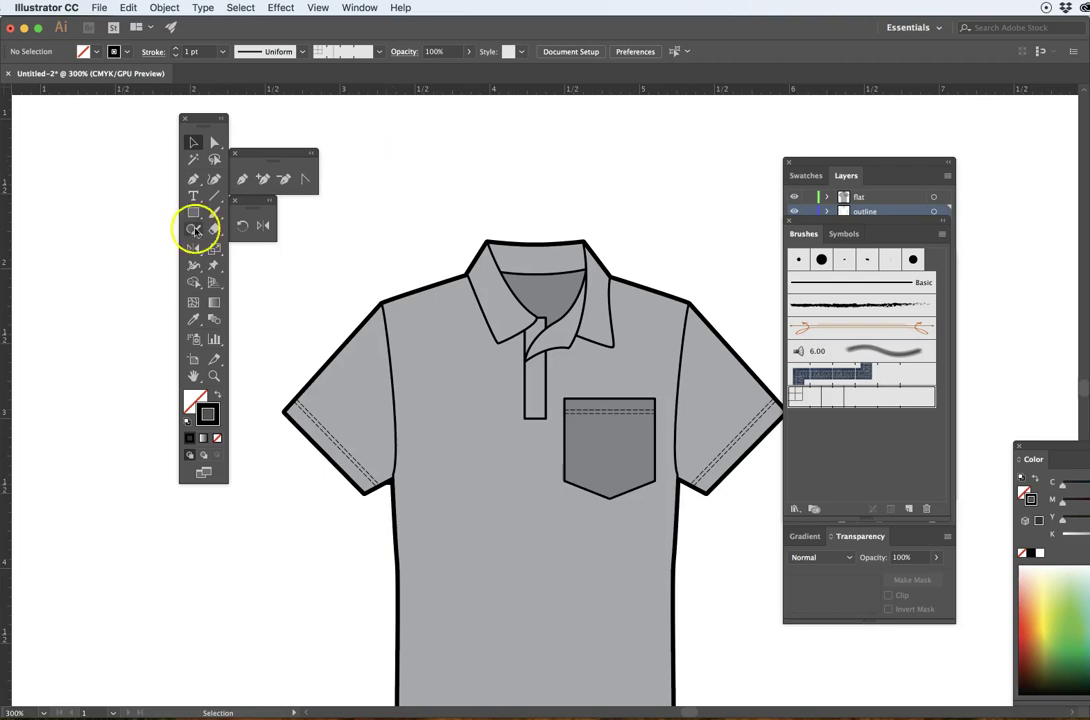
Draw a diagonal line across the left collar flap, from above the shoulder down to the button placket.
click(214, 199)
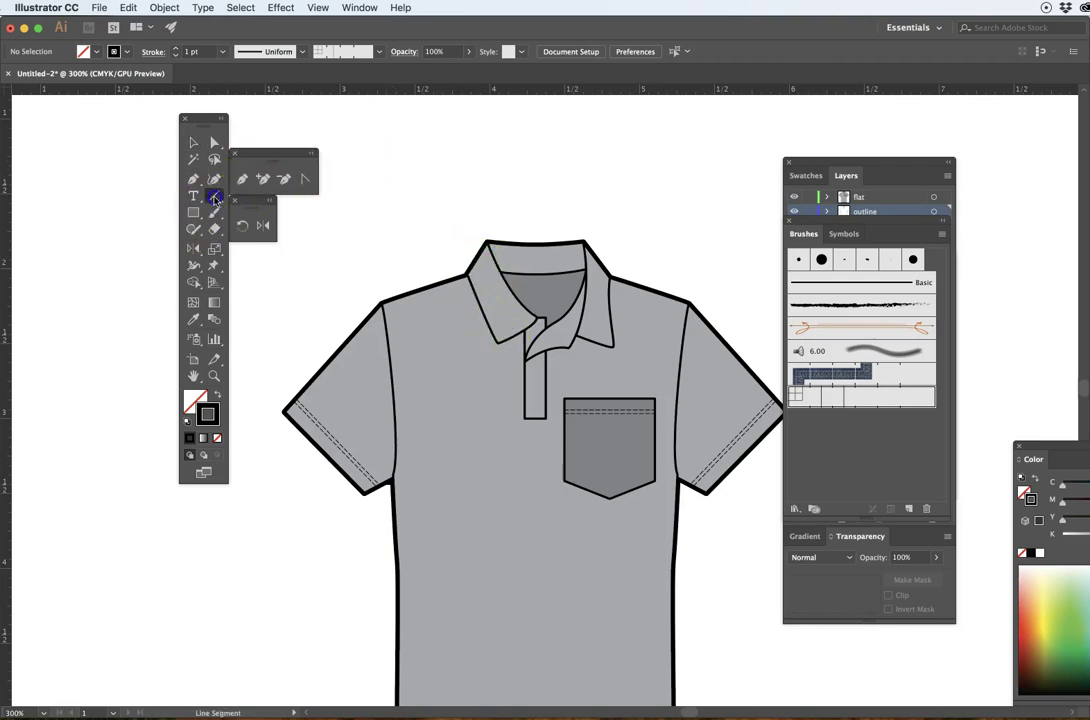
drag(465, 237, 536, 362)
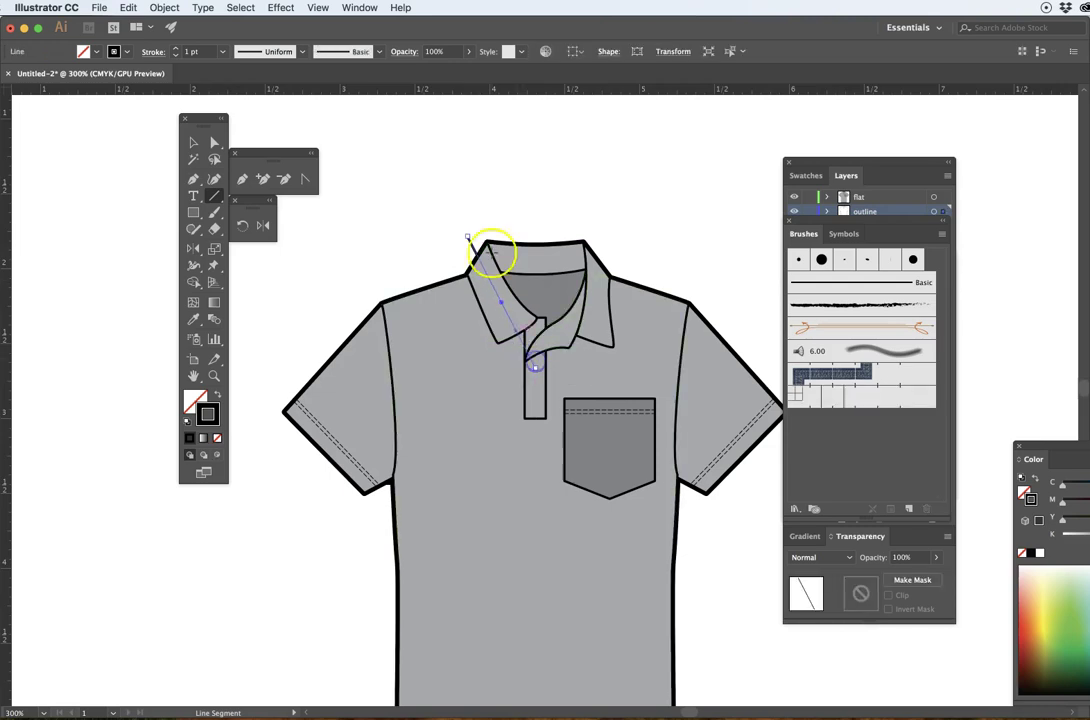
click(193, 143)
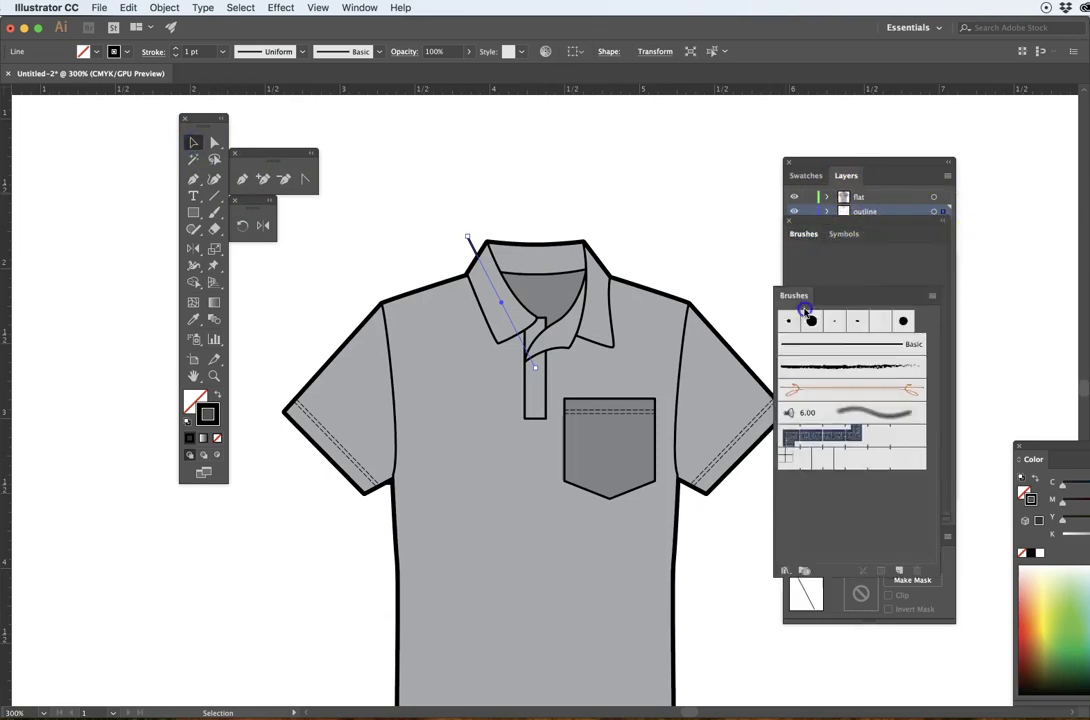
Clear the brushes and symbols away from the layer list and move the diagonal collar line to the flat layer.
click(843, 234)
mouse_move(810, 243)
mouse_down()
mouse_move(826, 343)
mouse_move(827, 334)
mouse_move(963, 338)
mouse_up()
drag(943, 212, 943, 199)
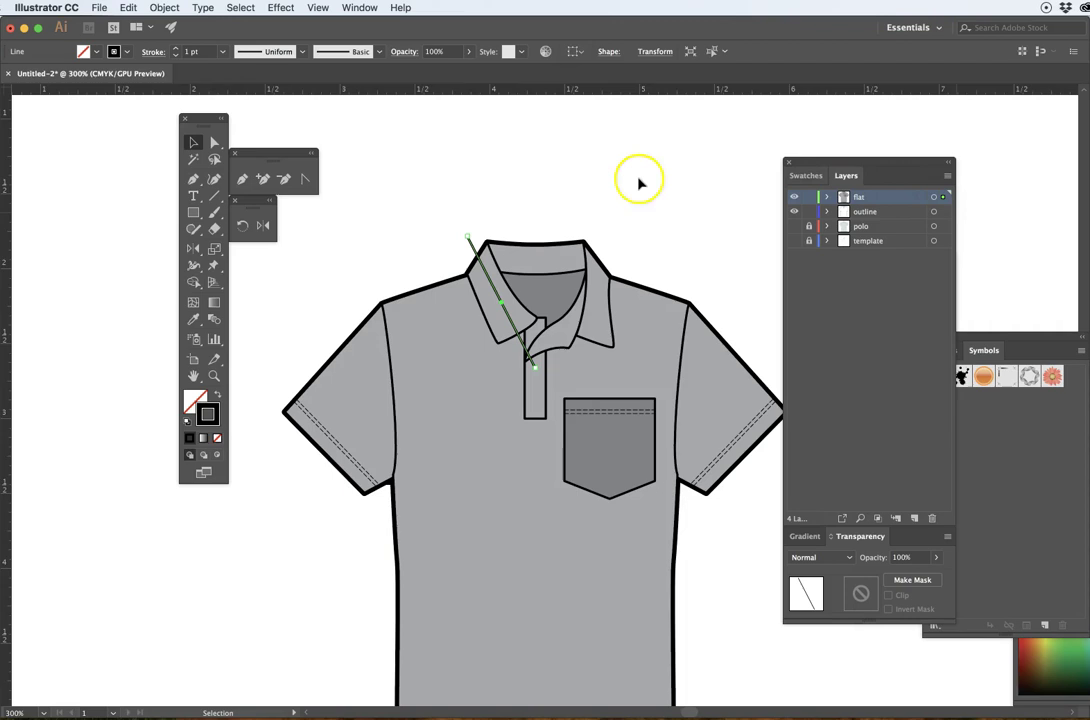
Apply the Rib 01 brush to the straight diagonal line across the left collar flap.
click(605, 176)
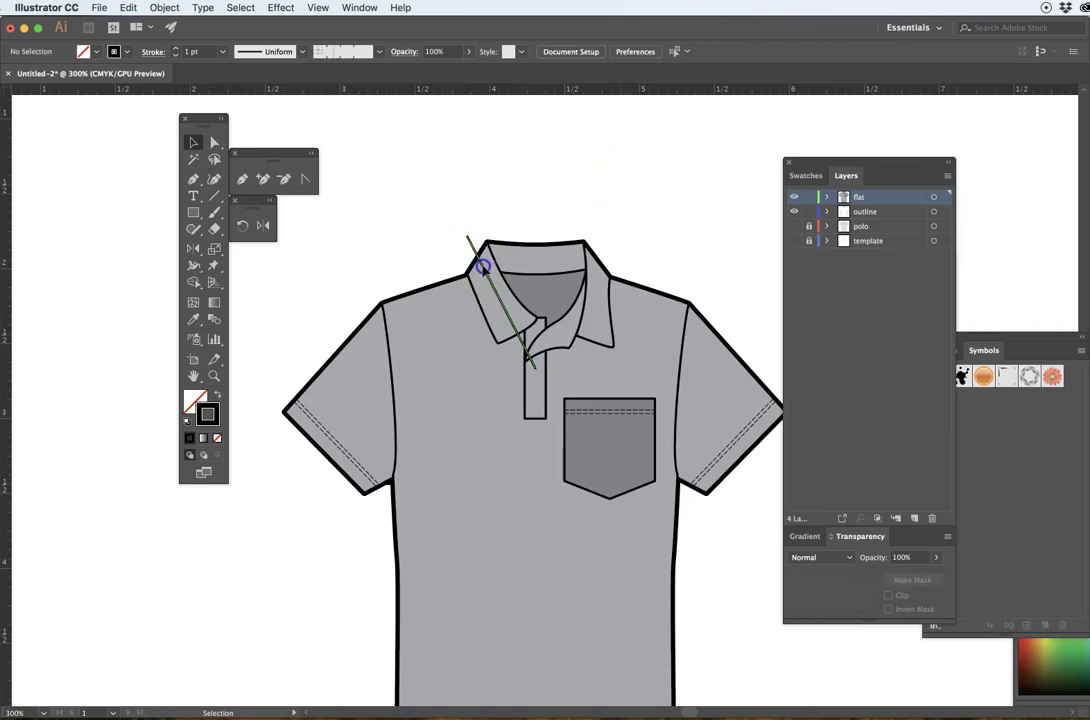
click(482, 263)
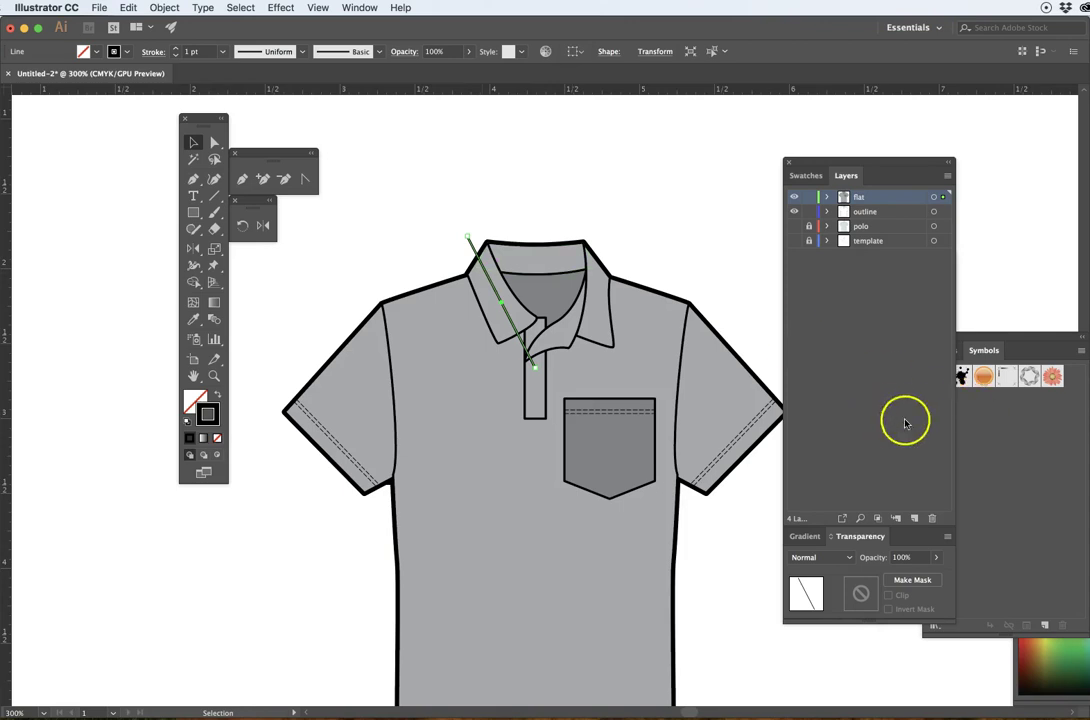
click(1005, 338)
click(943, 350)
click(985, 496)
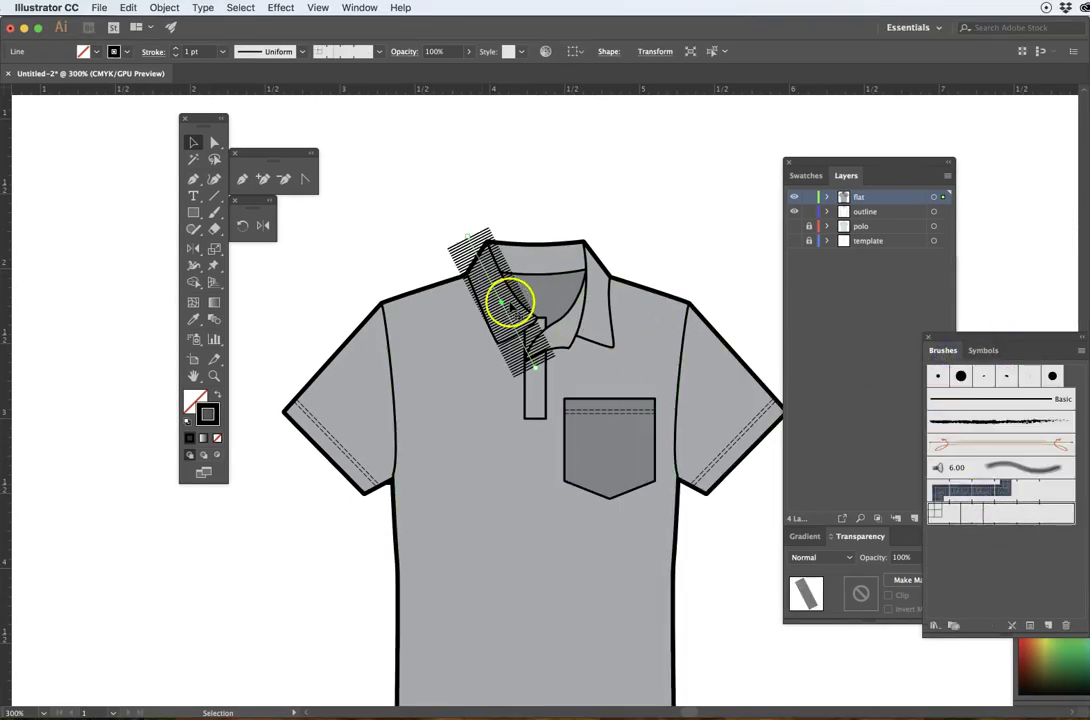
Rotate the straight ribbed line slightly over the left collar flap and delete it.
click(241, 228)
click(470, 212)
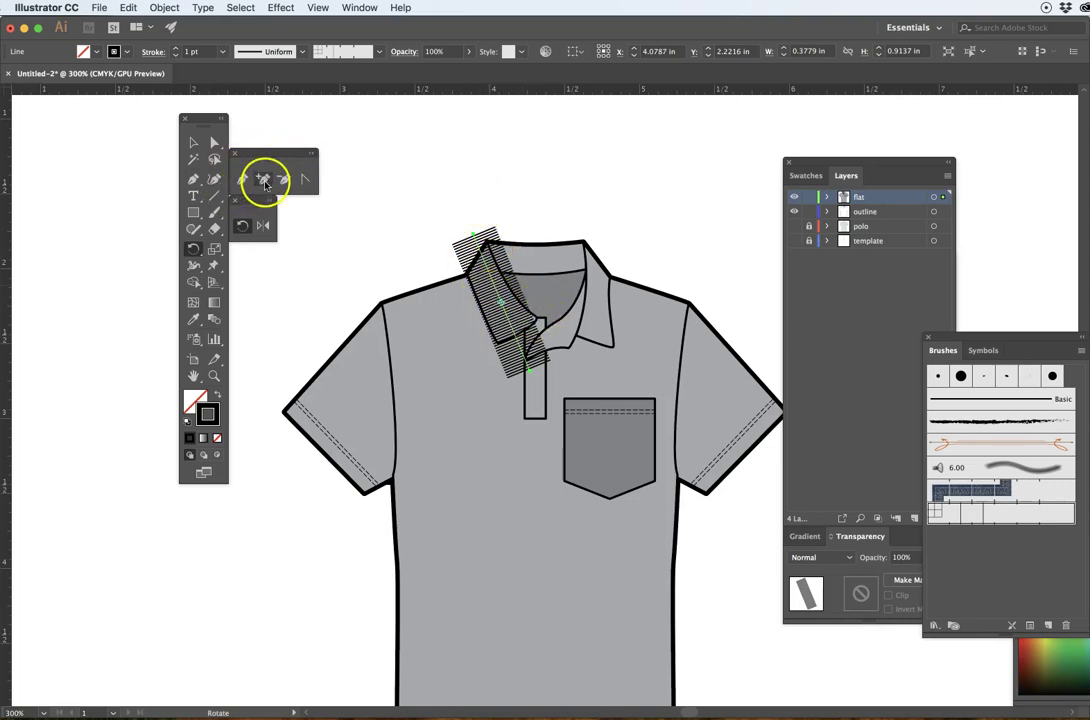
key(Delete)
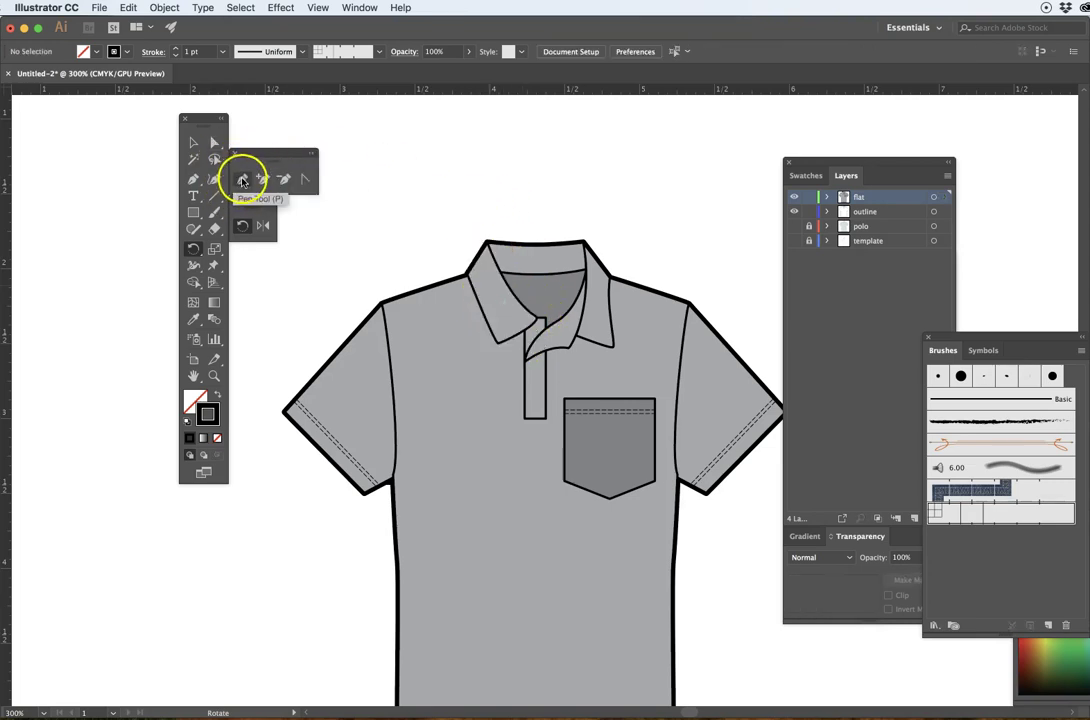
Draw a curved path along the left collar flap, from above the shoulder past the placket, and apply the Rib 01 brush to it.
click(241, 178)
click(464, 233)
drag(535, 371, 560, 377)
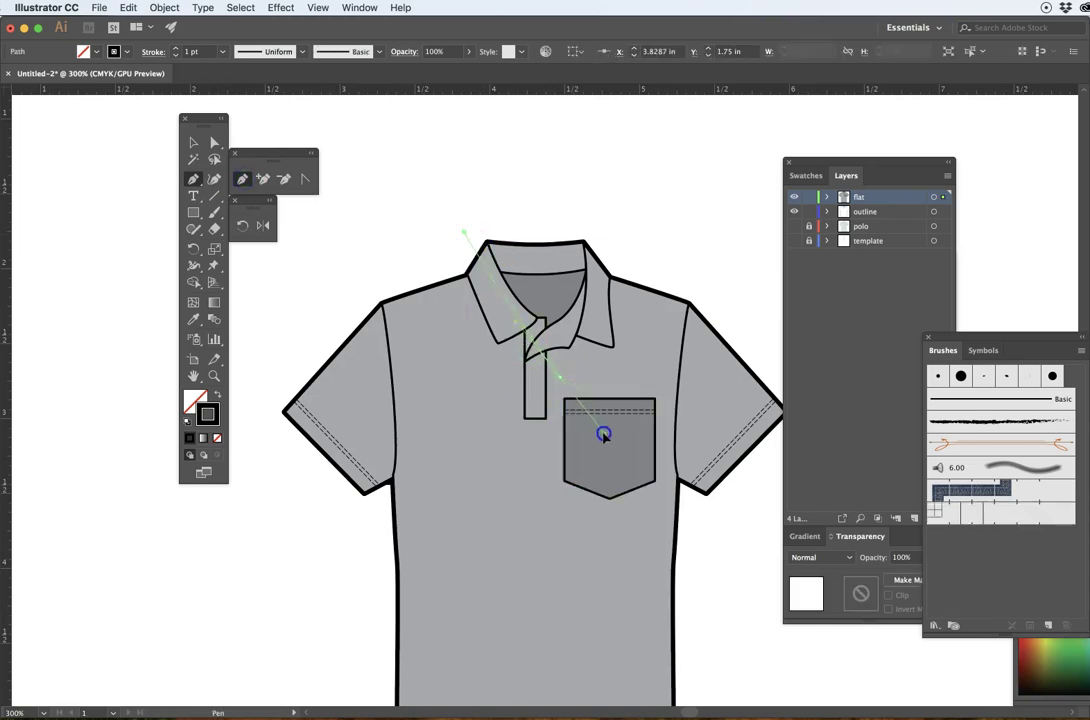
click(633, 439)
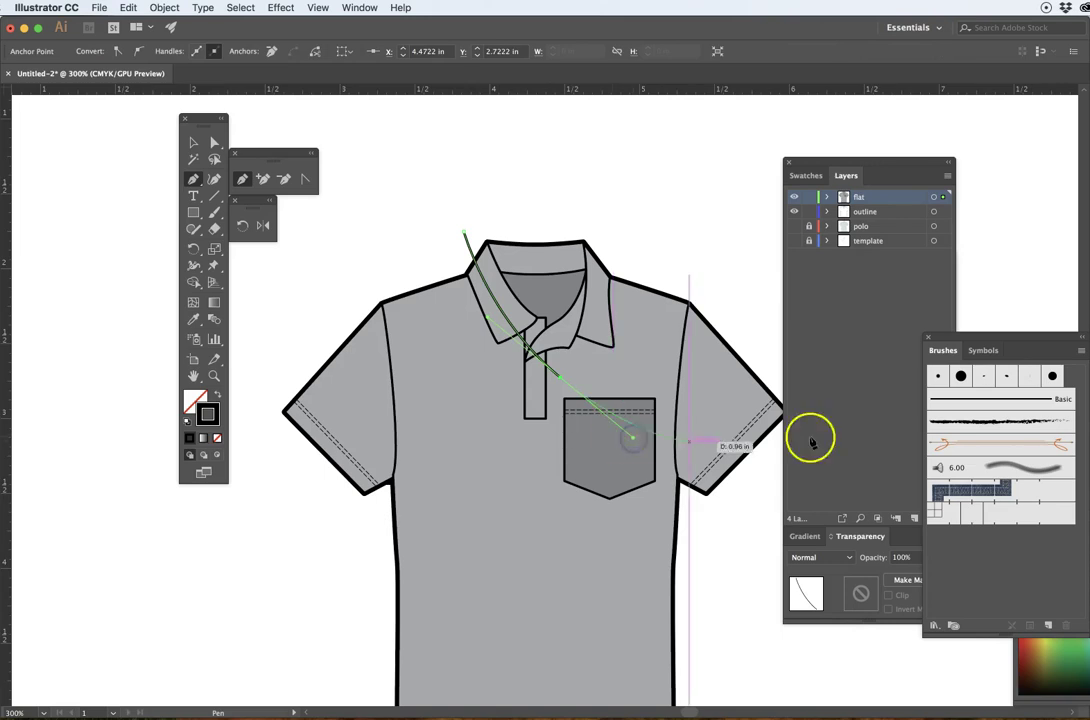
click(956, 513)
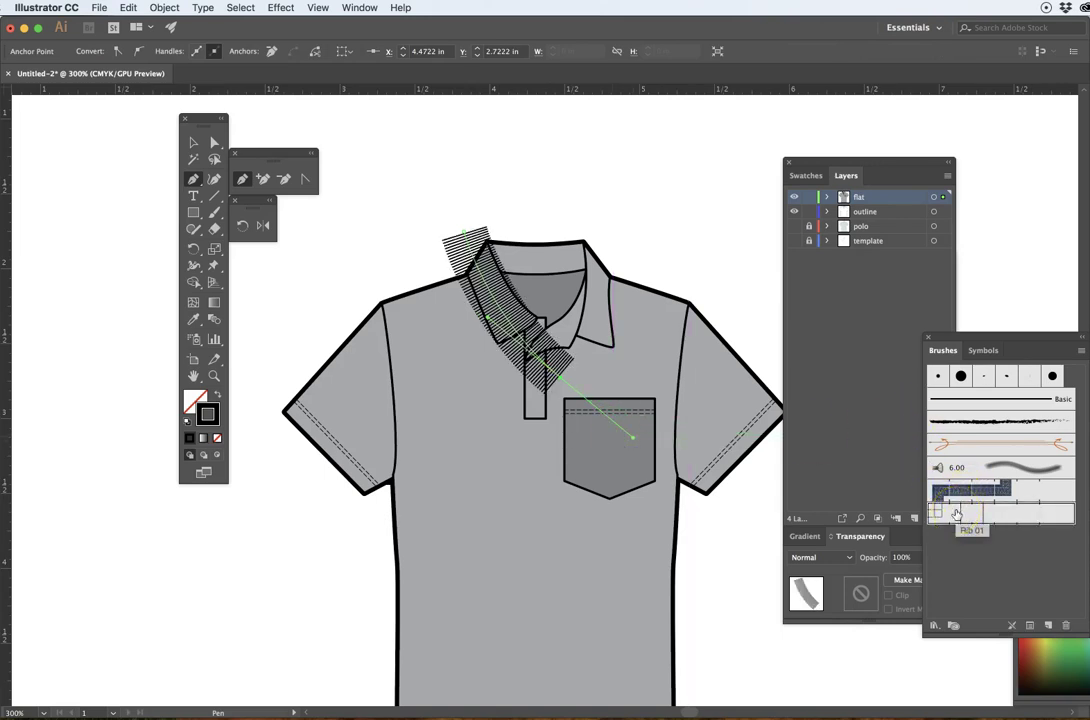
Select the curved ribbed path on the left collar flap and send it to the back.
click(193, 142)
click(490, 153)
click(490, 290)
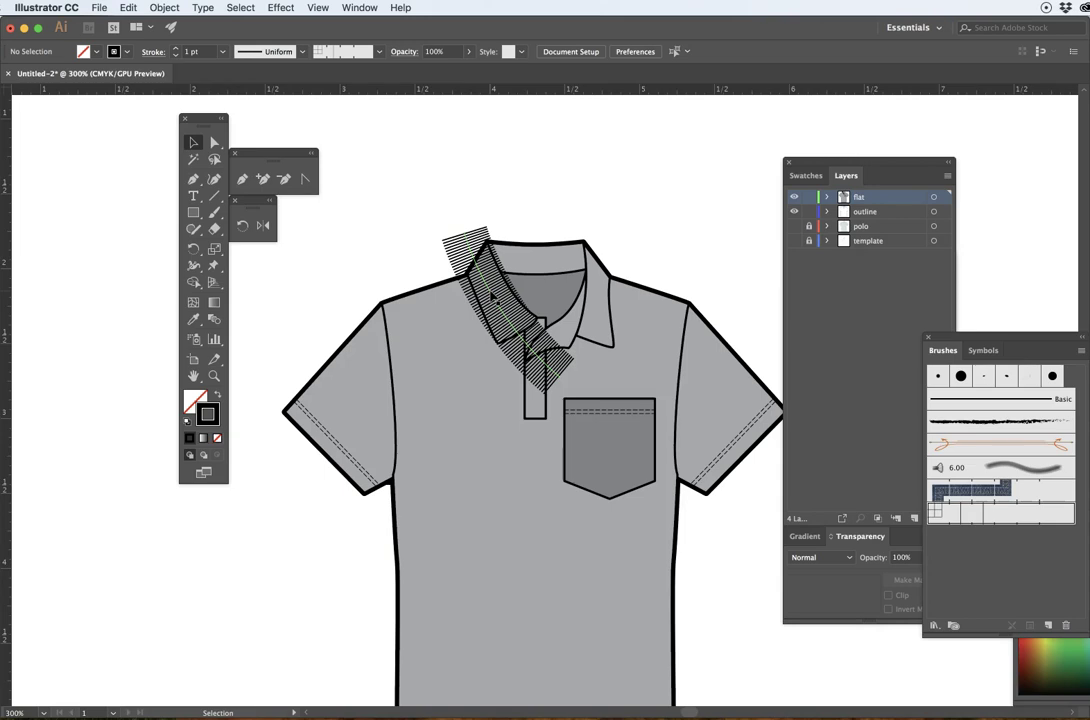
click(506, 170)
click(494, 226)
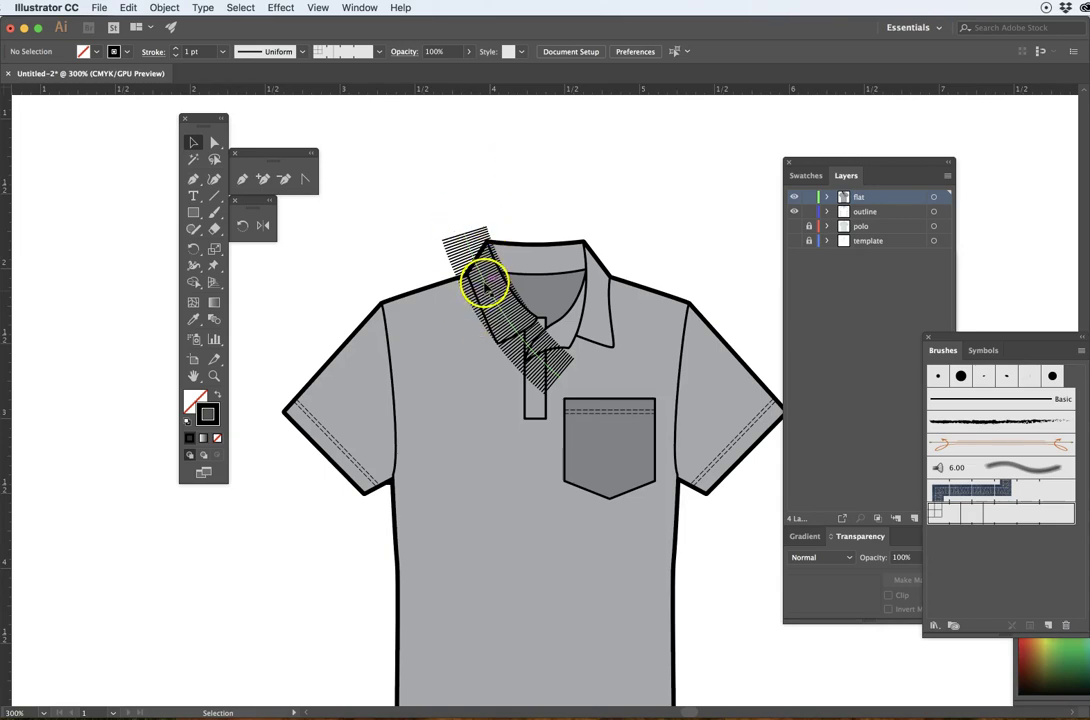
click(484, 285)
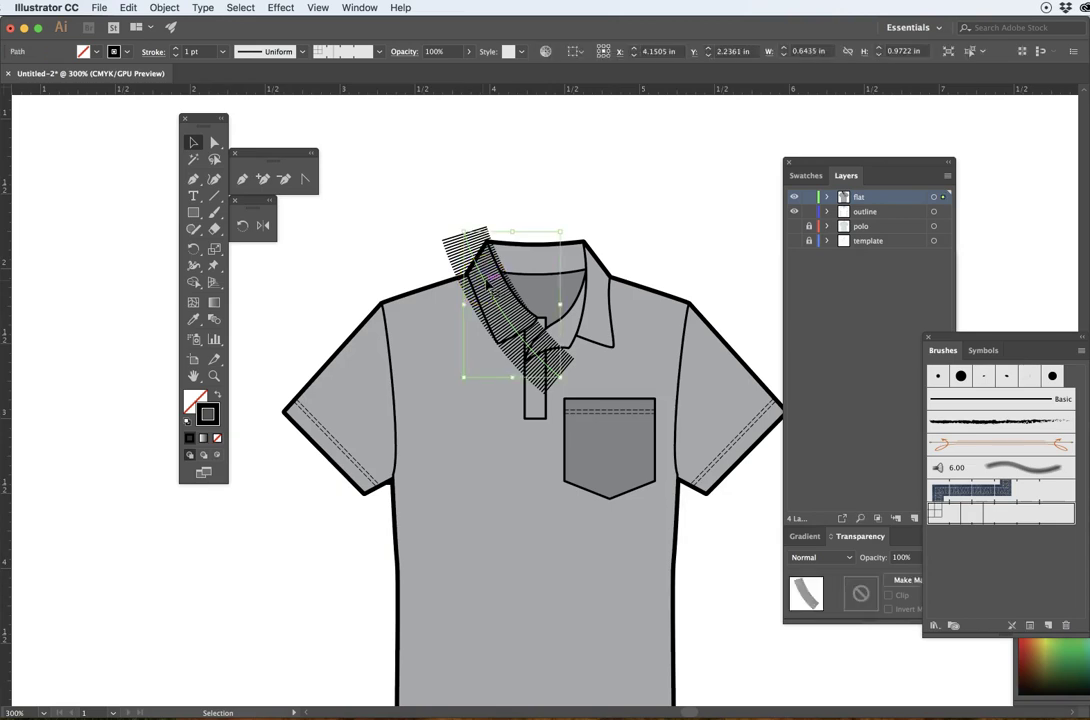
right_click(487, 285)
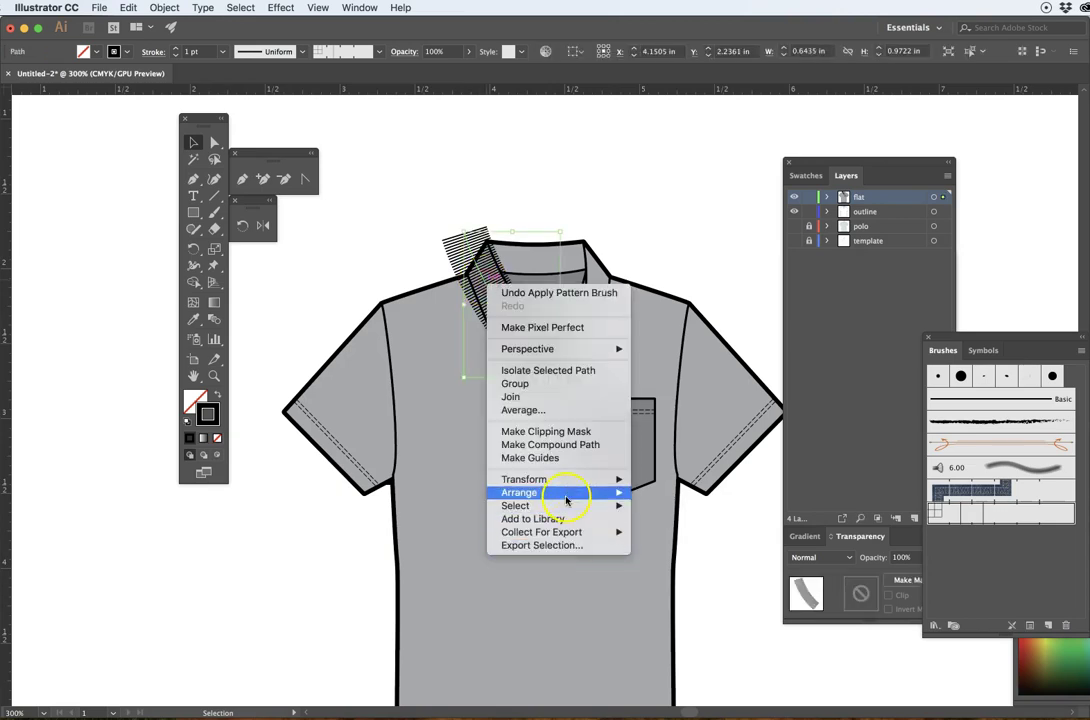
mouse_move(567, 497)
click(710, 533)
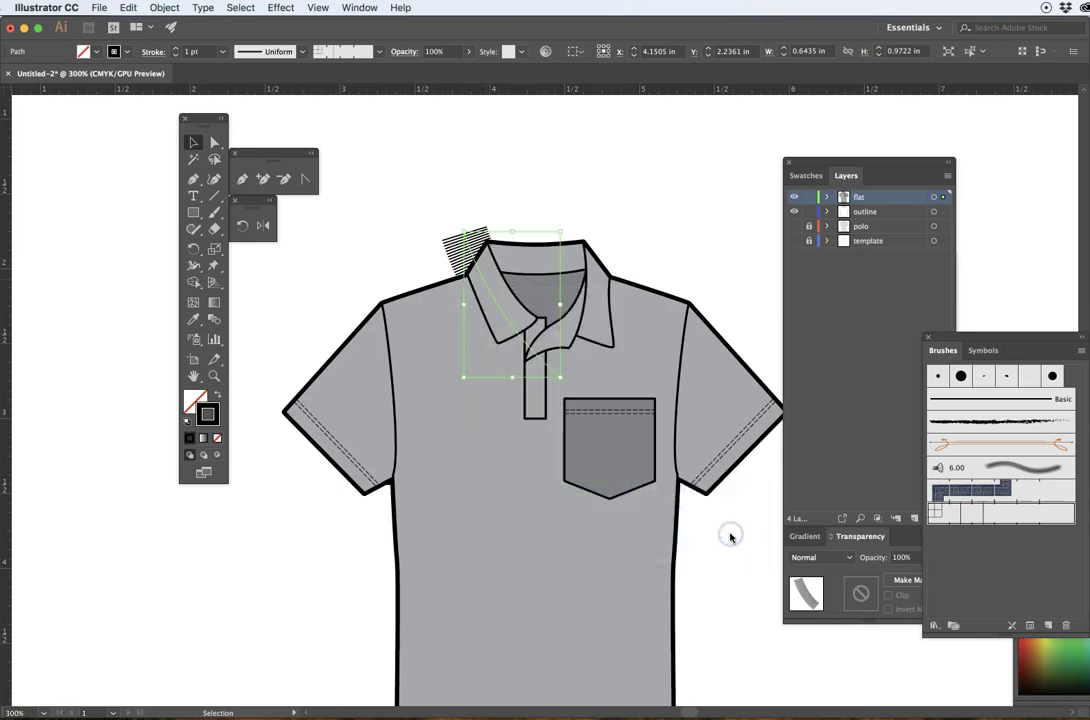
Make a clipping mask from the left collar flap and the ribbed path so the ribbing stays inside the flap.
click(489, 286)
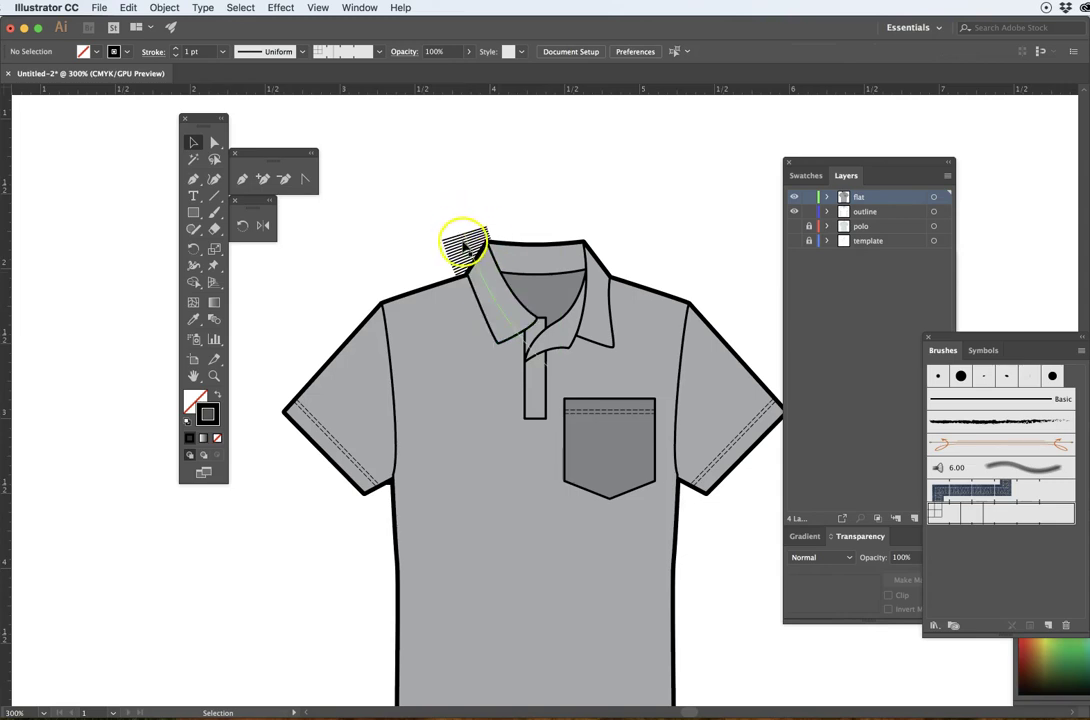
click(468, 250)
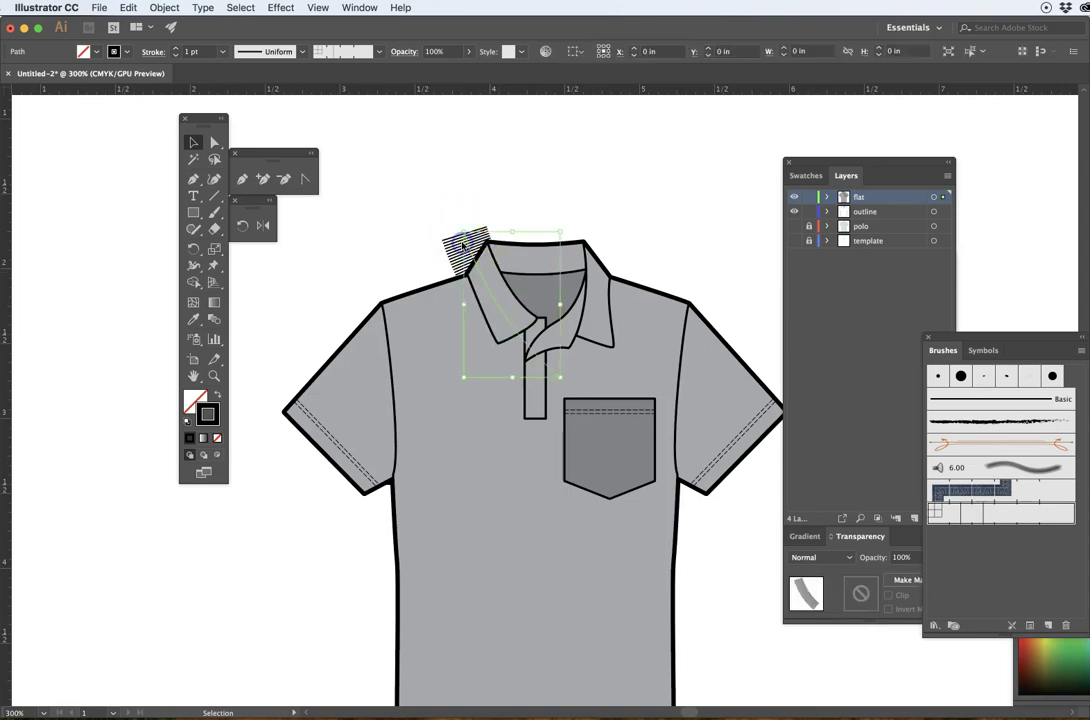
shift+click(487, 273)
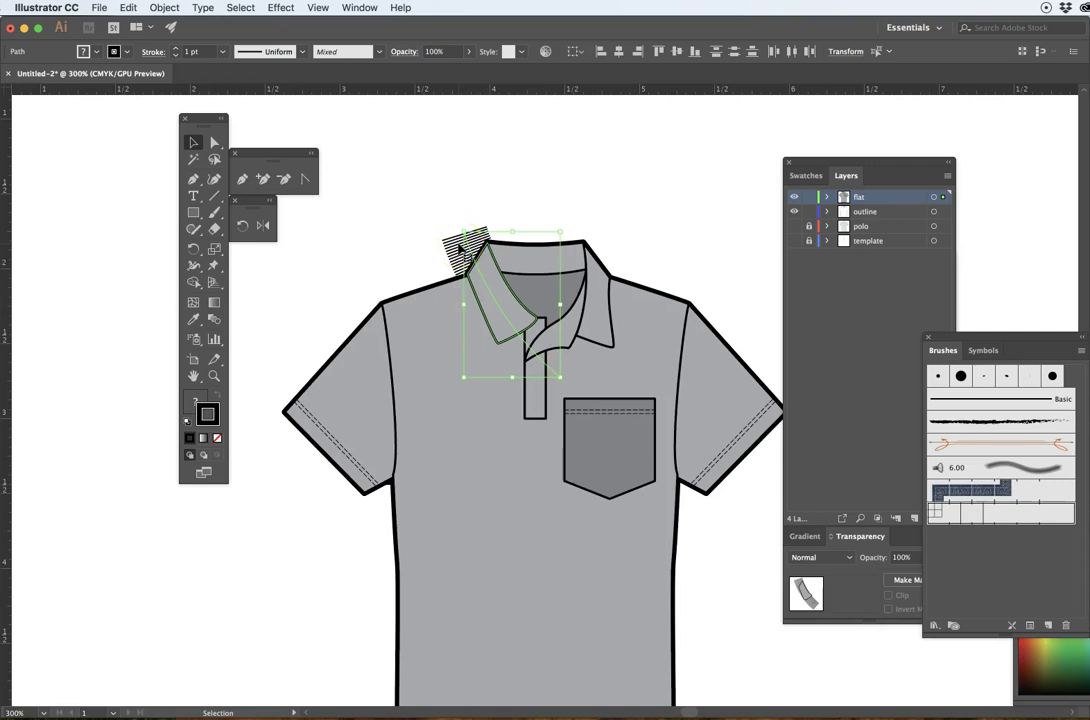
right_click(497, 279)
click(538, 416)
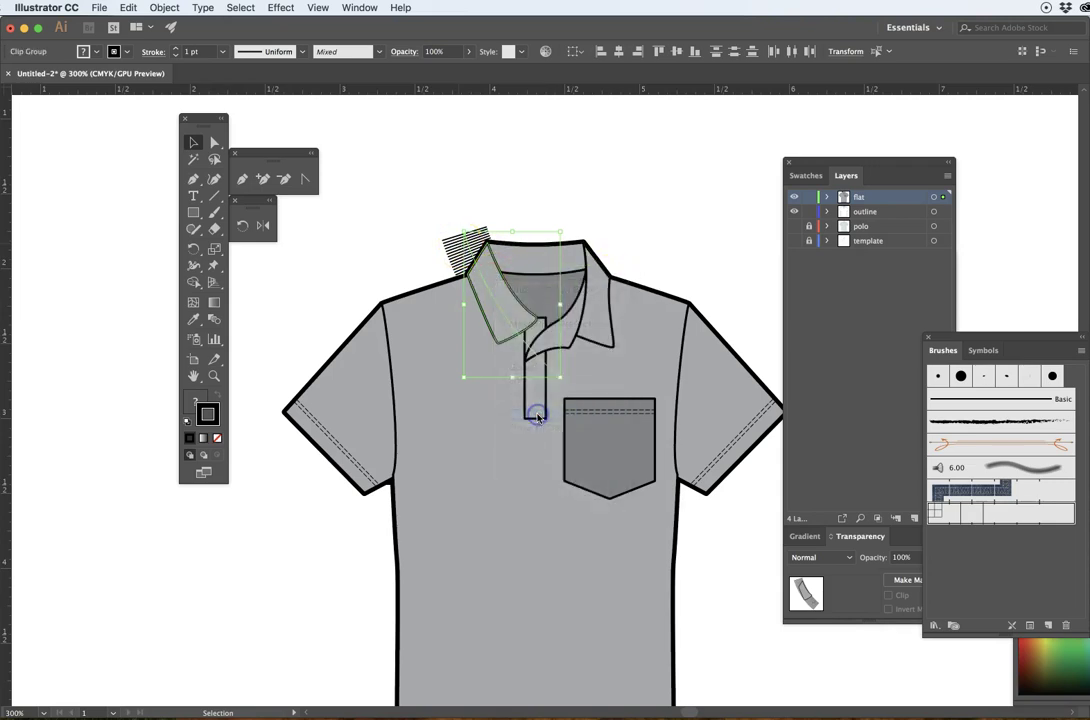
click(543, 224)
Restore the clipped left collar flap's grey fill and 1 pt black stroke by sampling the left sleeve with the Eyedropper.
click(487, 317)
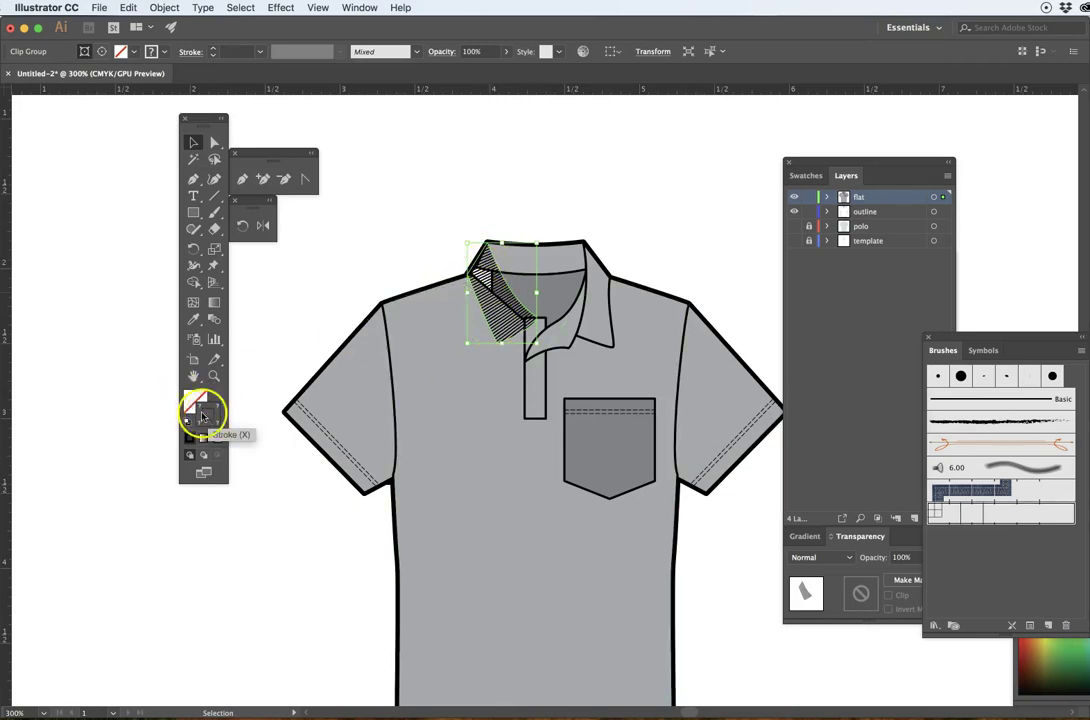
click(201, 410)
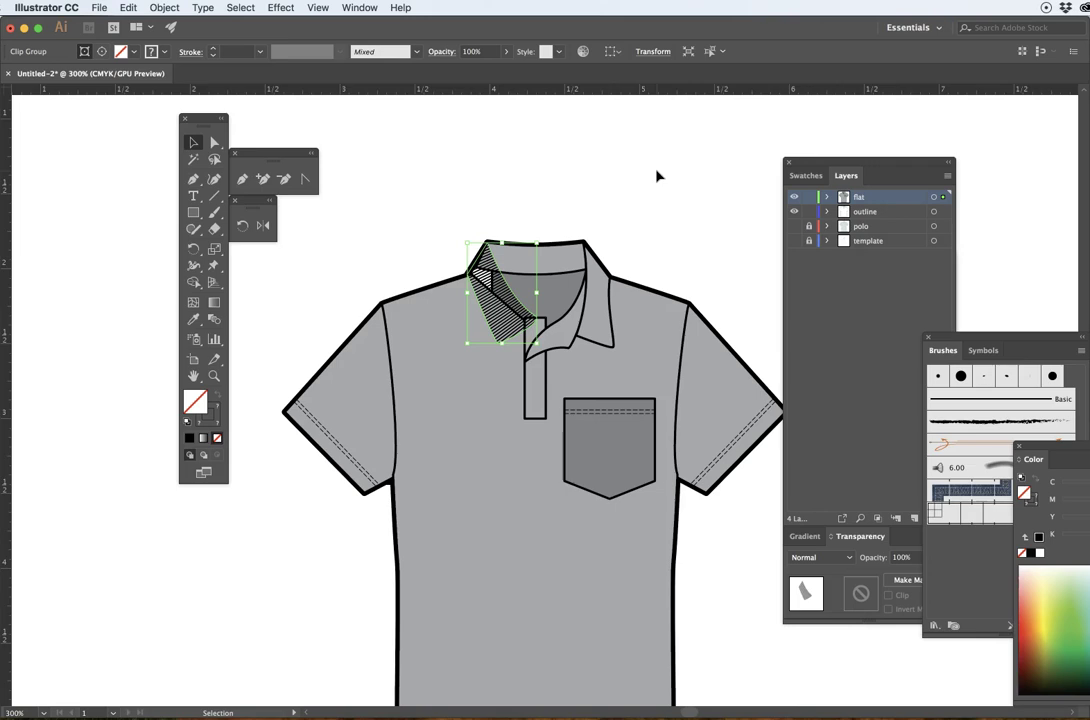
click(194, 319)
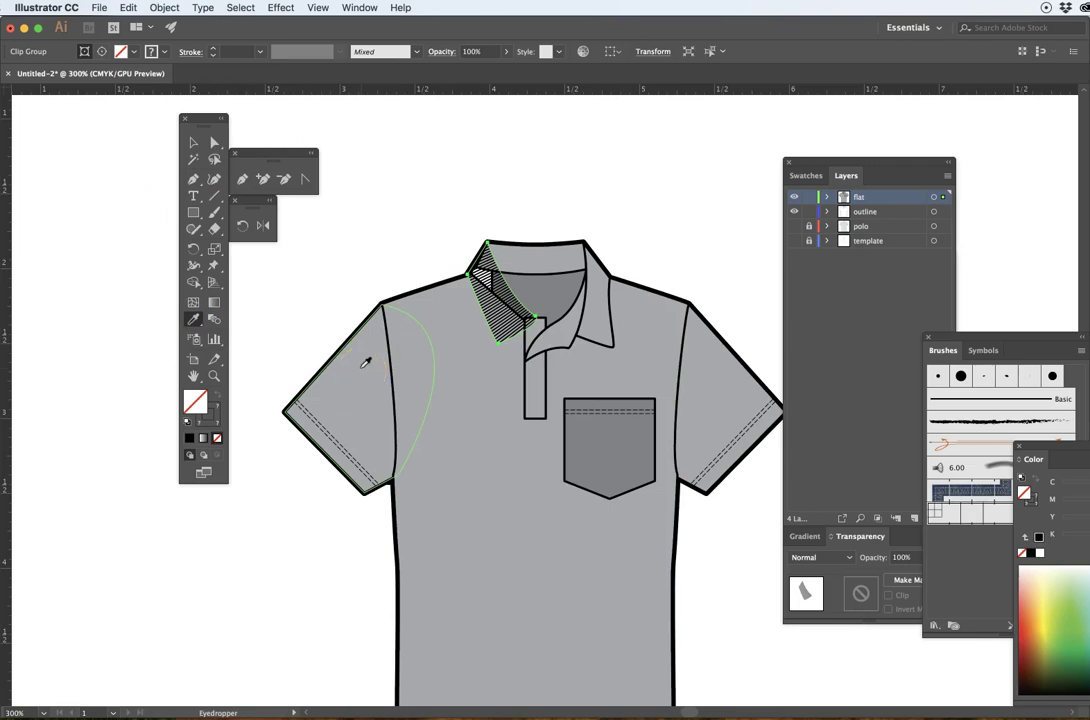
click(345, 394)
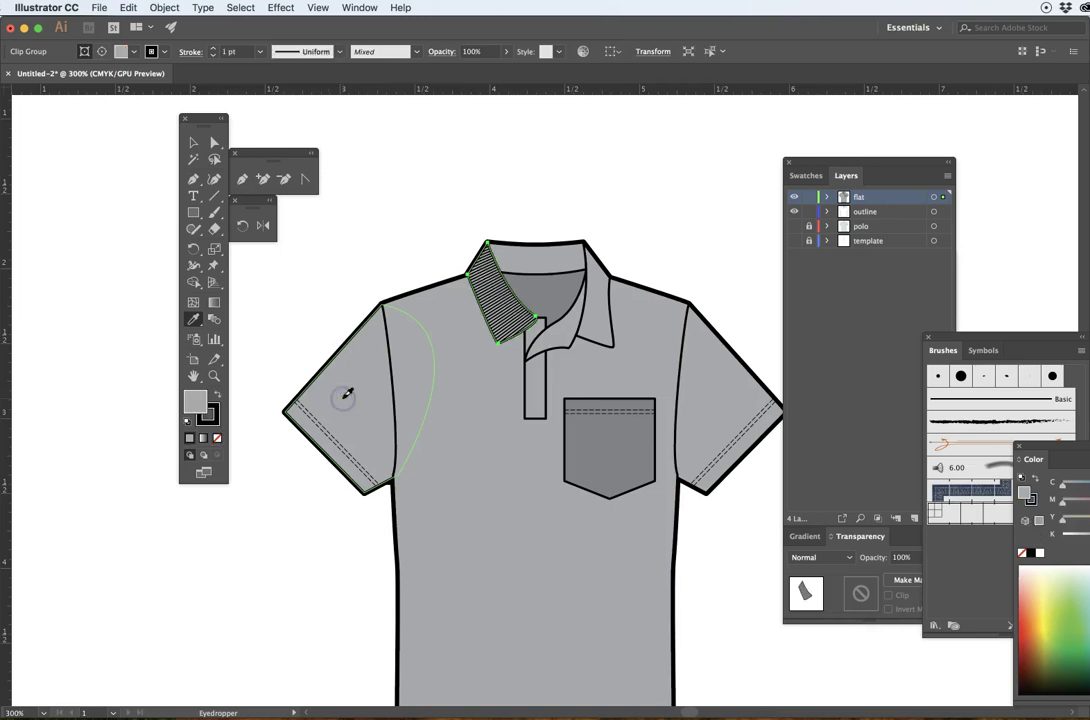
click(349, 393)
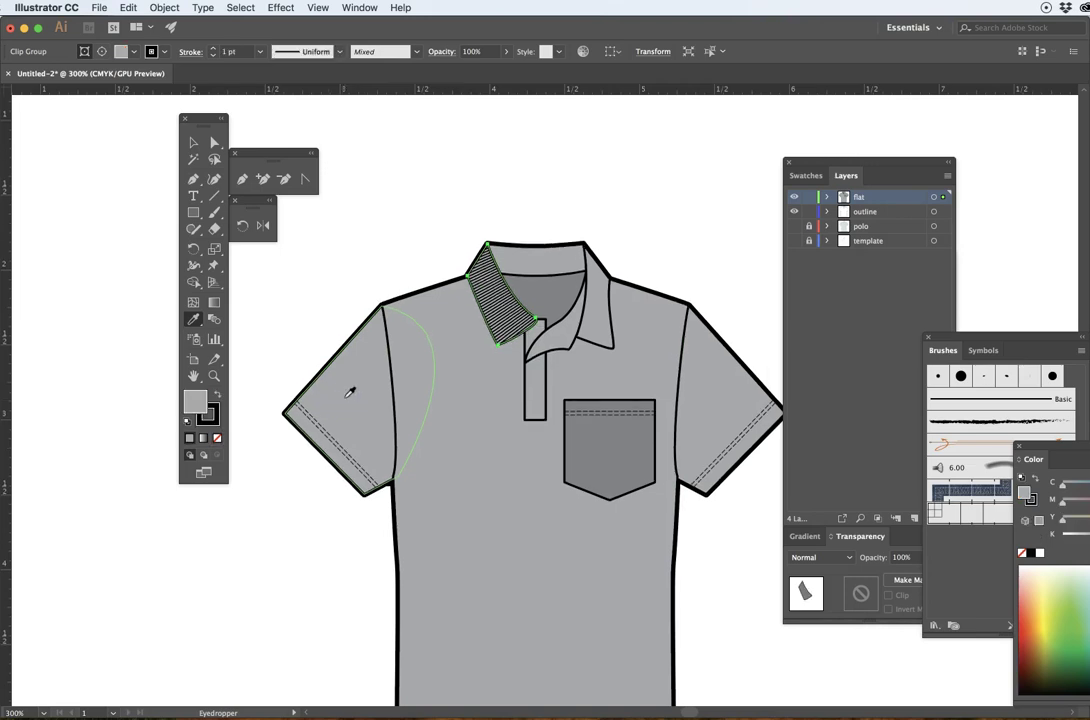
click(193, 143)
click(620, 275)
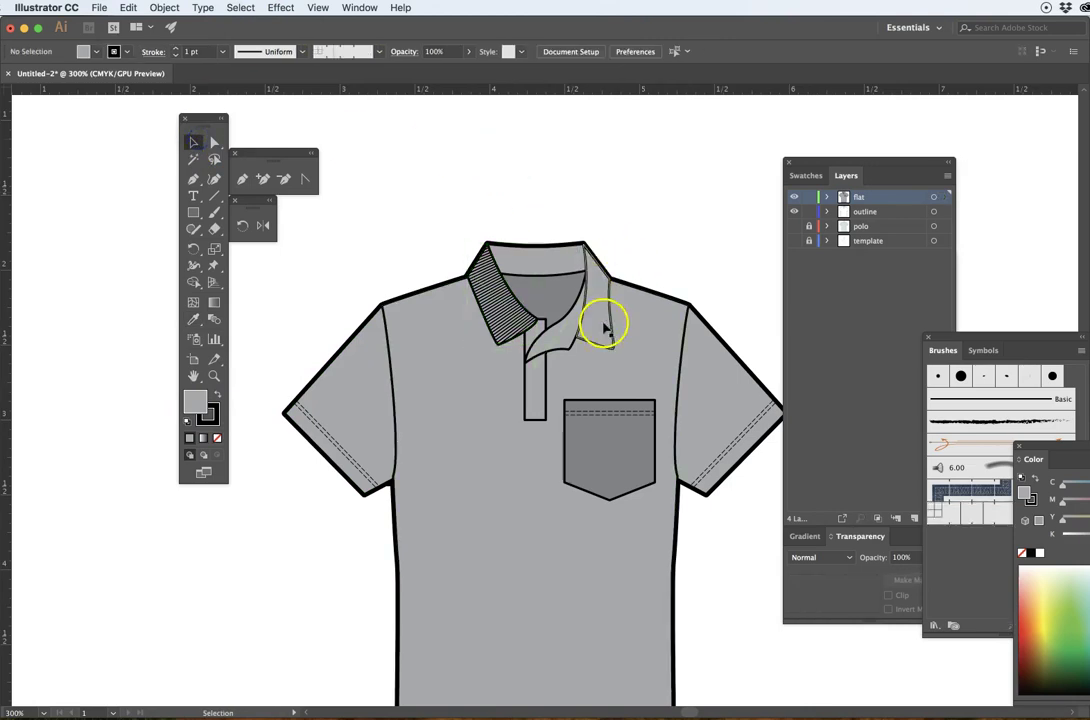
Draw an unfilled curved path down the right collar flap, from above the shoulder, and extend its lower end onto the pocket.
click(243, 179)
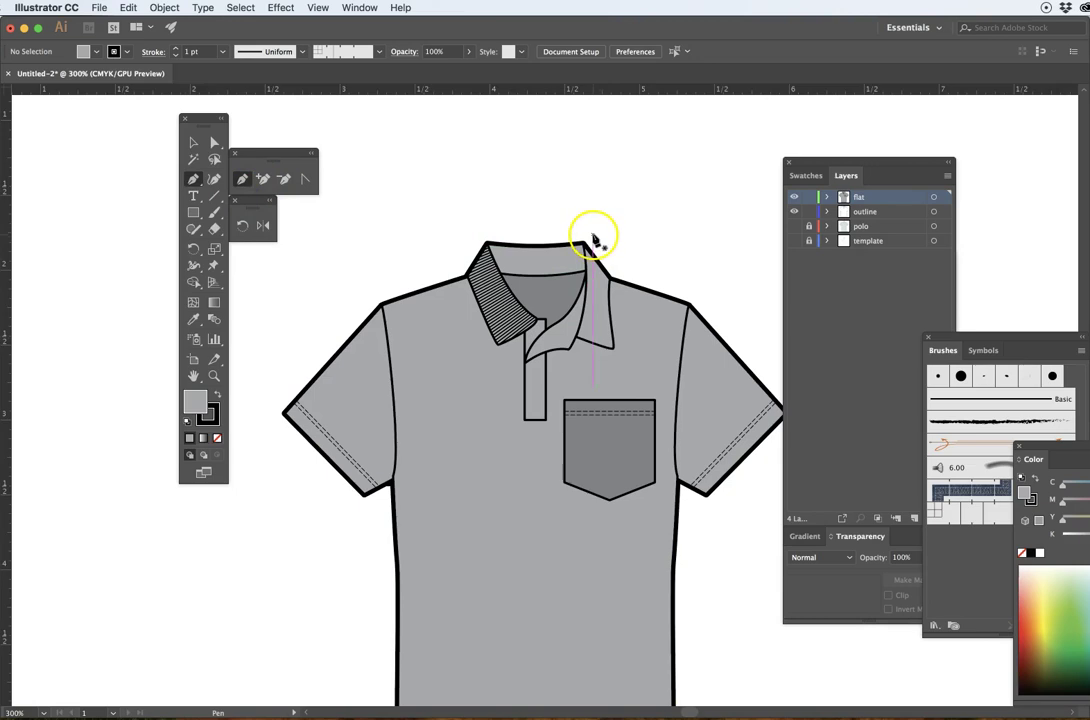
drag(594, 235, 599, 378)
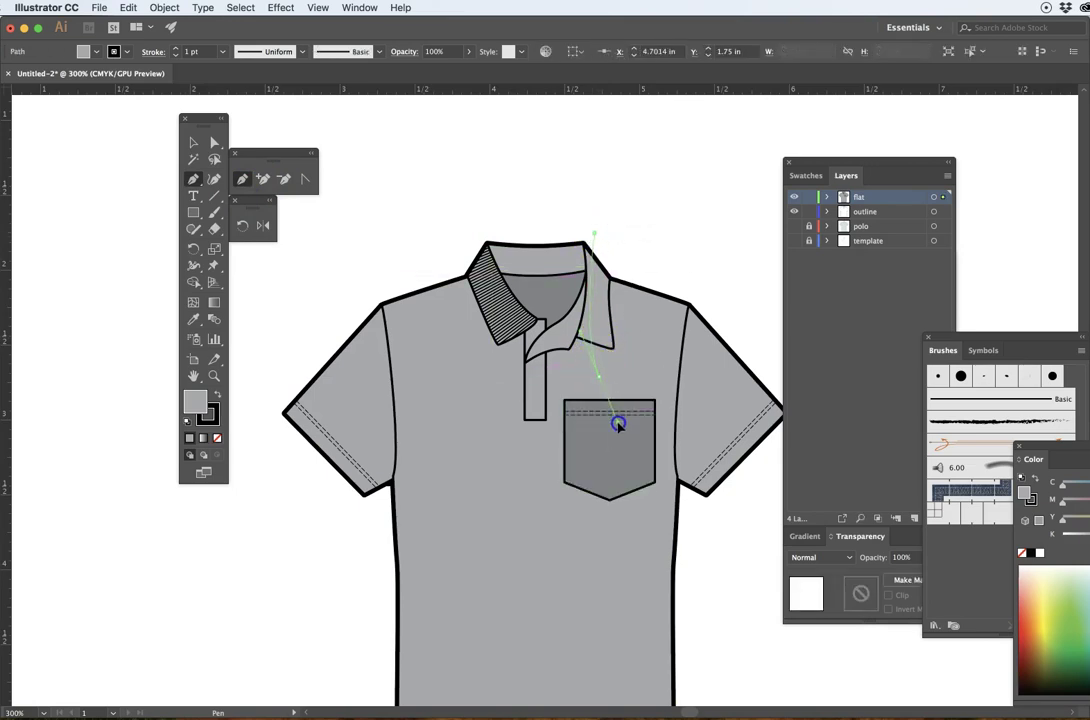
click(214, 142)
click(462, 148)
drag(603, 367, 613, 409)
click(217, 439)
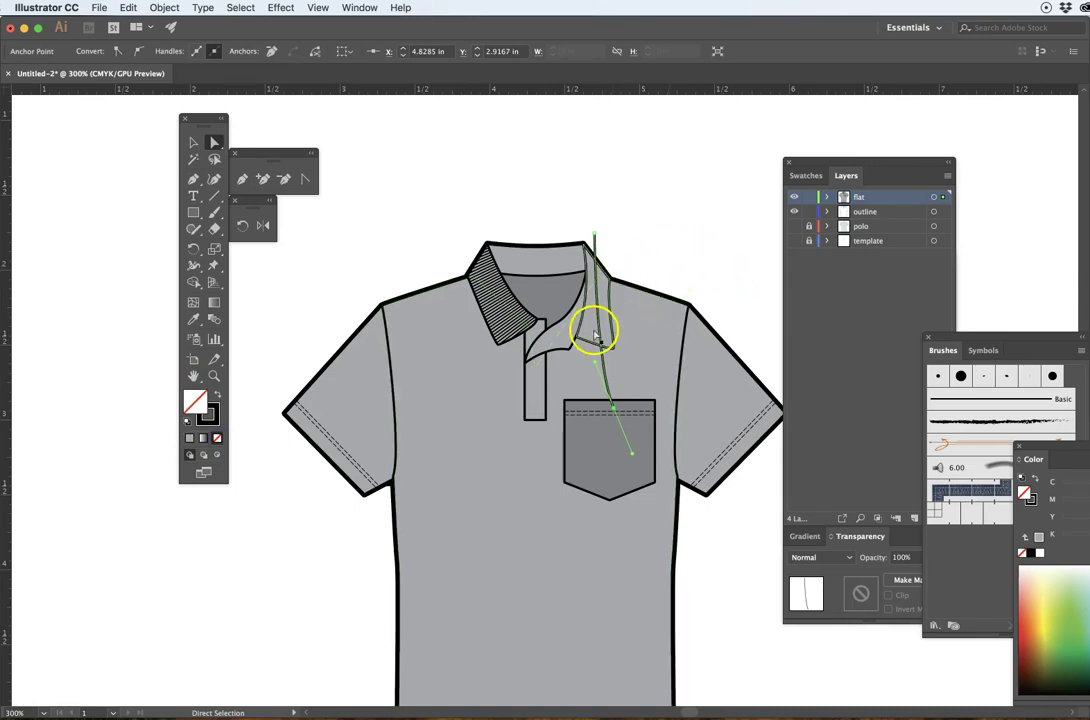
Apply the Rib 01 brush to the right collar path and send it to the back.
click(967, 517)
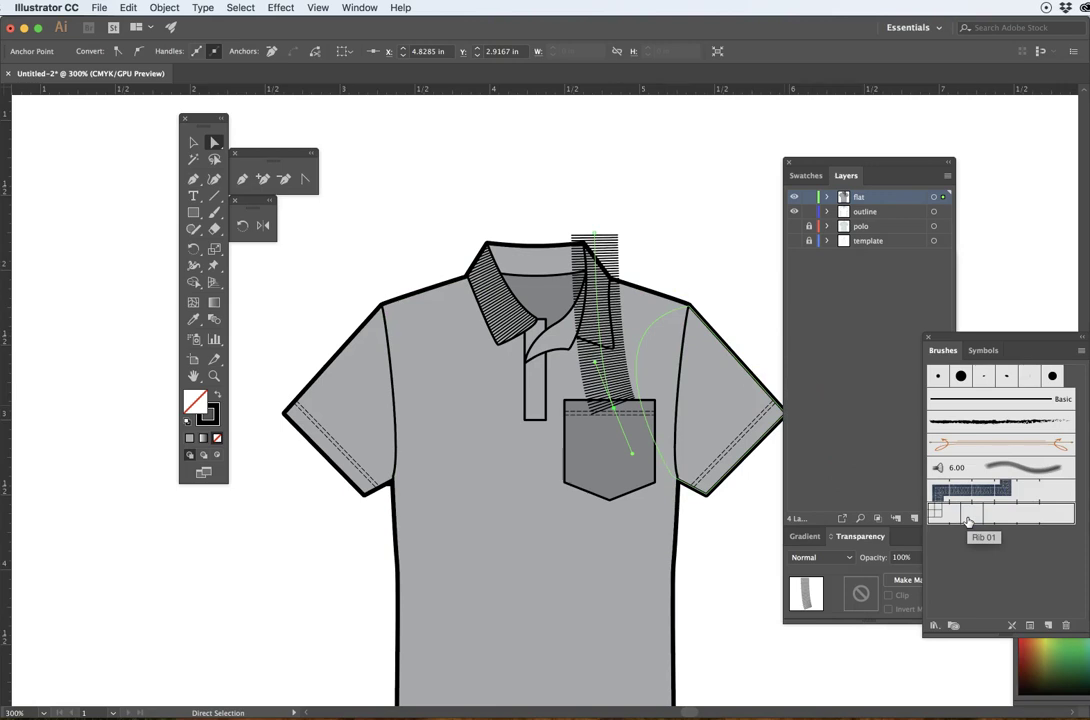
click(193, 142)
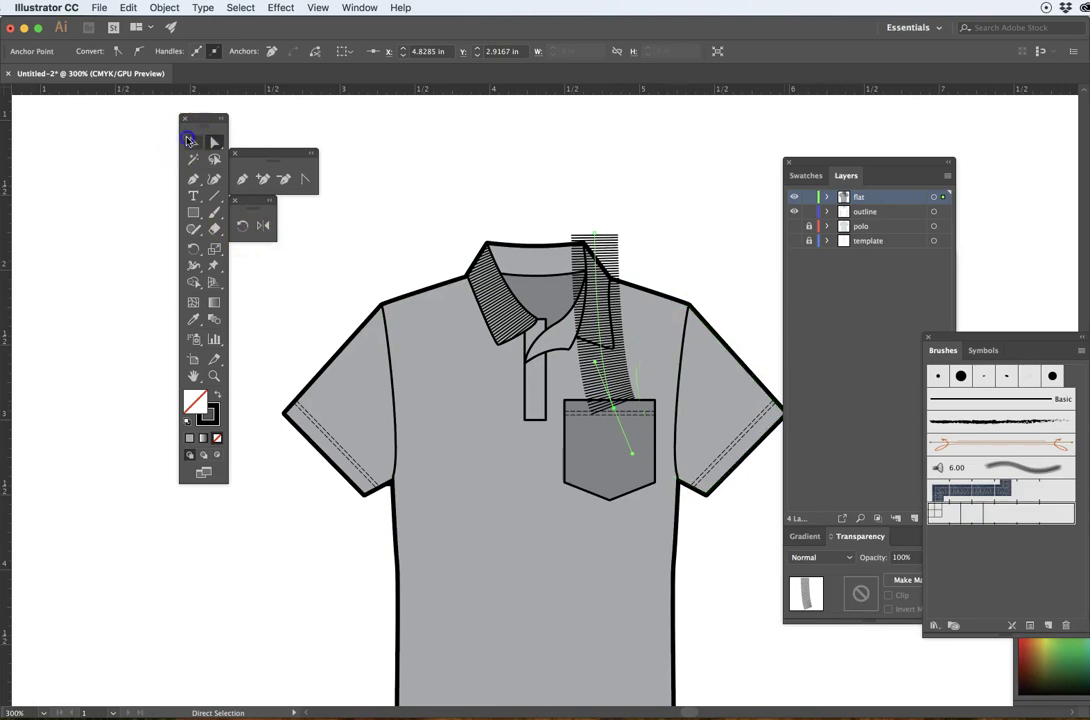
click(487, 158)
click(598, 246)
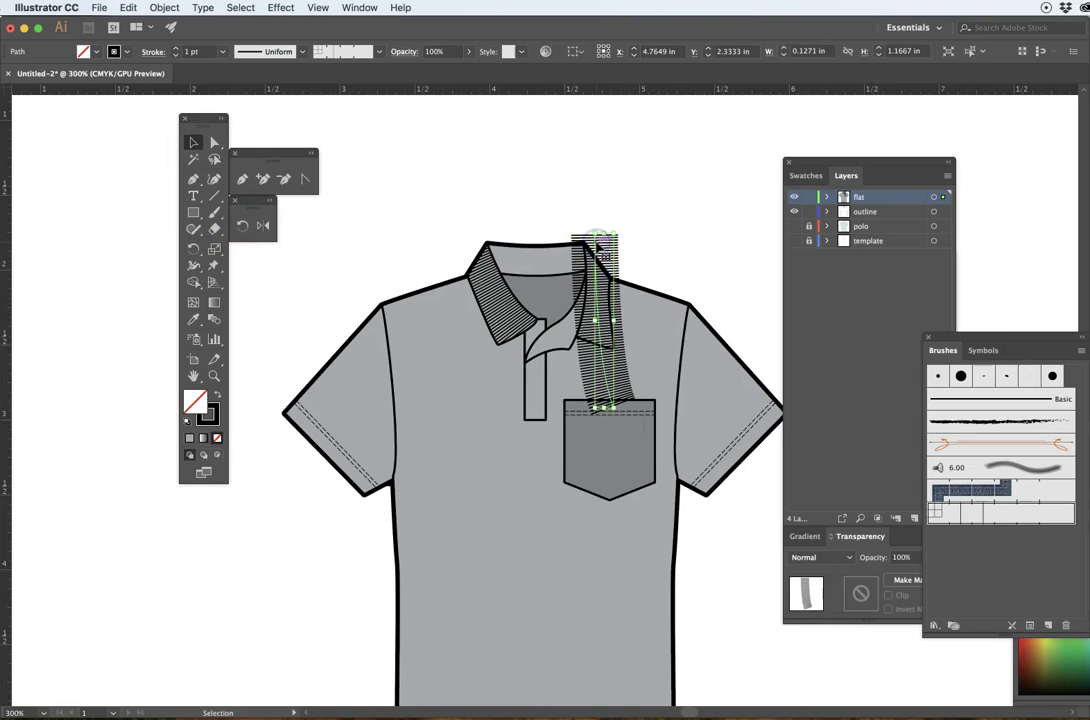
right_click(598, 246)
mouse_move(650, 457)
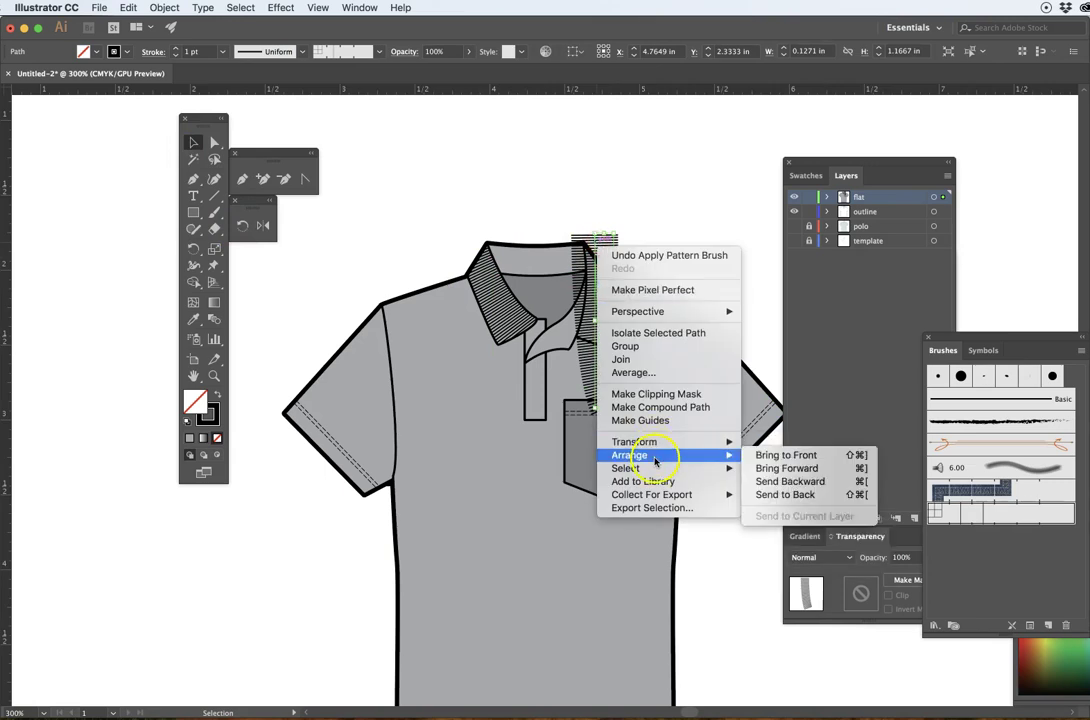
click(775, 495)
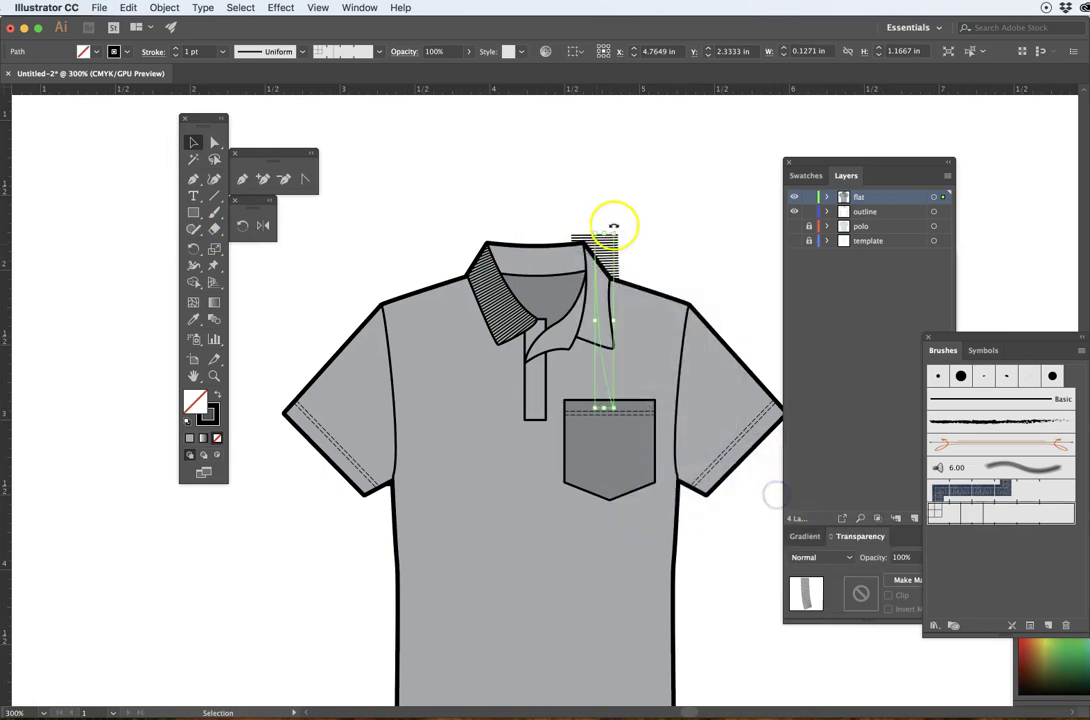
Make a clipping mask from the right collar flap and its ribbed path.
shift+click(602, 281)
click(600, 250)
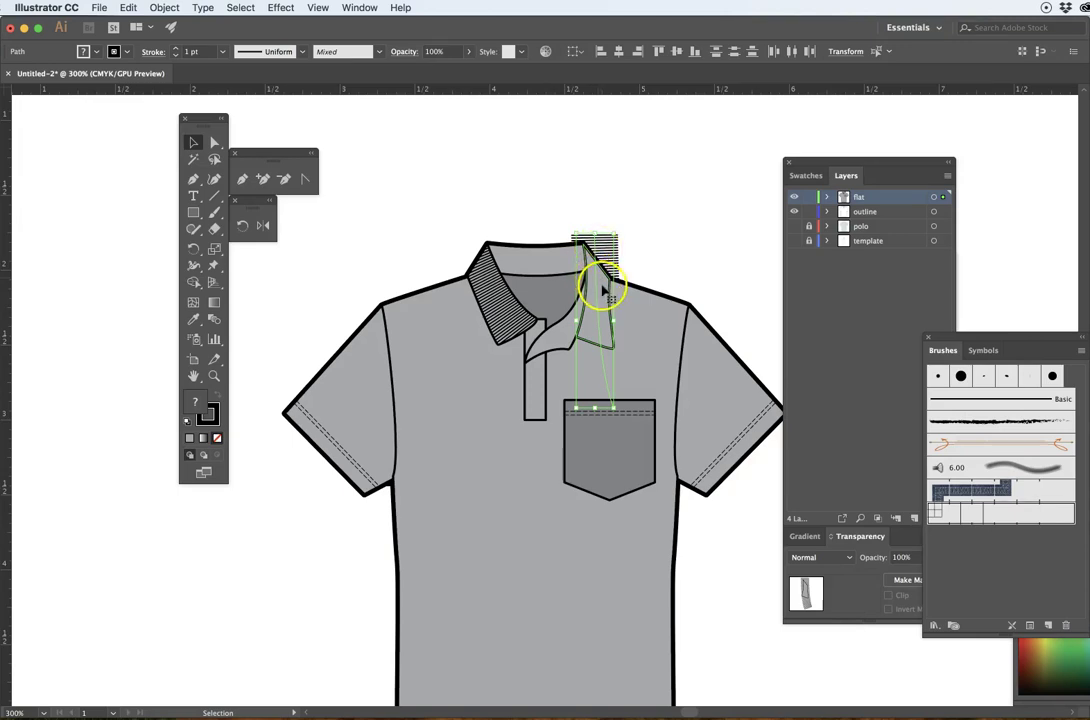
right_click(600, 286)
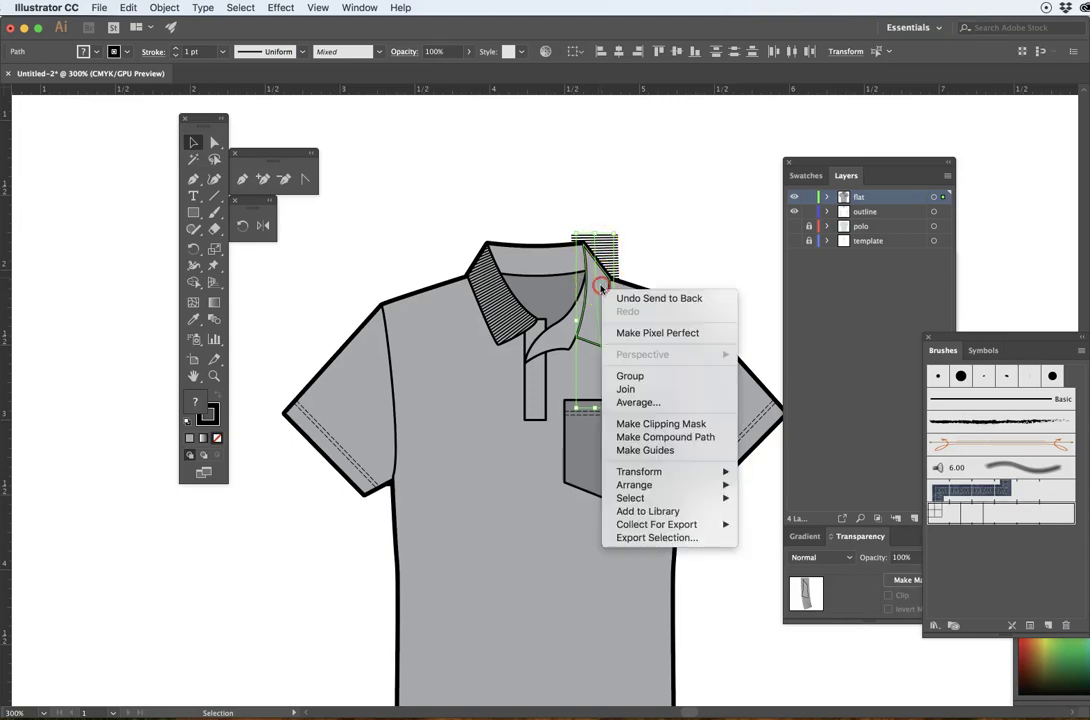
click(640, 489)
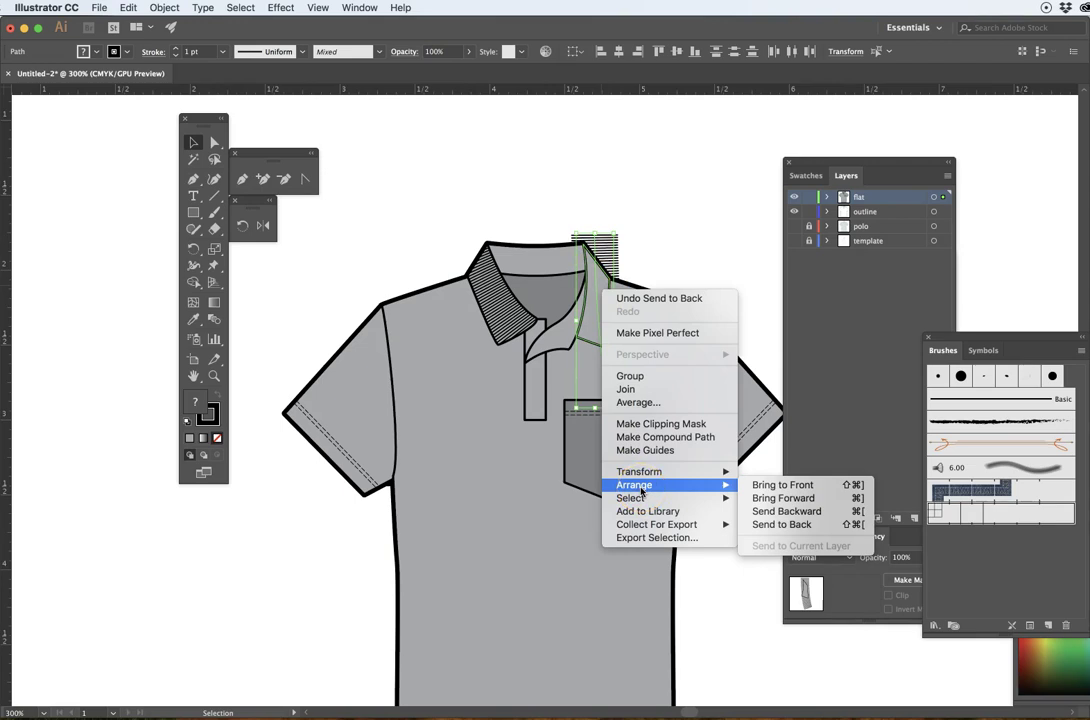
click(660, 424)
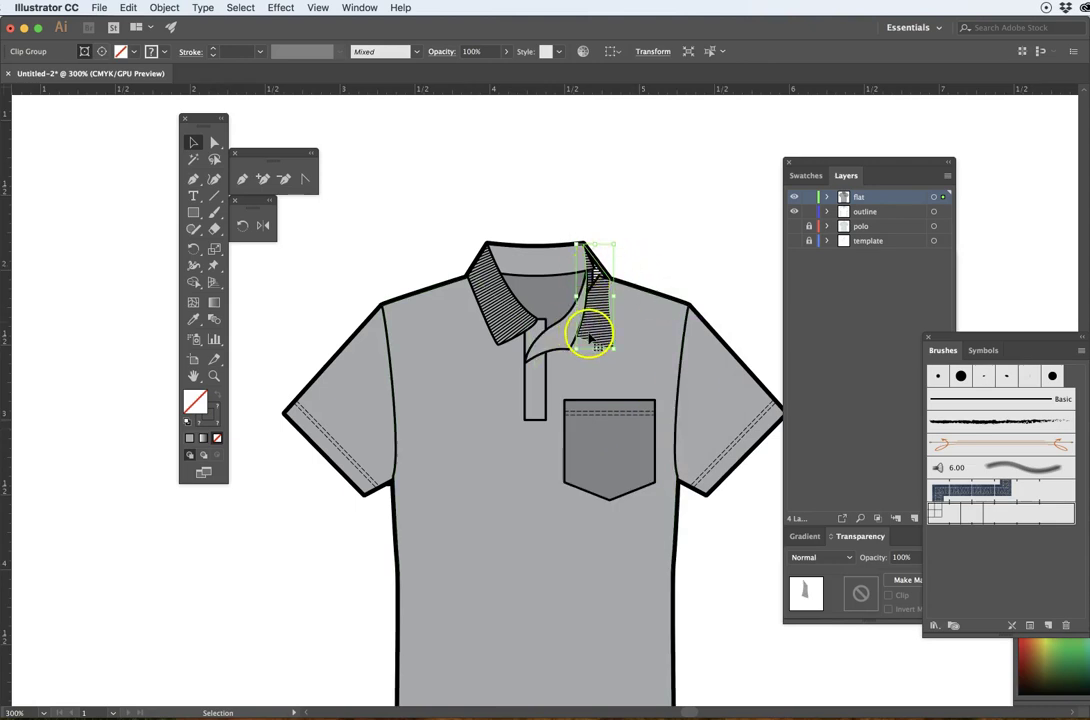
Restore the clipped right collar flap's grey fill and 1 pt black stroke by sampling the shirt body with the Eyedropper.
click(193, 319)
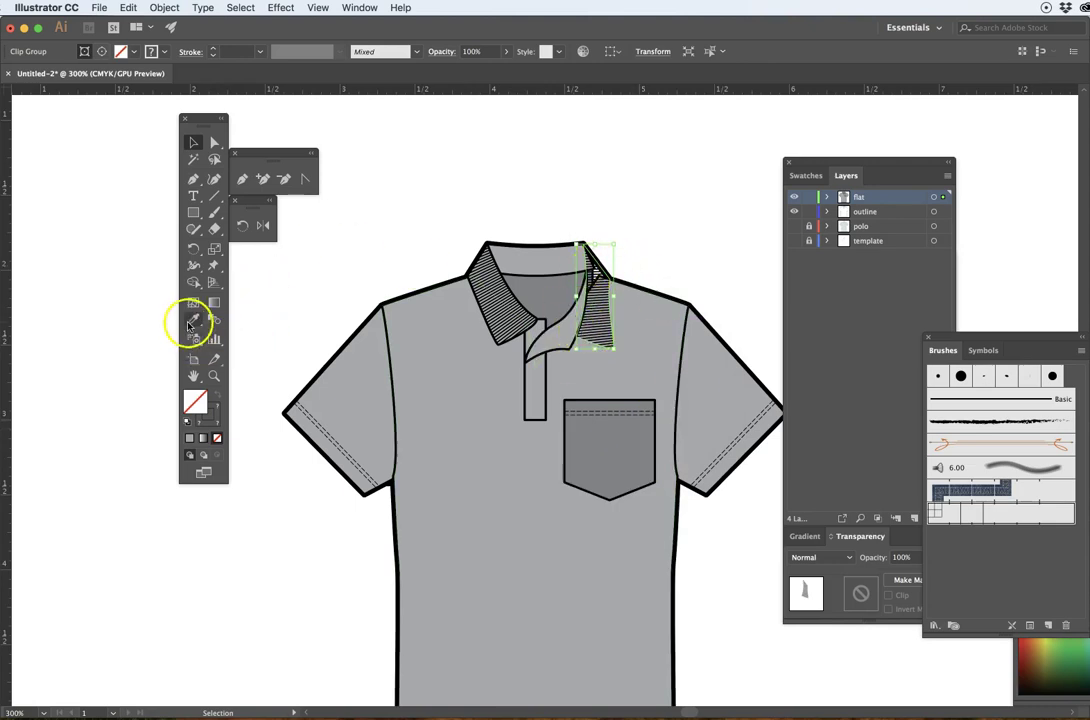
click(474, 409)
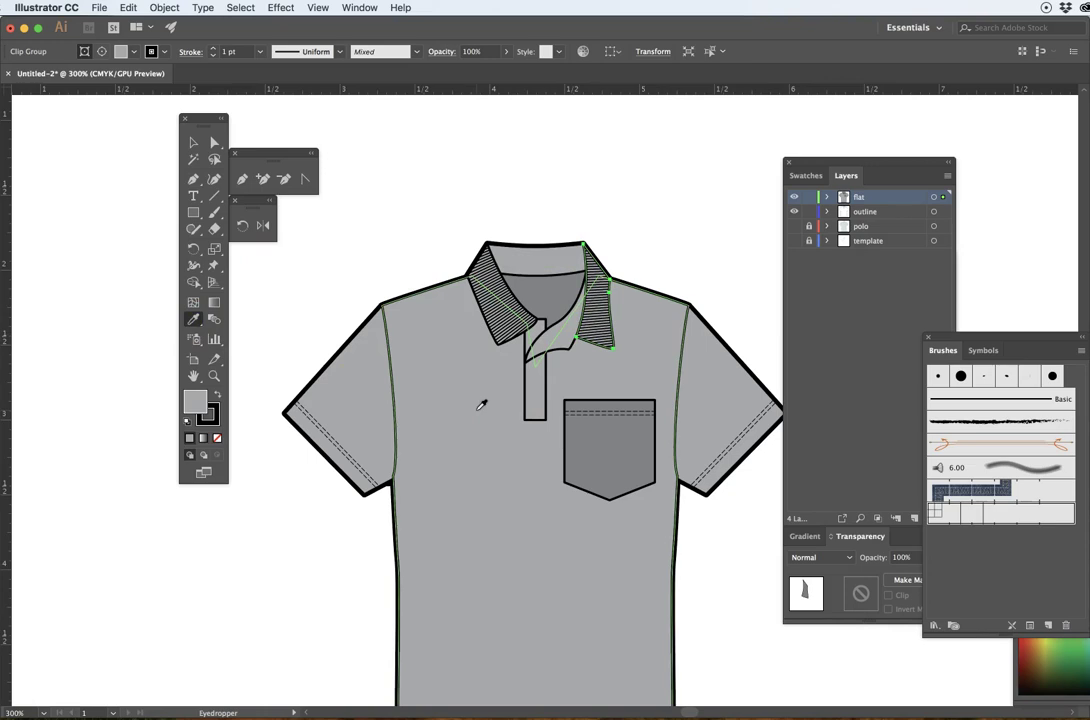
click(193, 142)
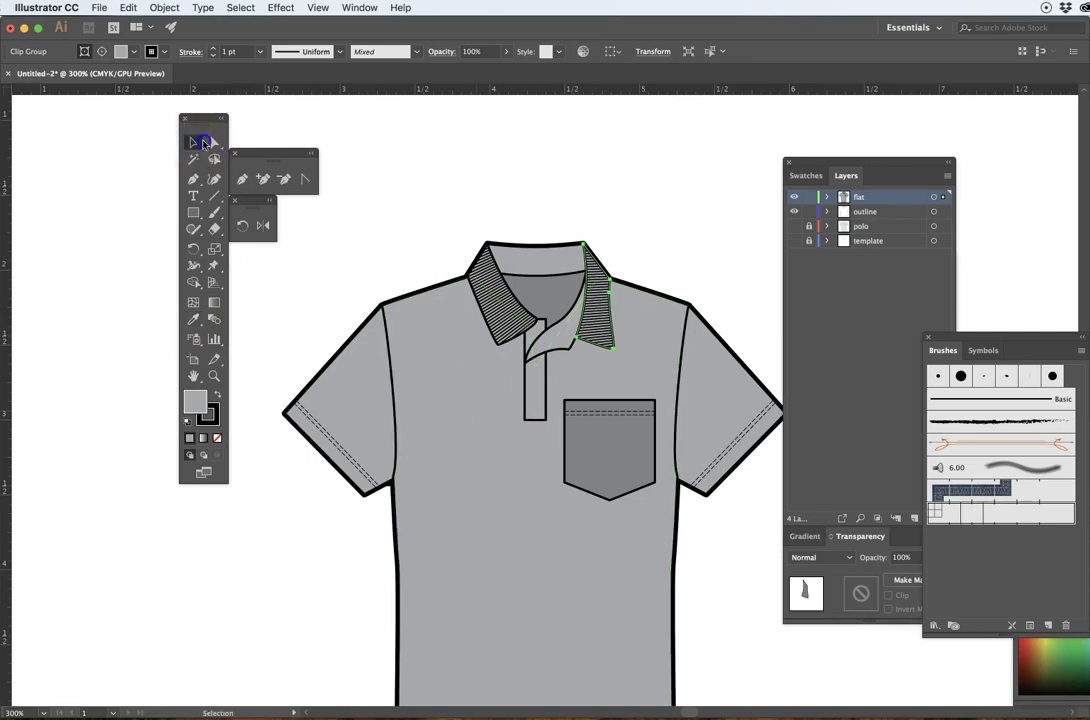
click(509, 143)
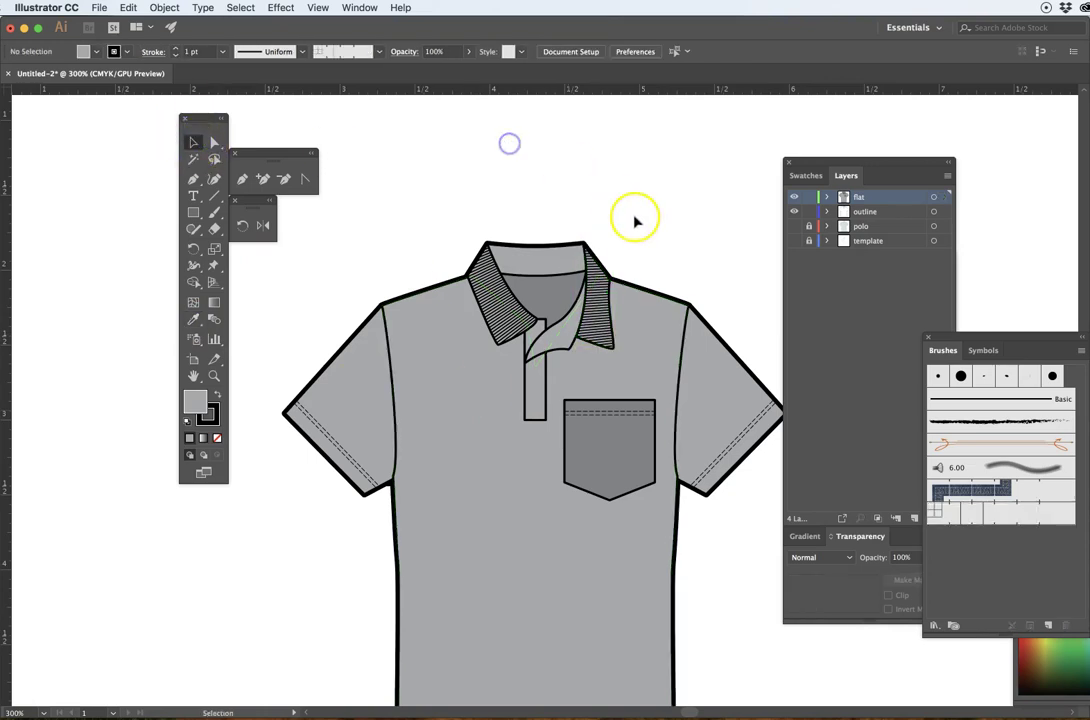
Reshape the ribbed path clipped inside the right collar flap by moving its lower end to the pocket's lower-left corner and adjusting its curve handles.
click(600, 325)
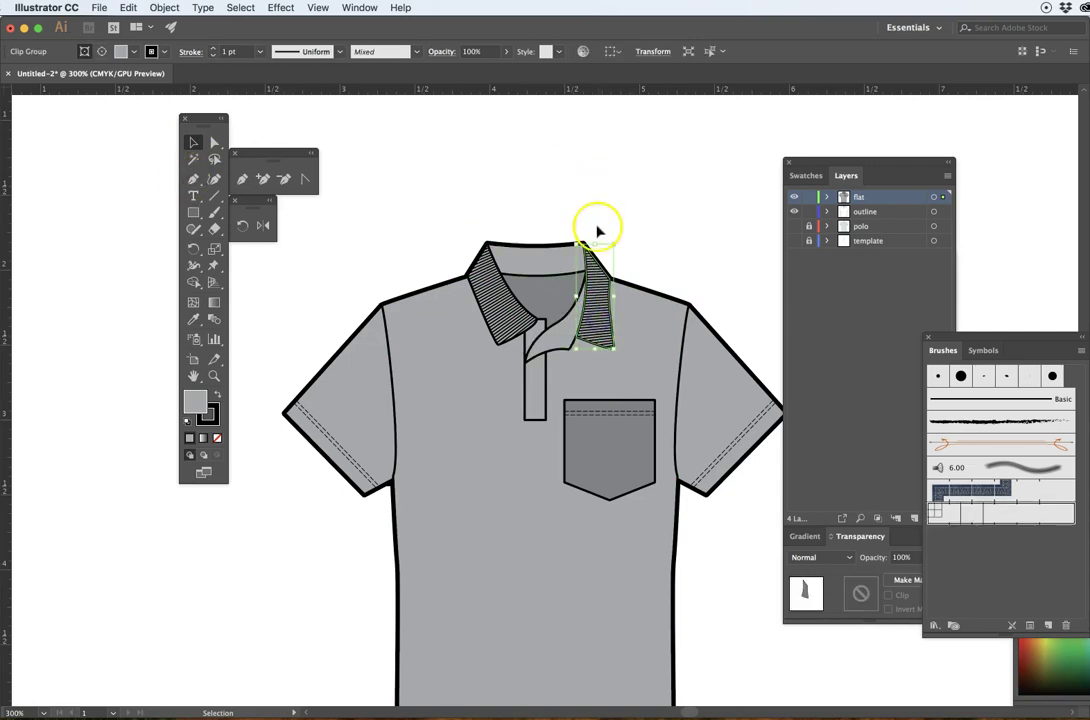
click(217, 142)
click(623, 225)
click(596, 293)
click(613, 408)
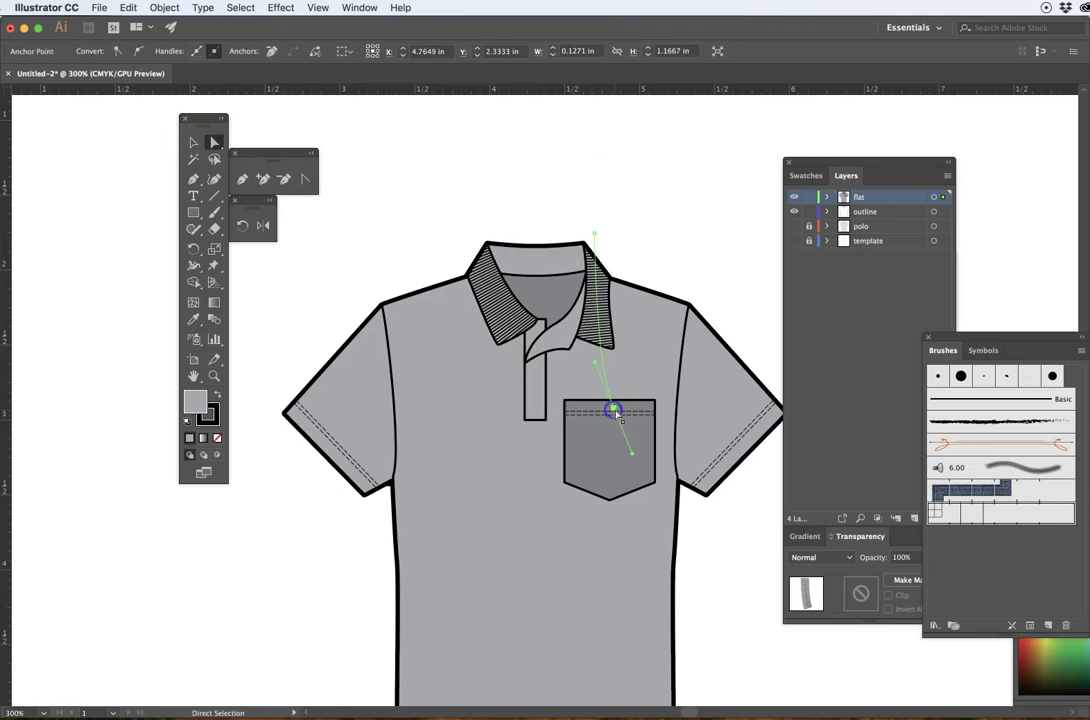
drag(614, 408, 602, 411)
drag(582, 365, 610, 364)
drag(603, 409, 546, 469)
drag(546, 469, 589, 424)
drag(543, 468, 570, 480)
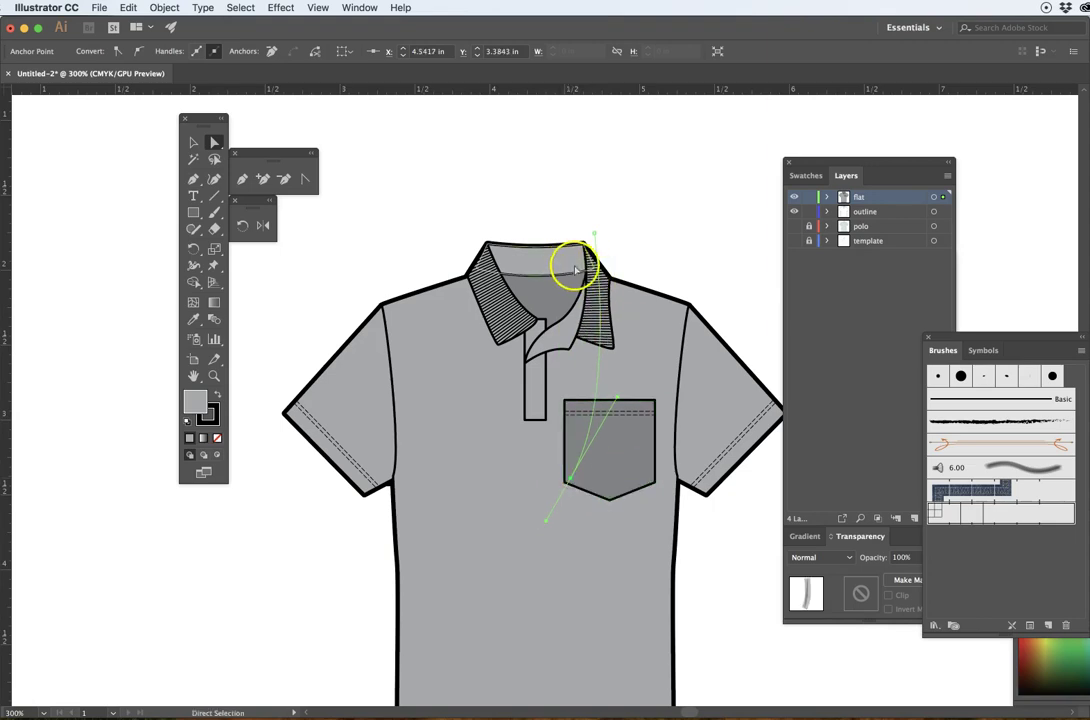
Move the right ribbed path's upper end slightly up and left, extend its lower end below the pocket, and flatten its curve.
drag(595, 236, 584, 225)
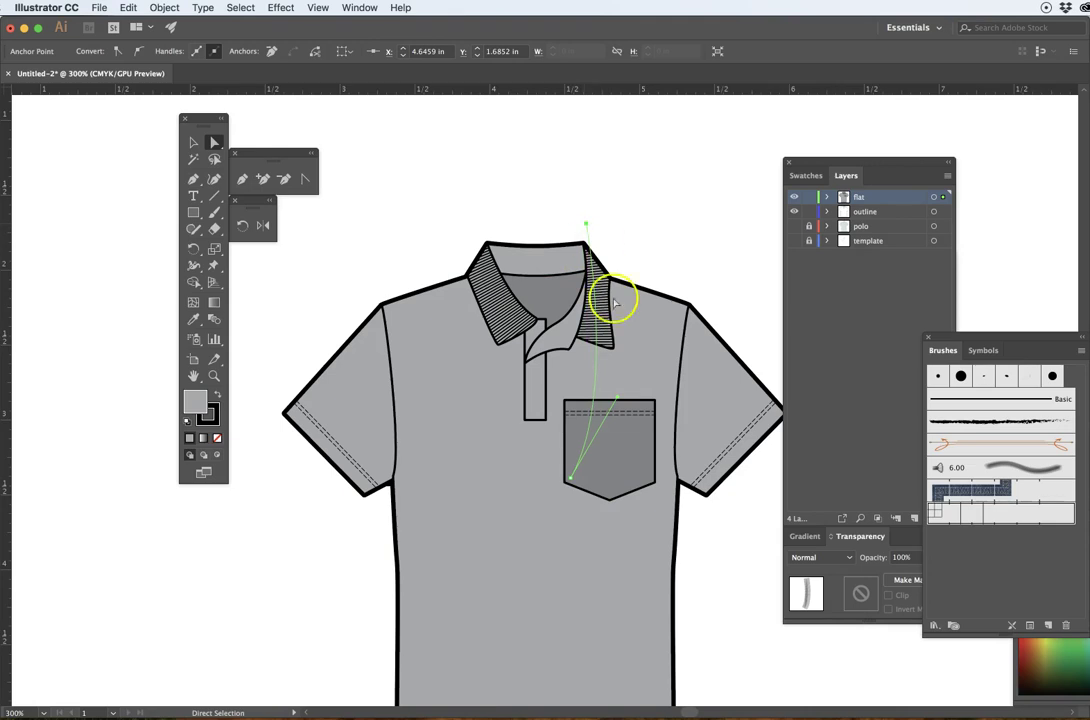
drag(613, 403, 575, 527)
drag(624, 448, 617, 323)
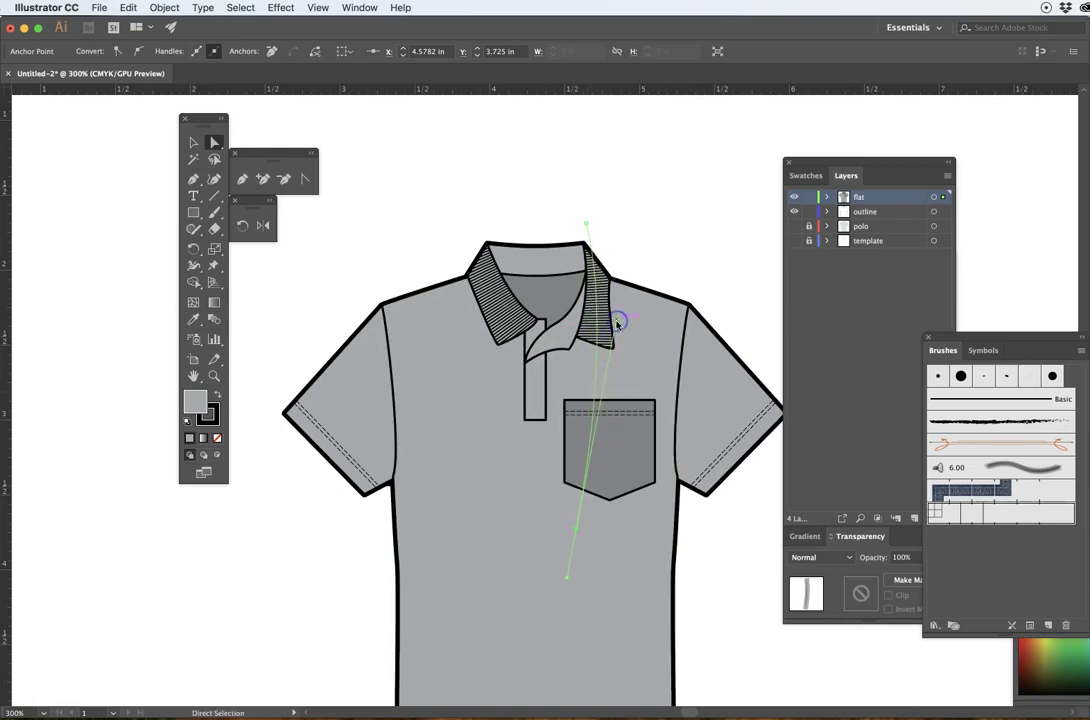
click(606, 184)
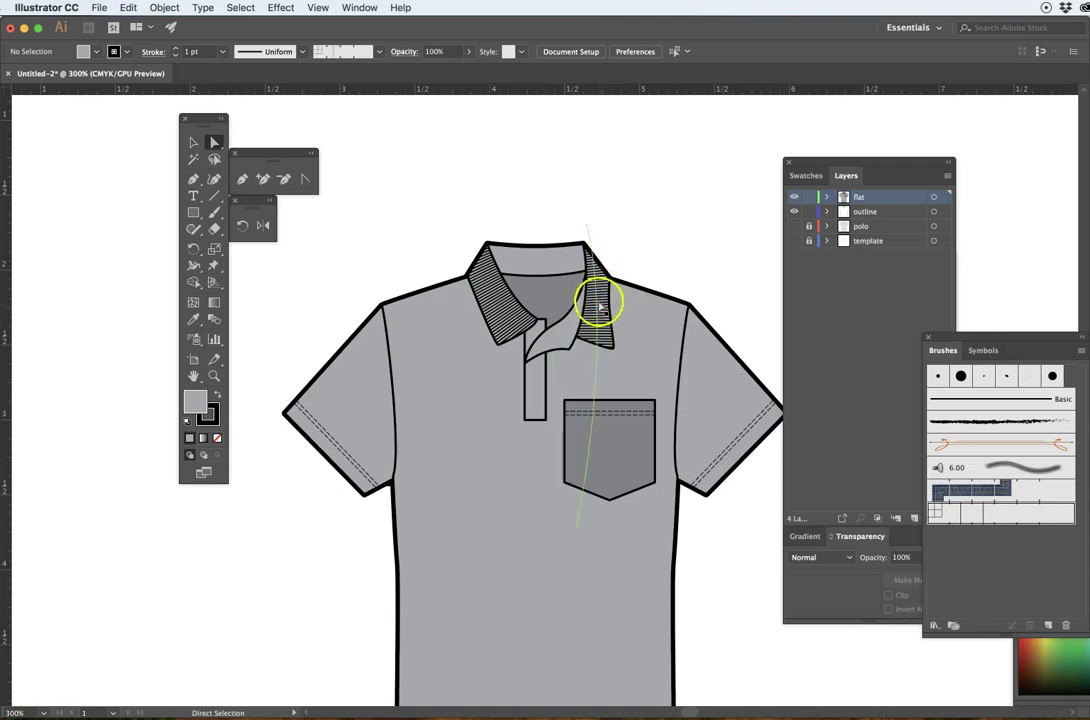
Draw an unfilled, gently curved path about 1.31 in wide across the back collar band using the Rib 01 brush.
click(241, 179)
click(447, 251)
drag(570, 265, 644, 251)
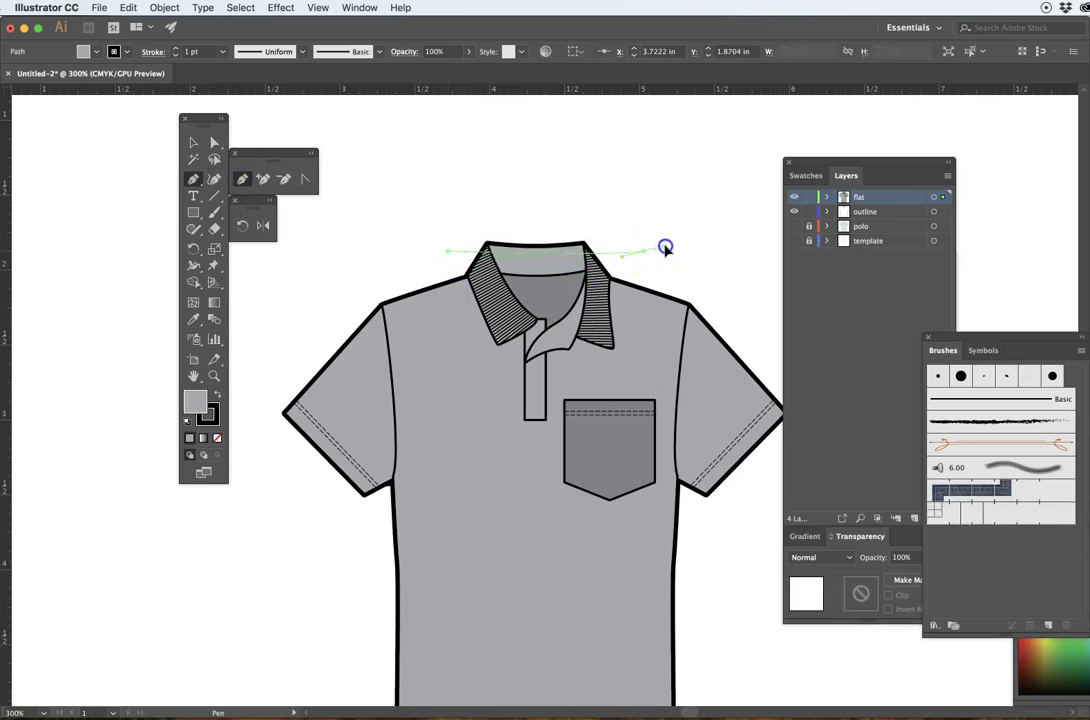
click(757, 231)
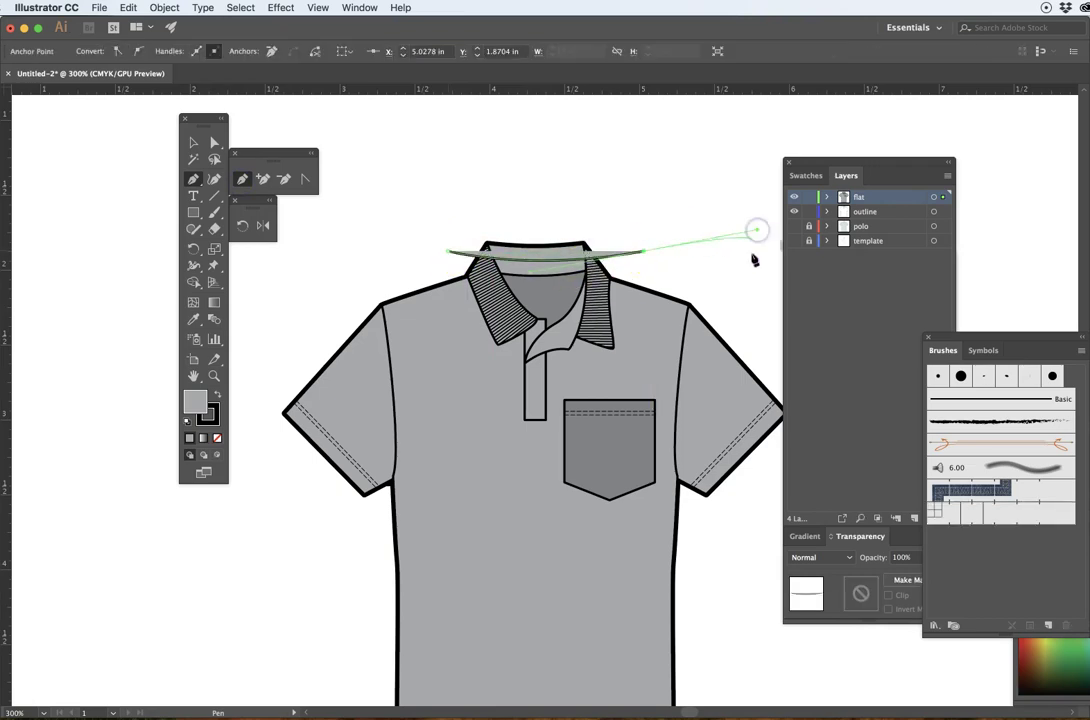
click(966, 511)
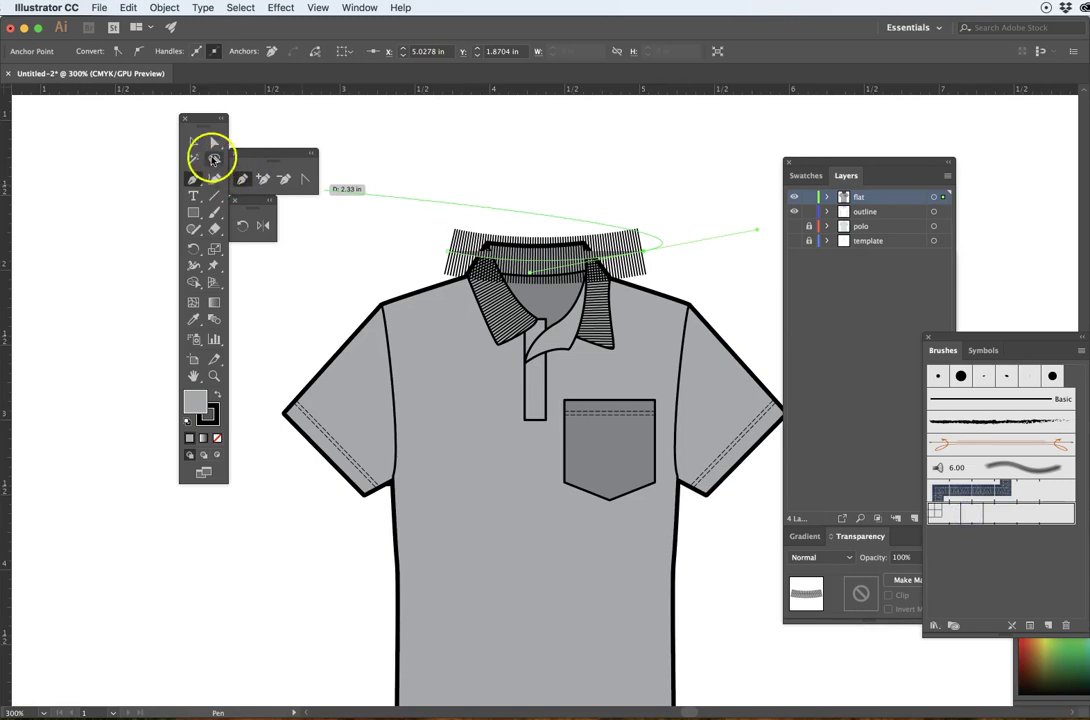
click(217, 437)
Send the ribbed path across the back collar band to the back of the flat layer.
click(192, 142)
click(431, 151)
click(452, 241)
right_click(455, 245)
mouse_move(575, 459)
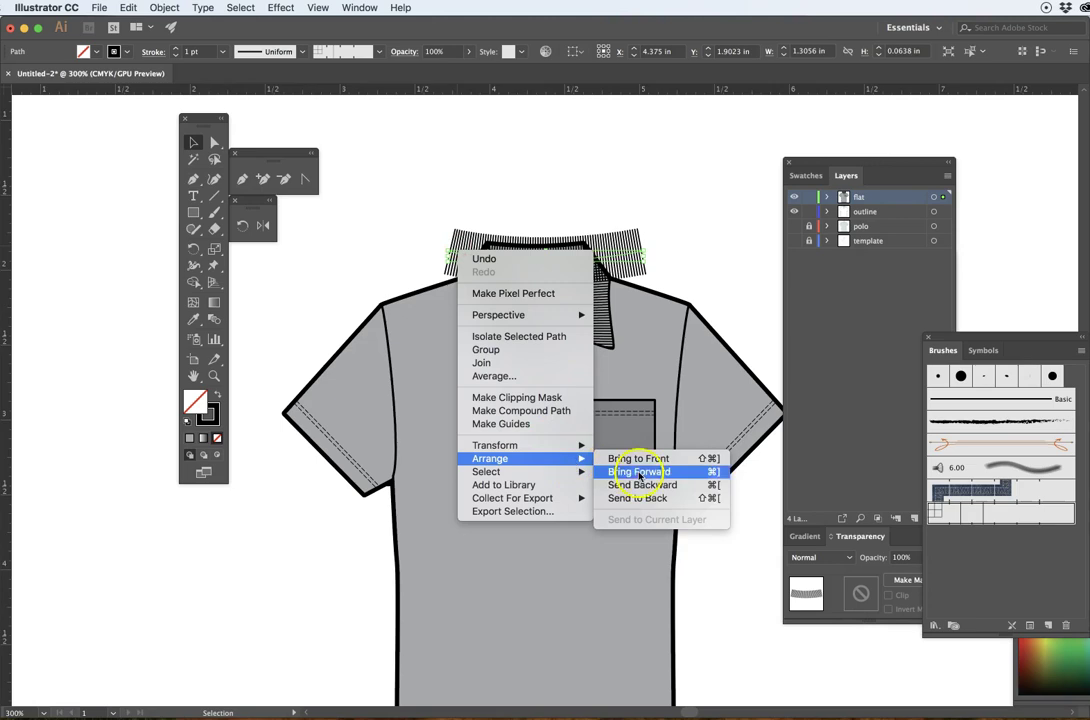
click(637, 496)
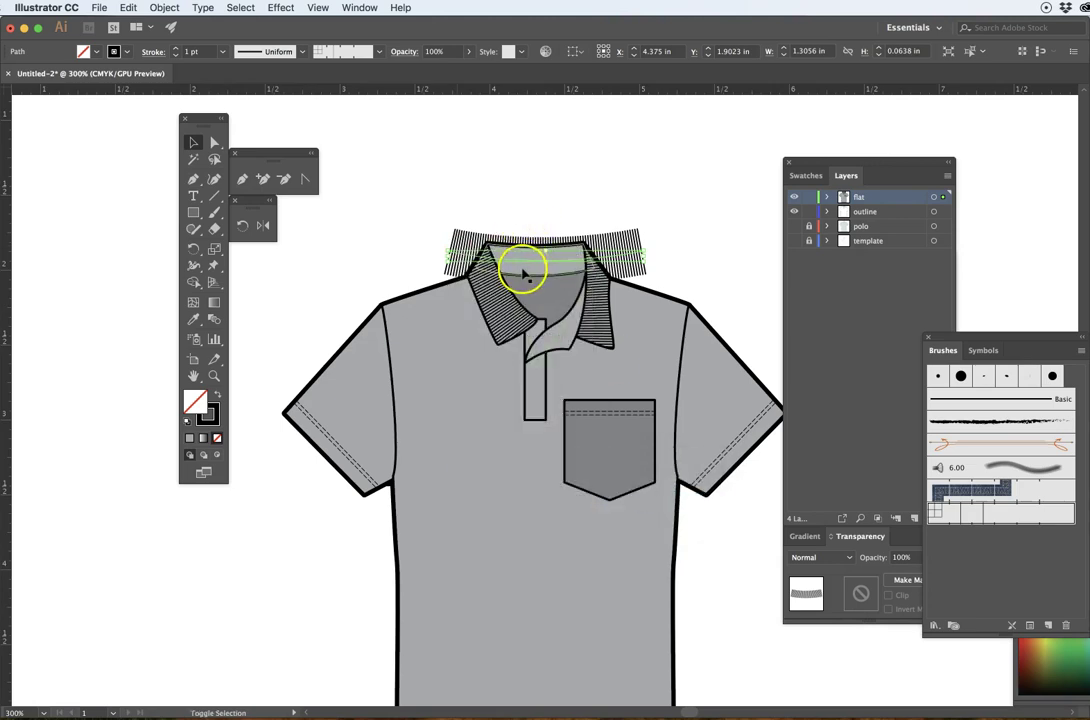
Make a clipping mask from the back collar band and its ribbed path.
shift+click(521, 268)
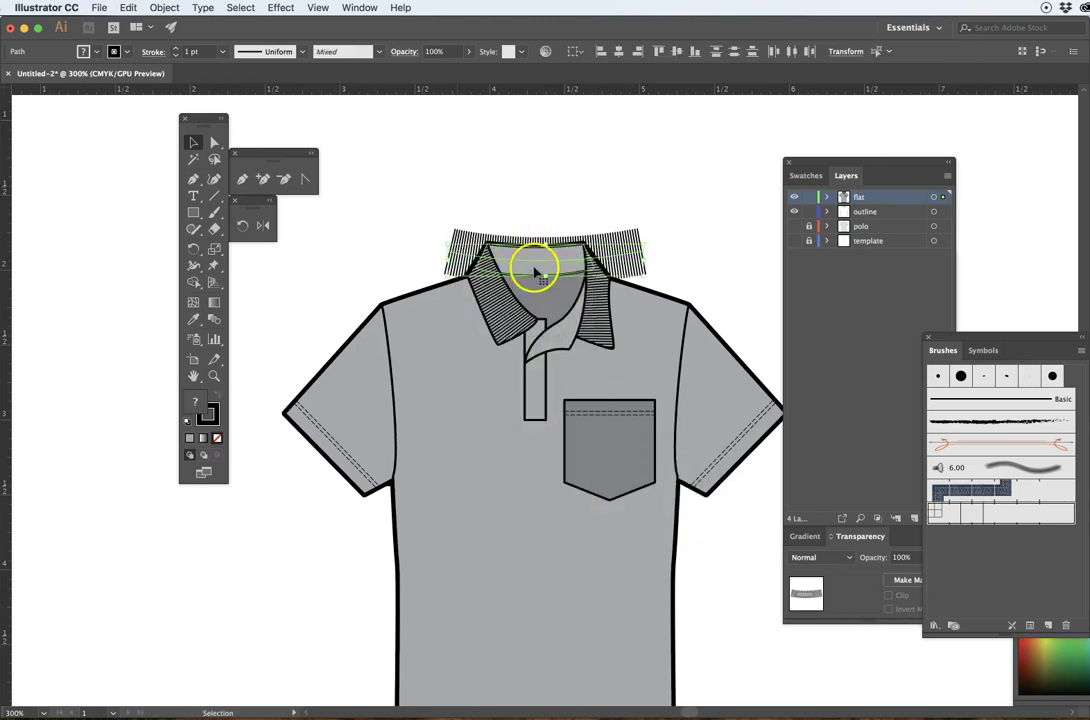
right_click(536, 274)
click(576, 408)
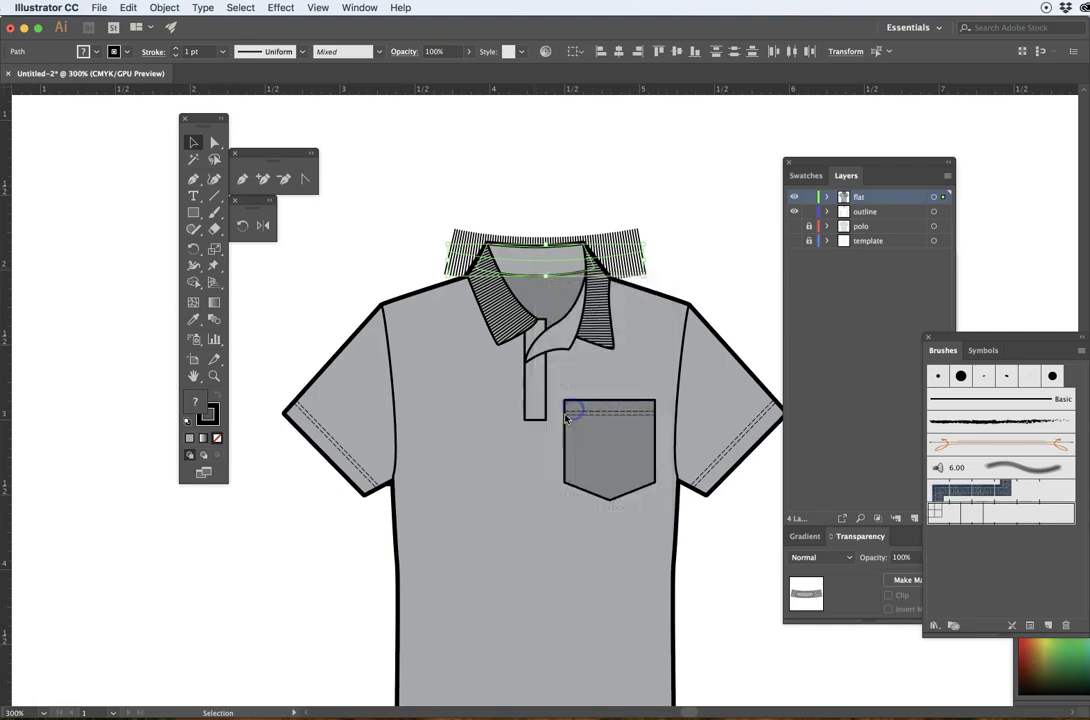
Restore the clipped back collar band's grey fill and 1 pt black stroke by sampling the shirt with the Eyedropper.
click(193, 319)
click(418, 368)
click(193, 142)
click(443, 156)
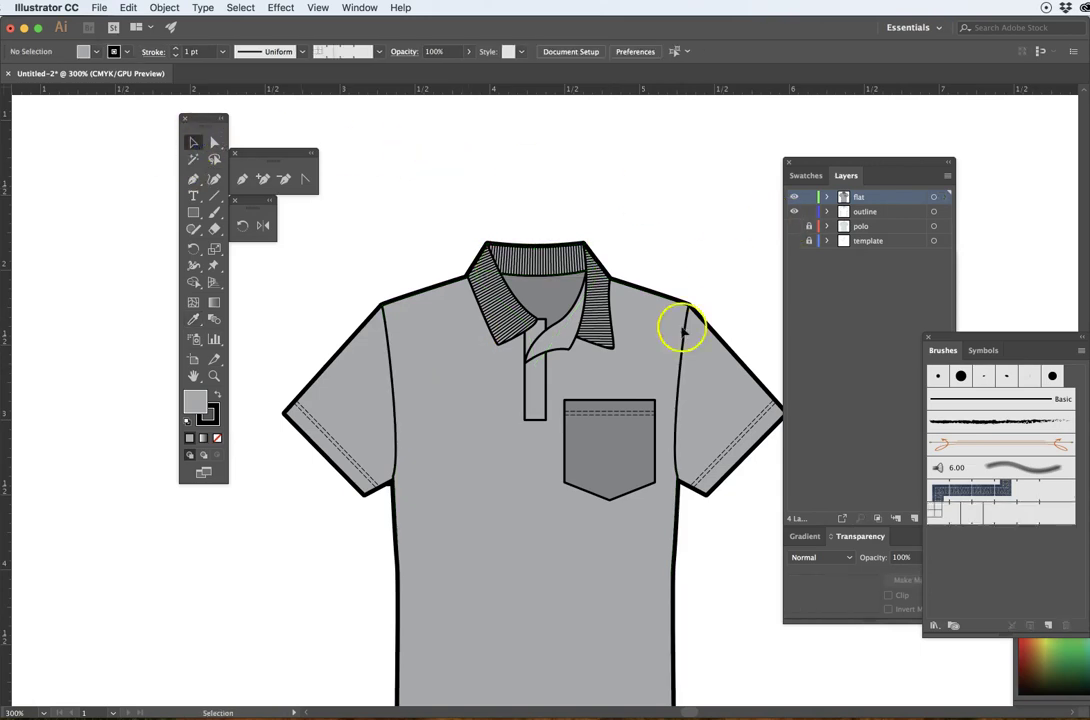
Examine the placket and button details on the polo photo layer, temporarily hiding the flat and outline layers.
alt+super+click(567, 466)
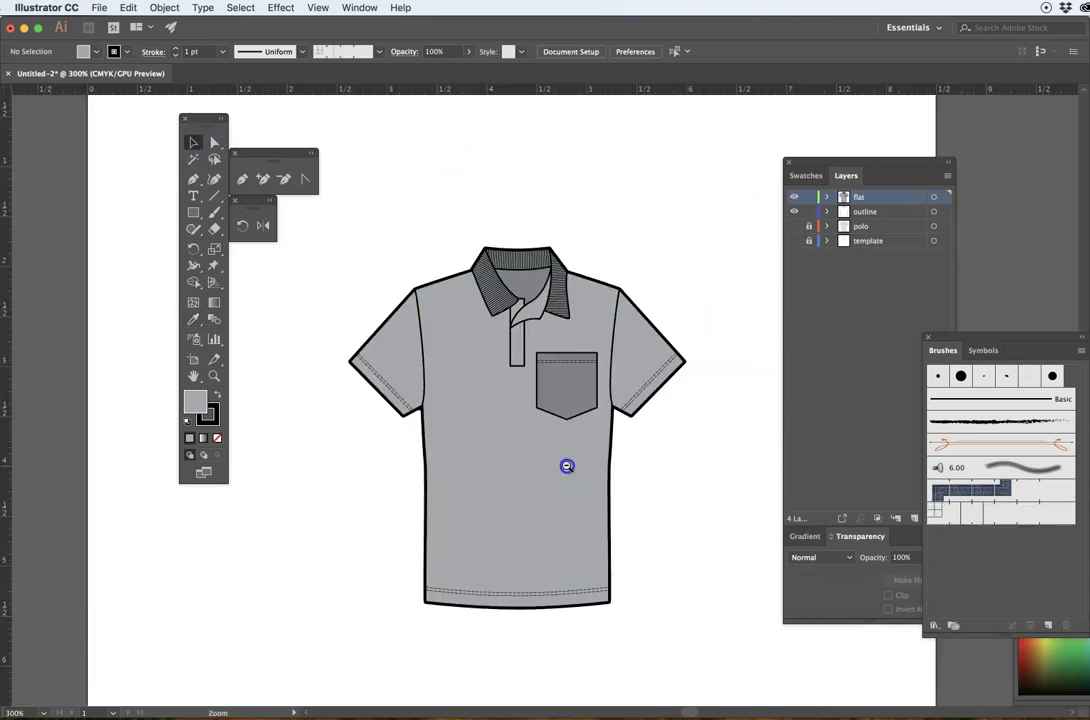
super+click(535, 465)
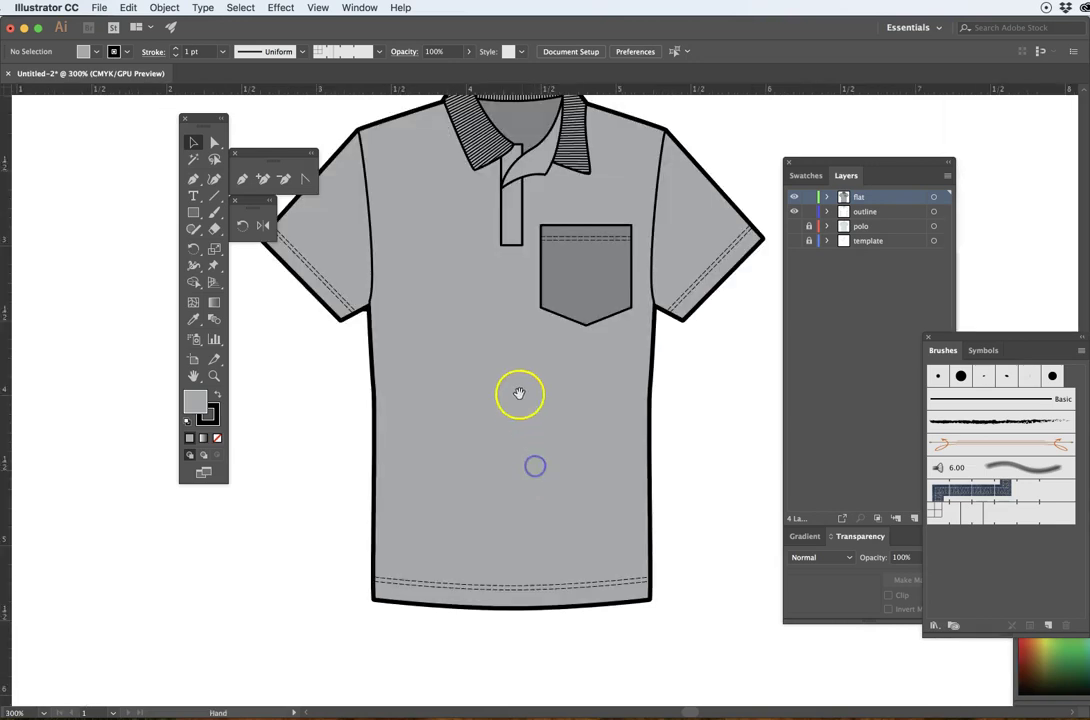
drag(497, 361, 505, 471)
super+click(518, 326)
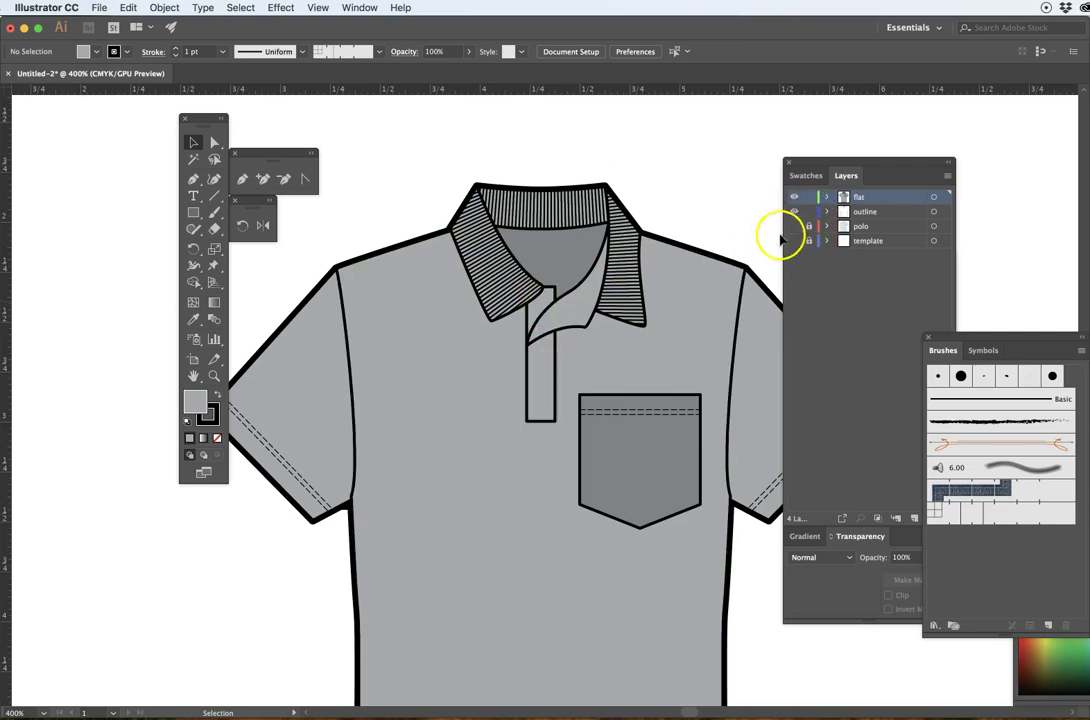
click(794, 199)
click(794, 212)
click(794, 226)
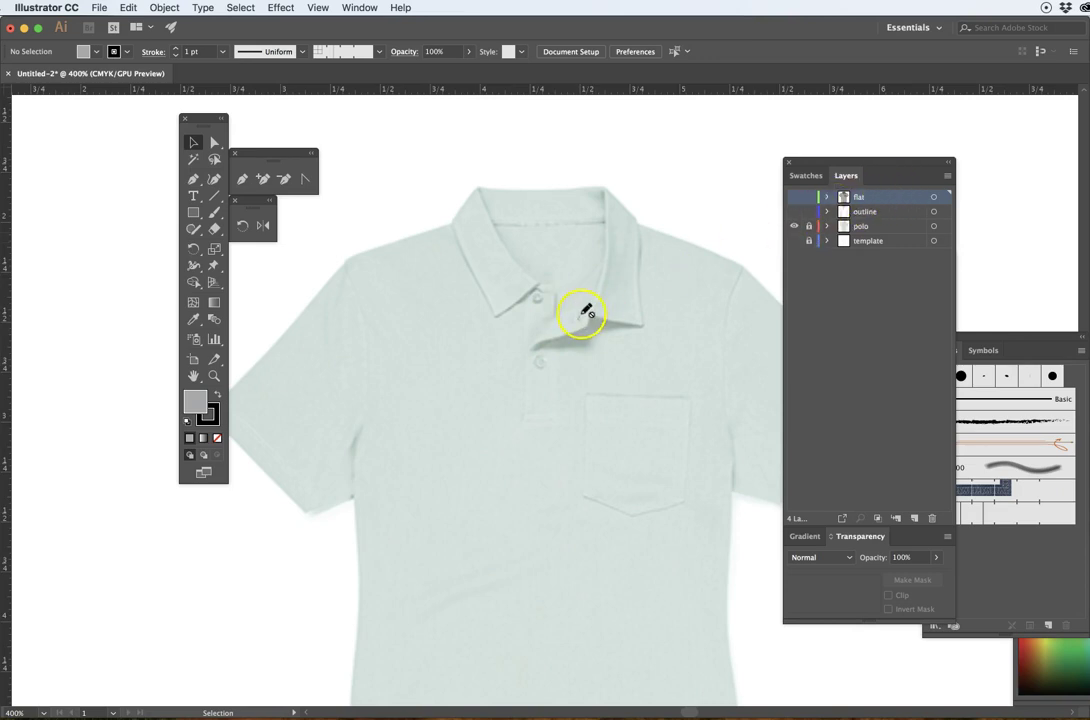
click(794, 220)
click(795, 196)
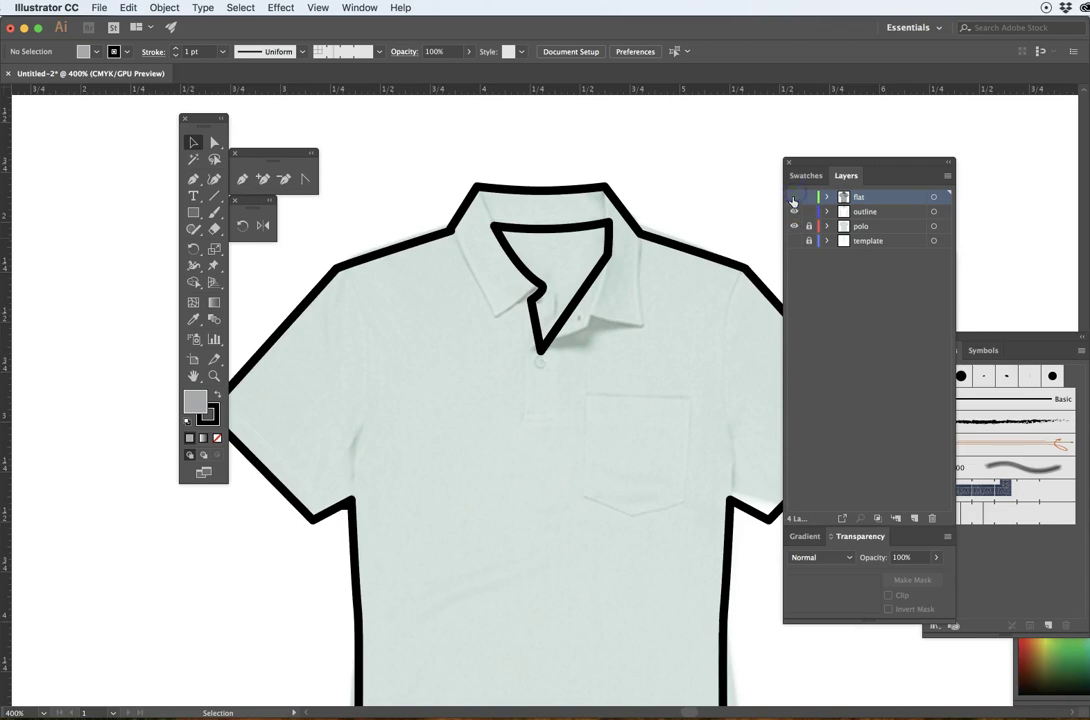
Draw a short slanted 1 pt black buttonhole line on the folded-open placket flap.
click(214, 196)
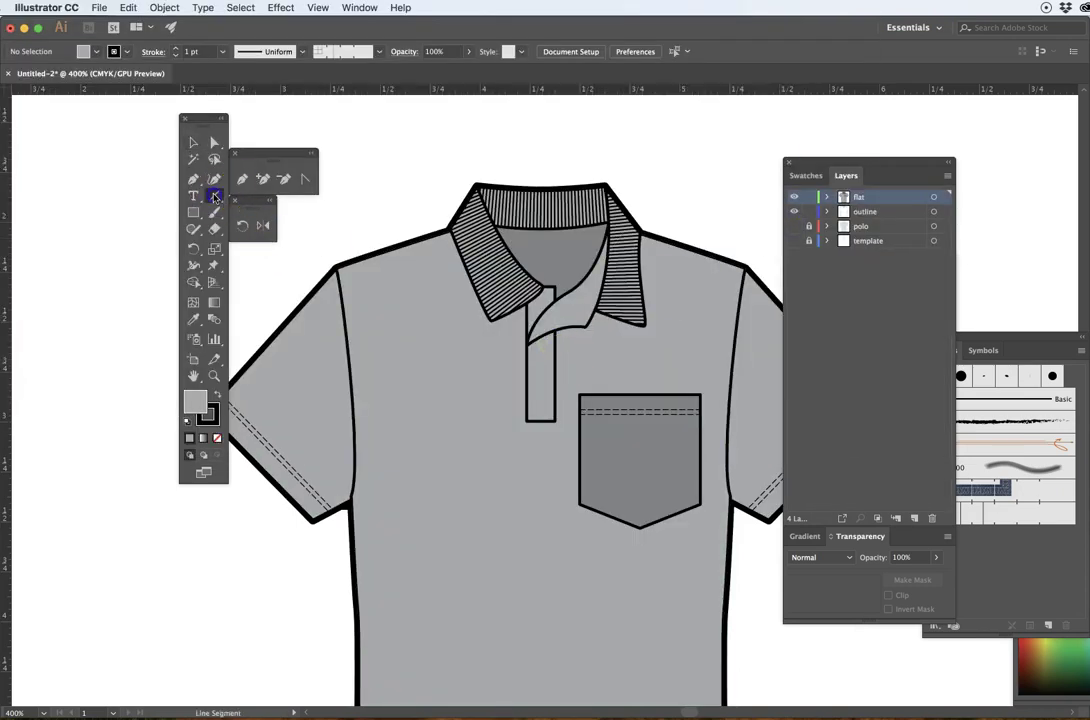
drag(581, 302, 577, 319)
click(195, 145)
click(377, 151)
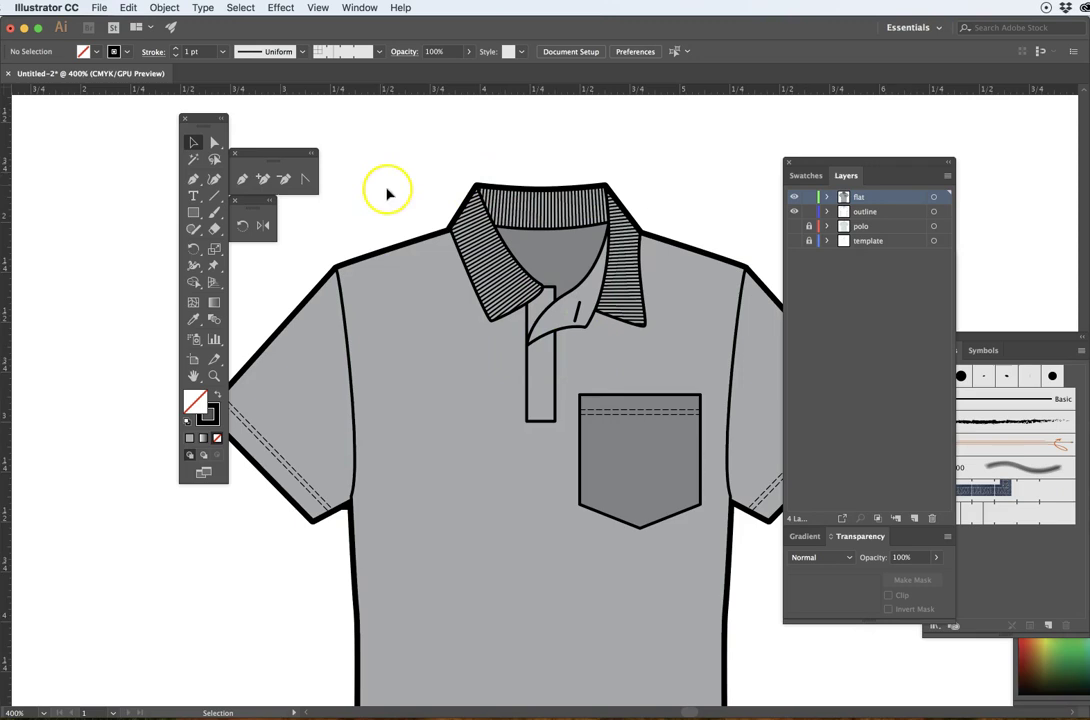
Bring the Brushes and Symbols panel fully into view over the layers and show the document's symbols.
mouse_move(990, 350)
mouse_down()
mouse_move(1002, 343)
mouse_move(903, 309)
mouse_up()
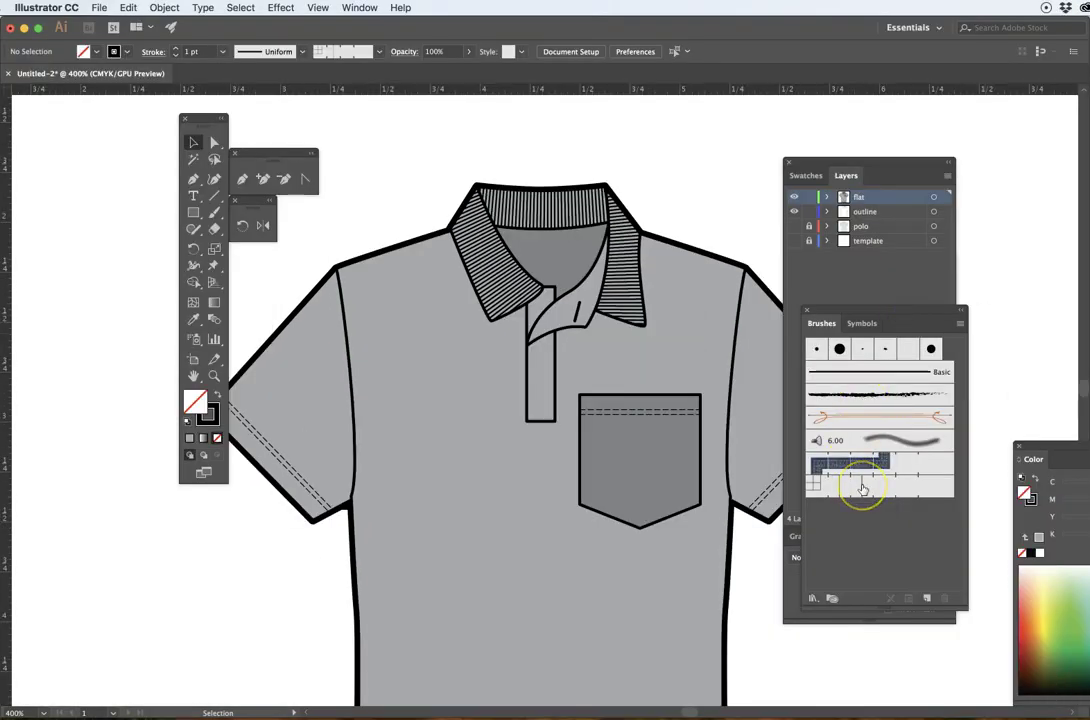
click(883, 350)
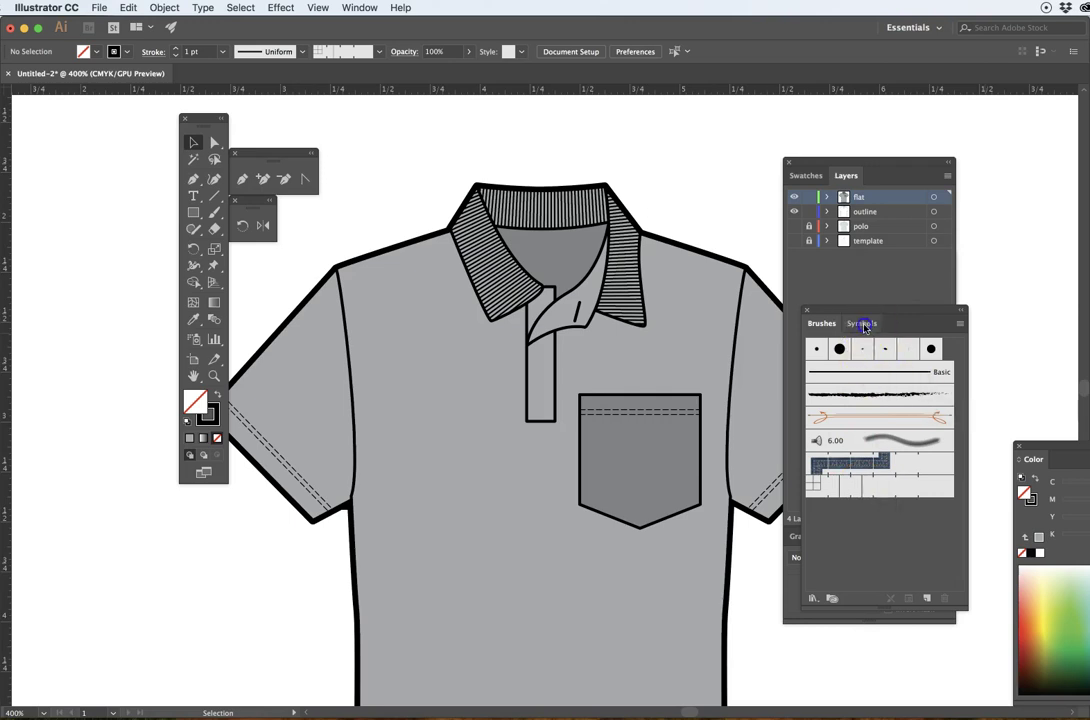
click(862, 324)
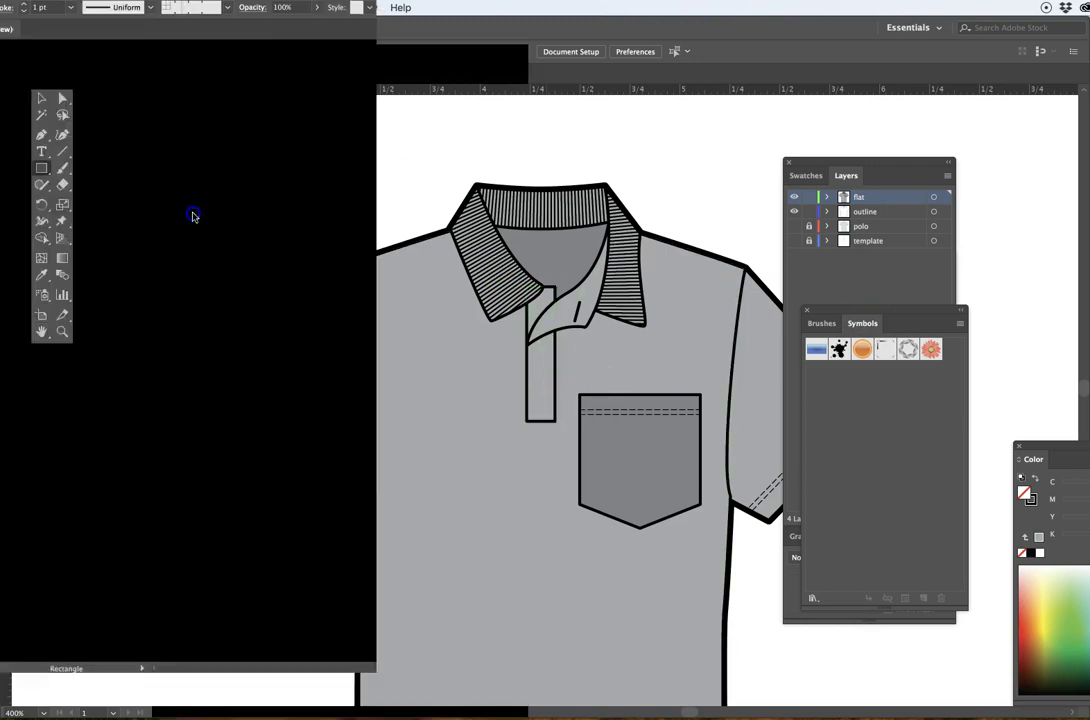
Draw an unfilled circle about 0.094 in across on the placket as a button and set its stroke to 0.5 pt.
drag(193, 212, 262, 246)
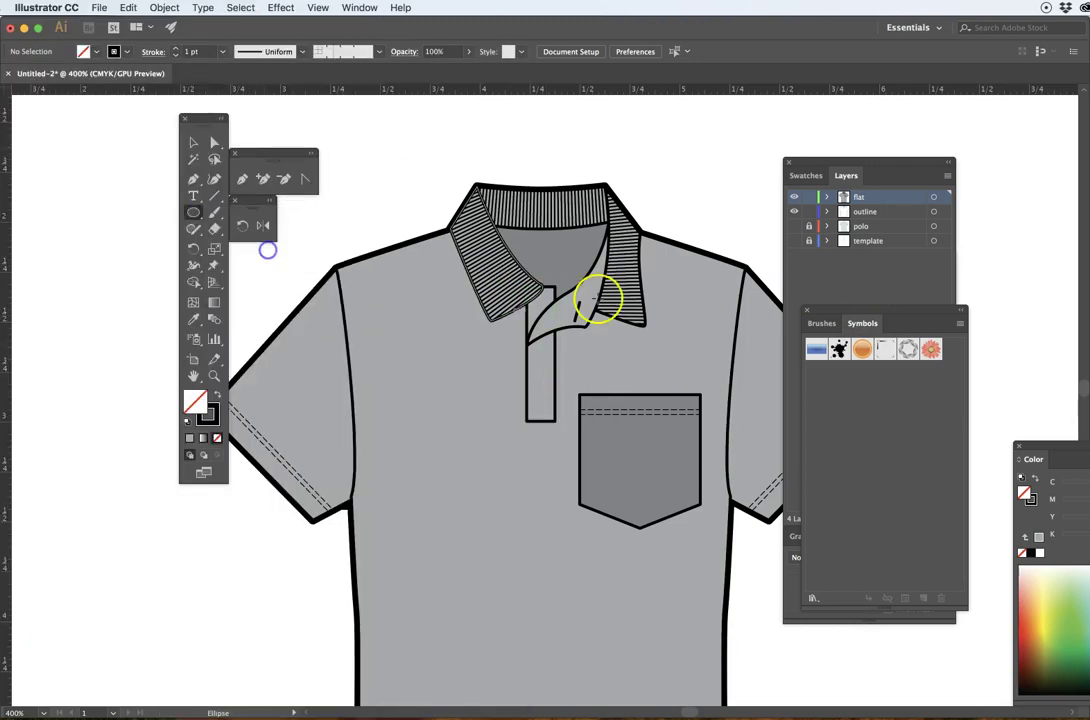
click(577, 399)
click(569, 404)
click(512, 354)
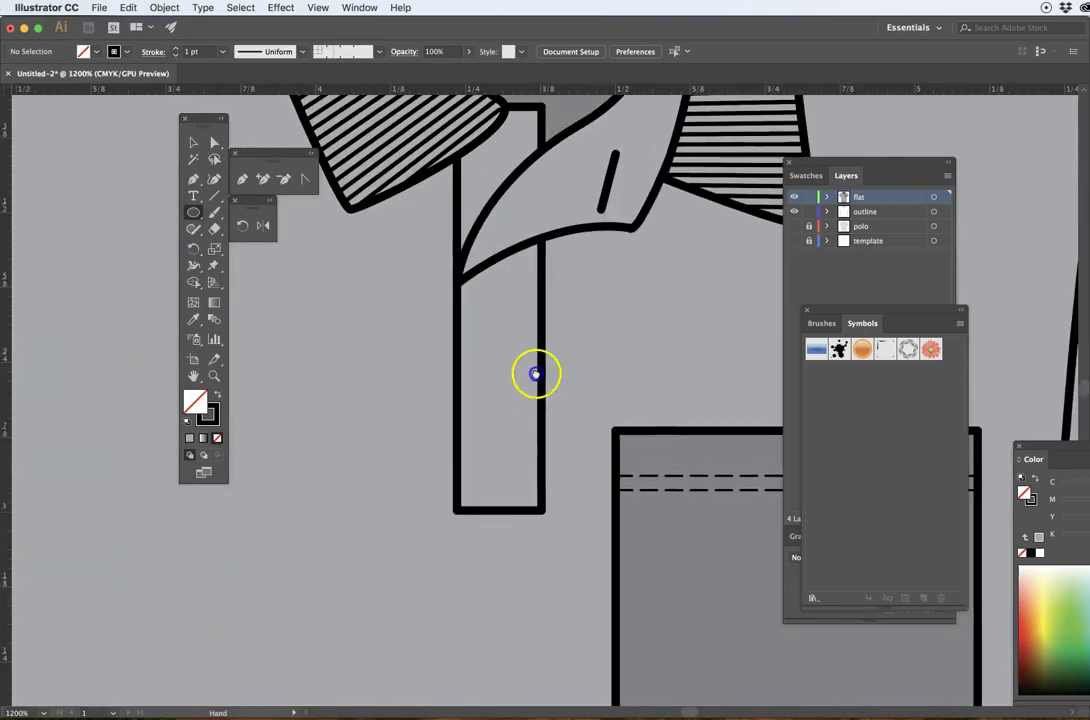
drag(512, 371, 542, 399)
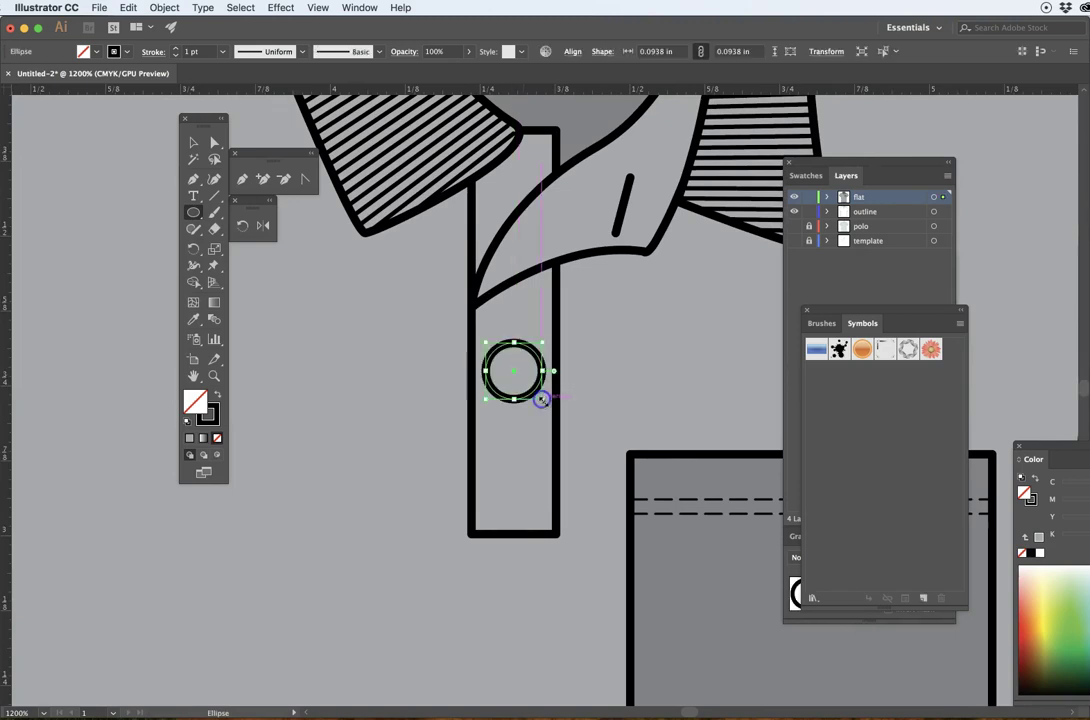
click(225, 55)
click(248, 87)
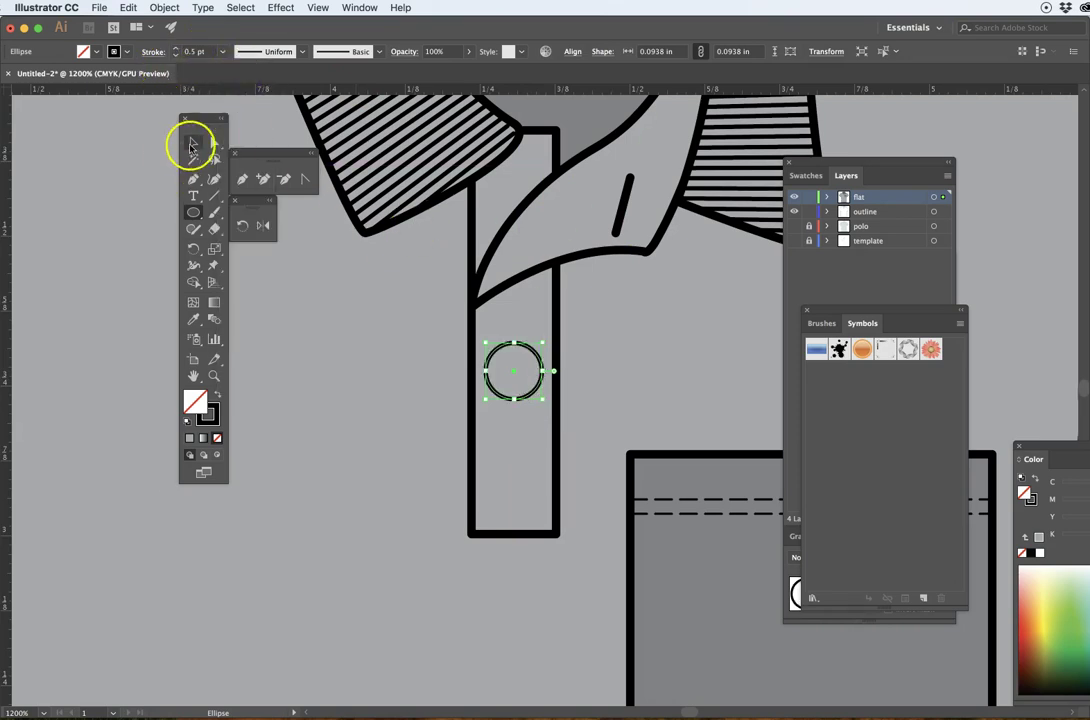
Add a smaller concentric copy of the button circle, scaled about its centre to about 0.078 in across.
click(192, 145)
click(522, 349)
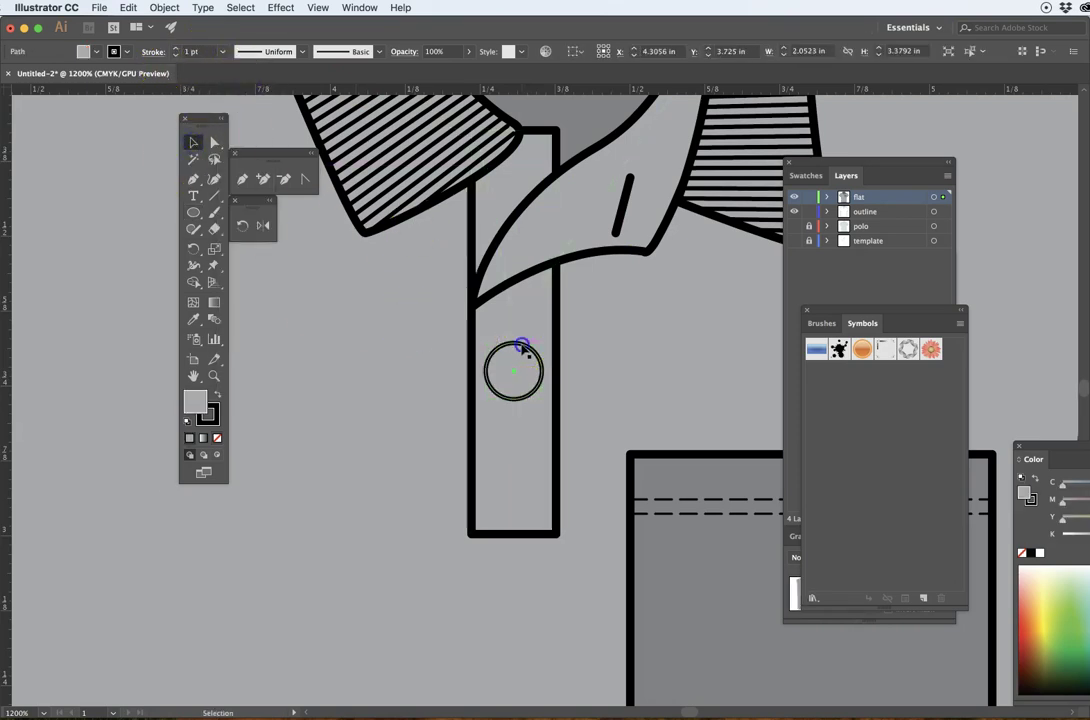
click(521, 347)
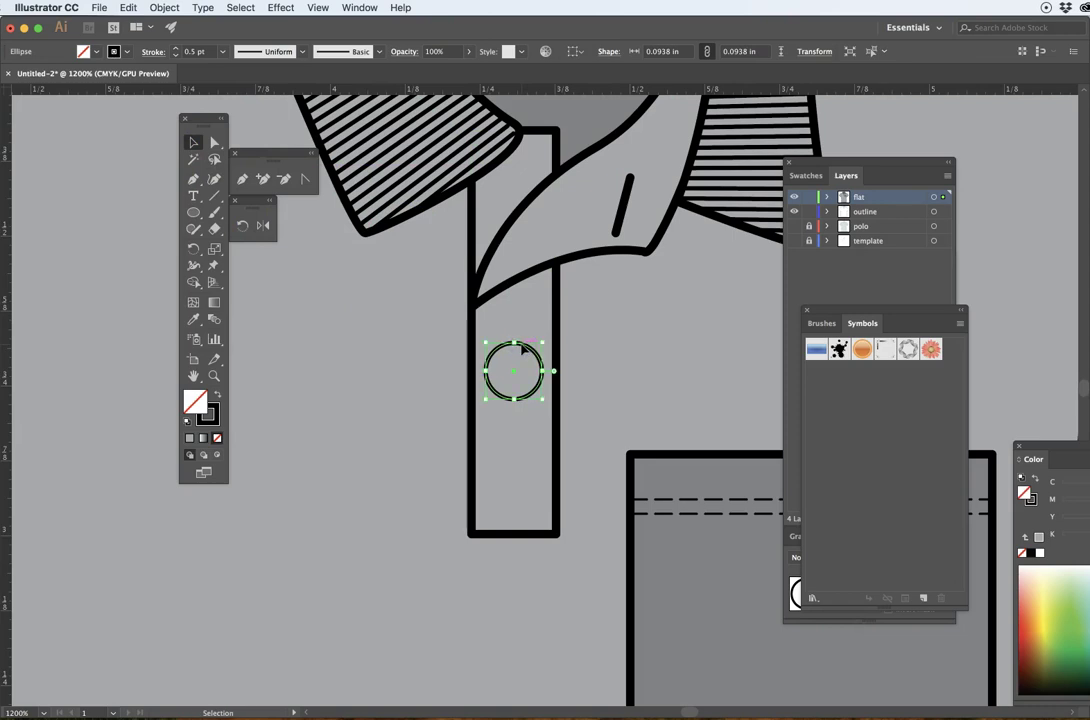
drag(544, 343, 535, 346)
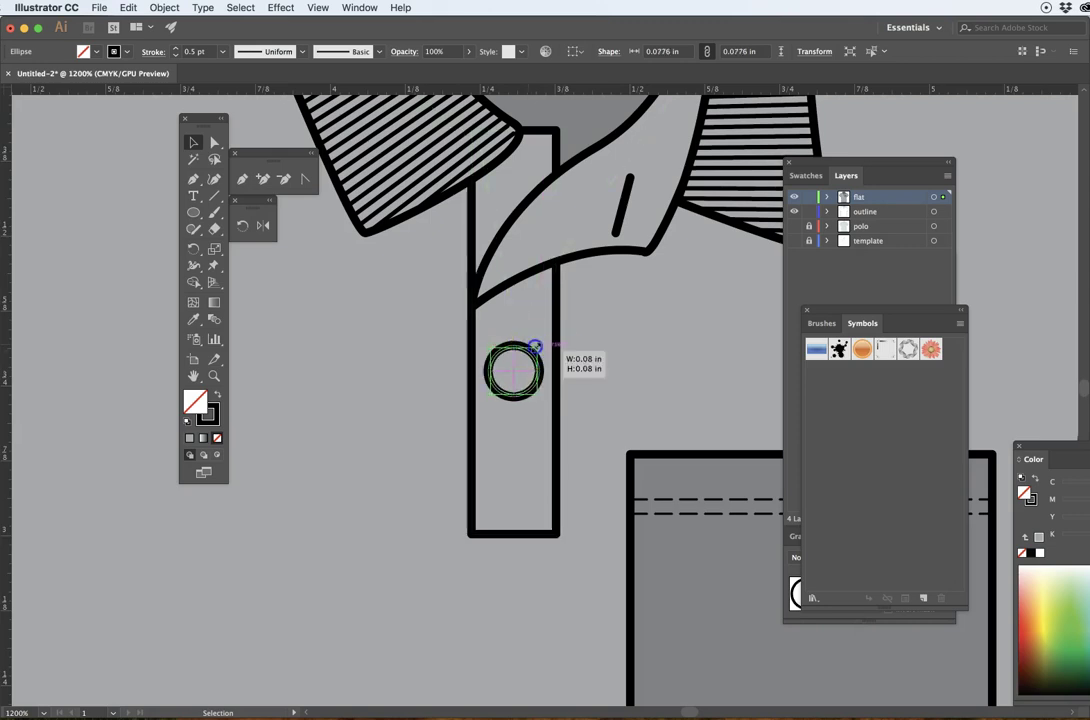
Set the stroke of both concentric button circles to 0.25 pt.
click(608, 370)
click(528, 362)
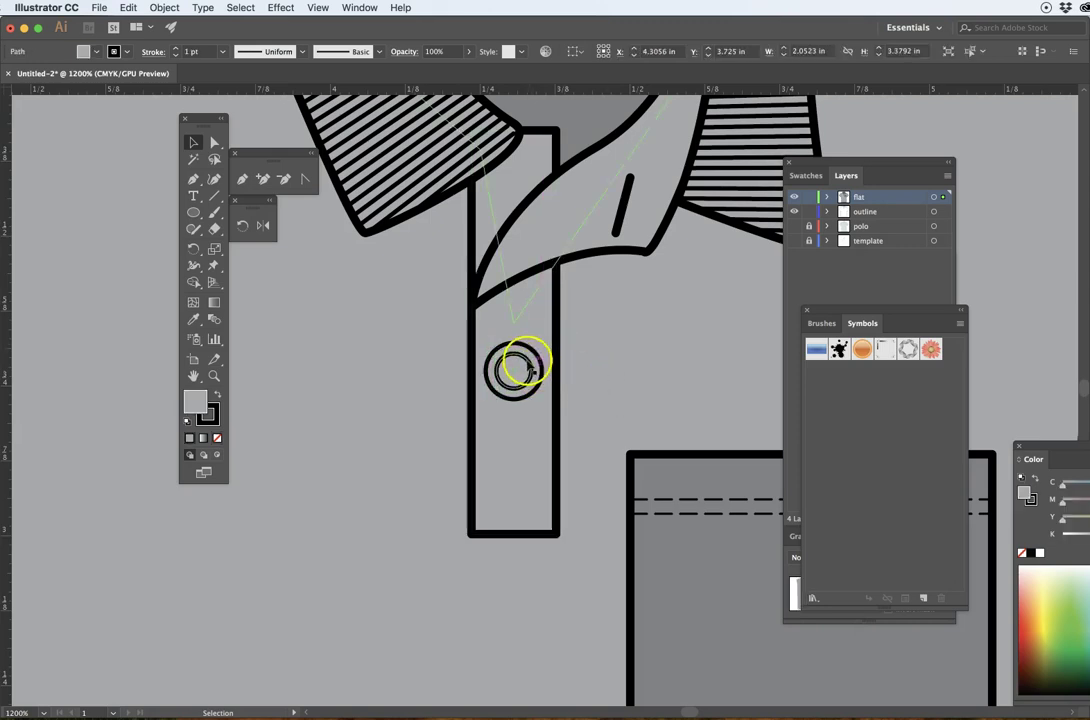
click(540, 359)
shift+click(527, 361)
click(222, 53)
click(243, 68)
Enlarge the inner button circle about its centre until it sits just inside the outer circle as a narrow rim.
click(530, 358)
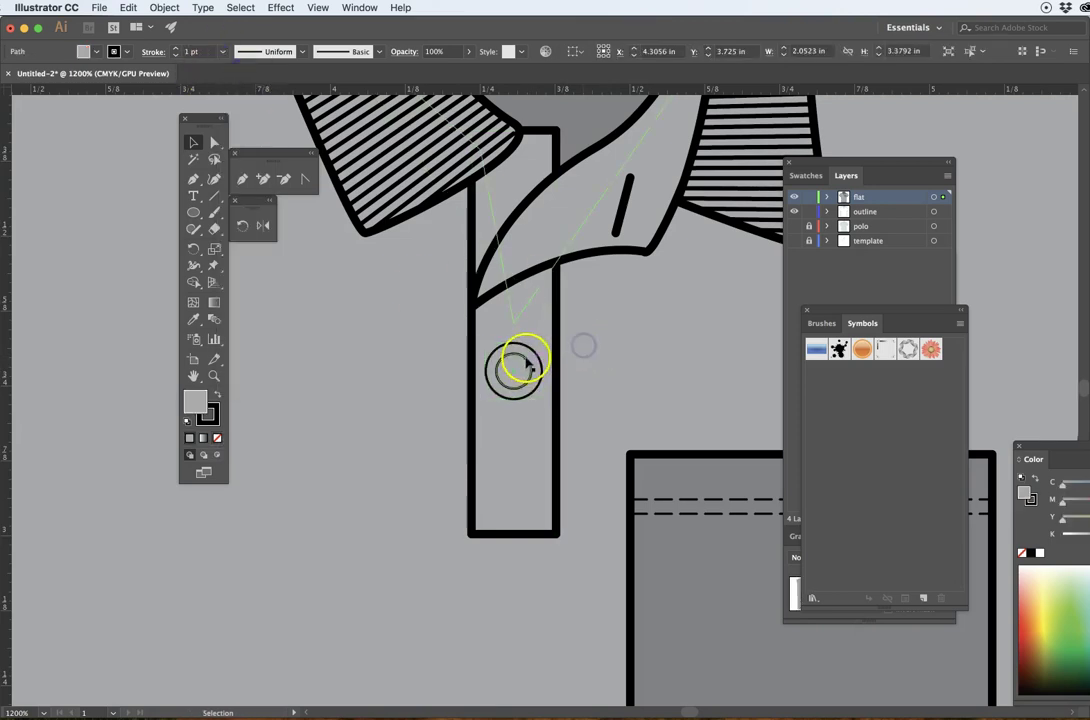
drag(530, 355, 538, 346)
click(595, 357)
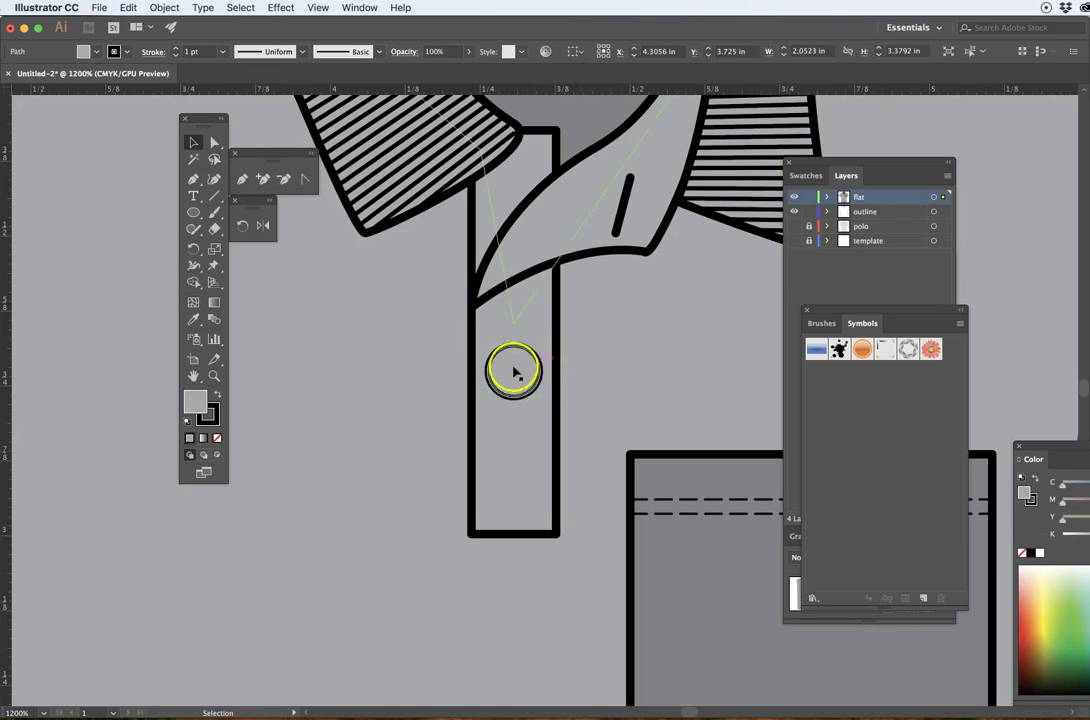
super+click(509, 426)
super+click(550, 414)
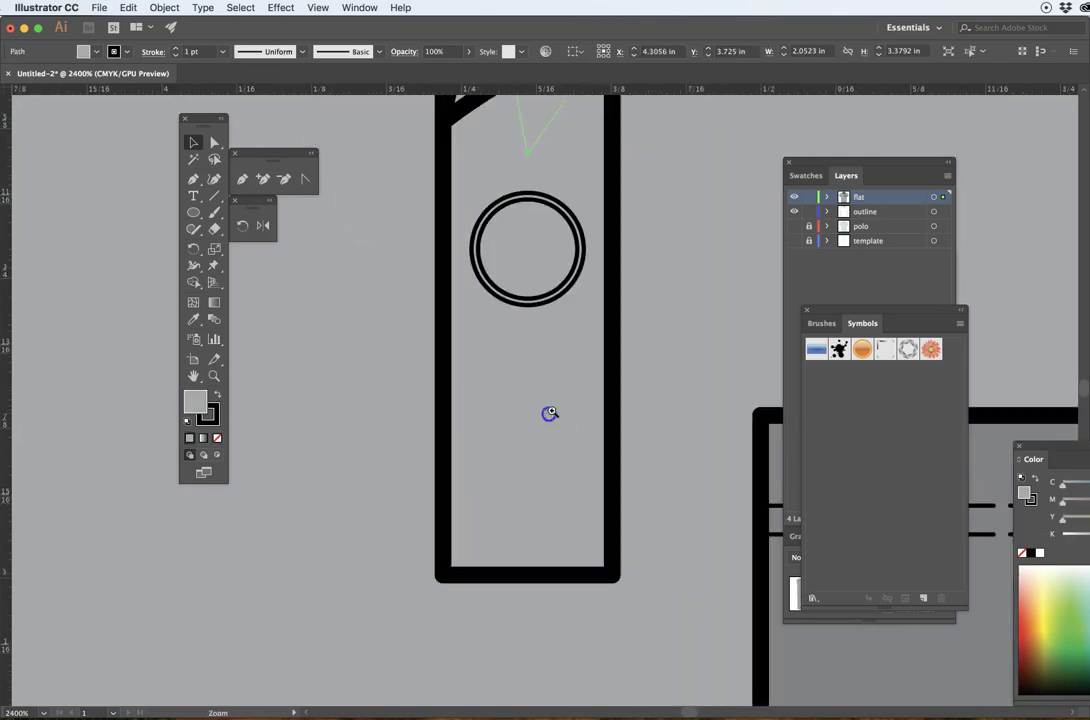
drag(528, 332, 523, 406)
click(486, 309)
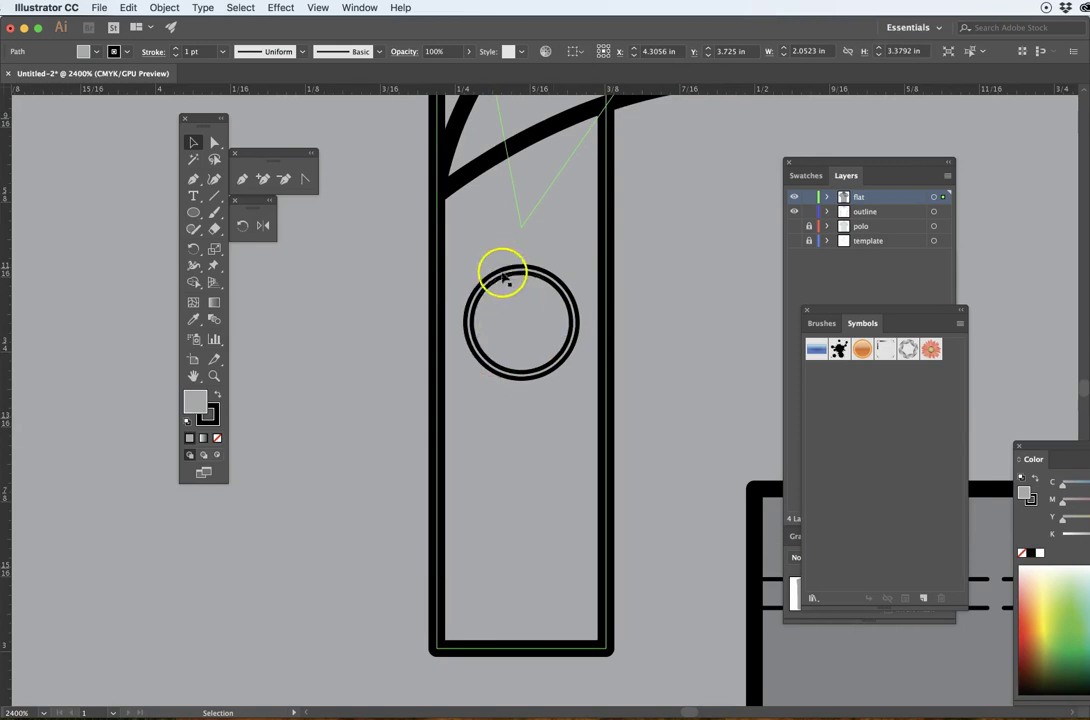
click(557, 287)
Draw a thread-hole circle about 0.013 in across left of the button's centre and set its stroke to 0.25 pt.
click(353, 224)
click(190, 212)
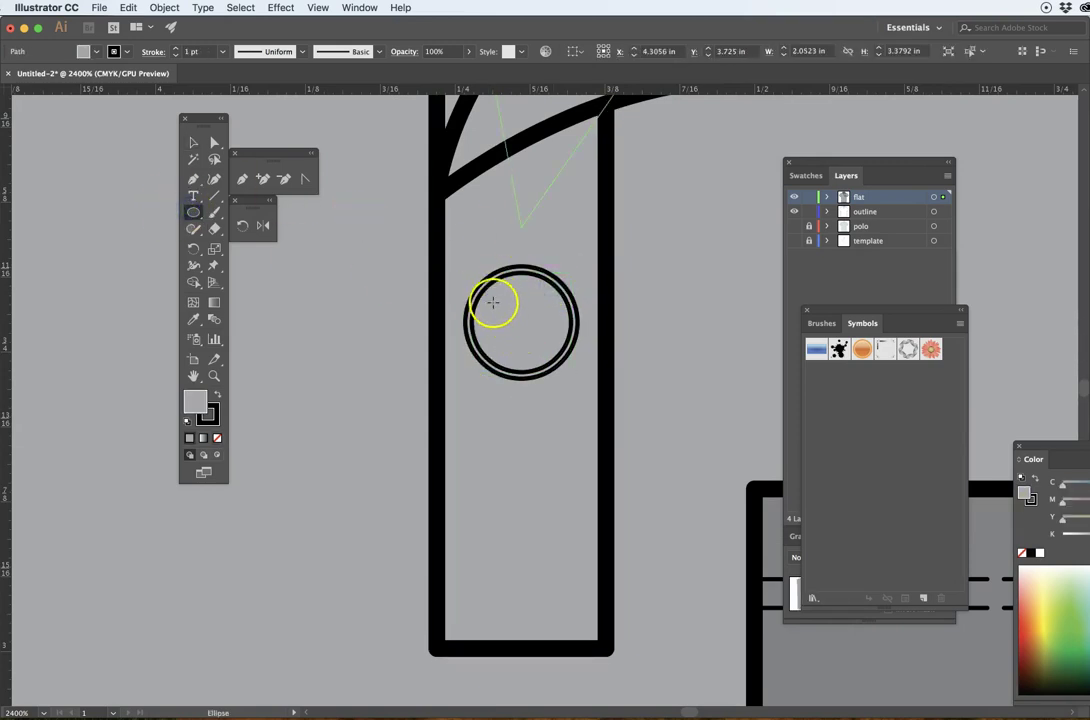
drag(497, 305, 514, 321)
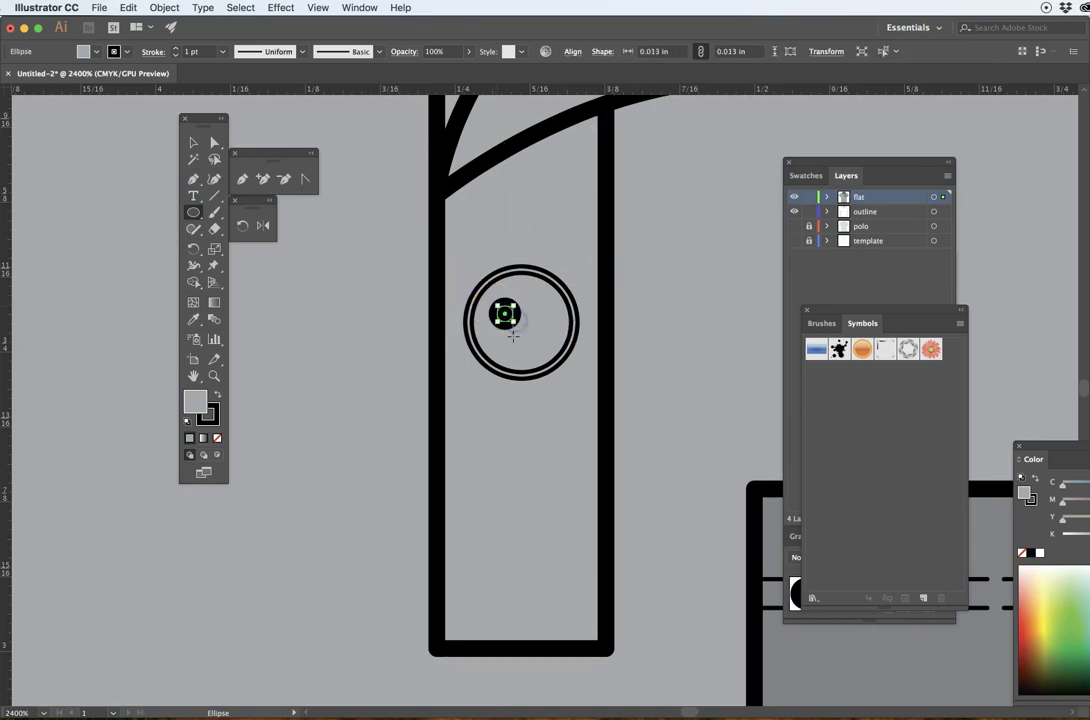
click(221, 51)
click(239, 69)
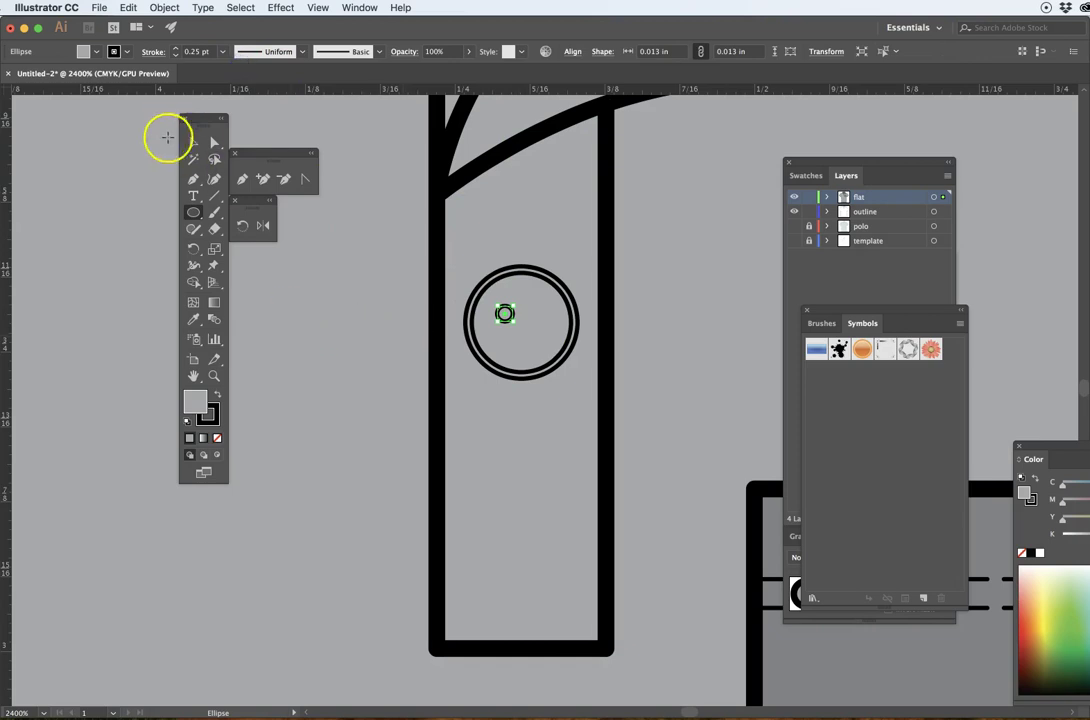
Duplicate the thread hole across and down to form a two-by-two set of four holes inside the button.
click(193, 142)
click(506, 315)
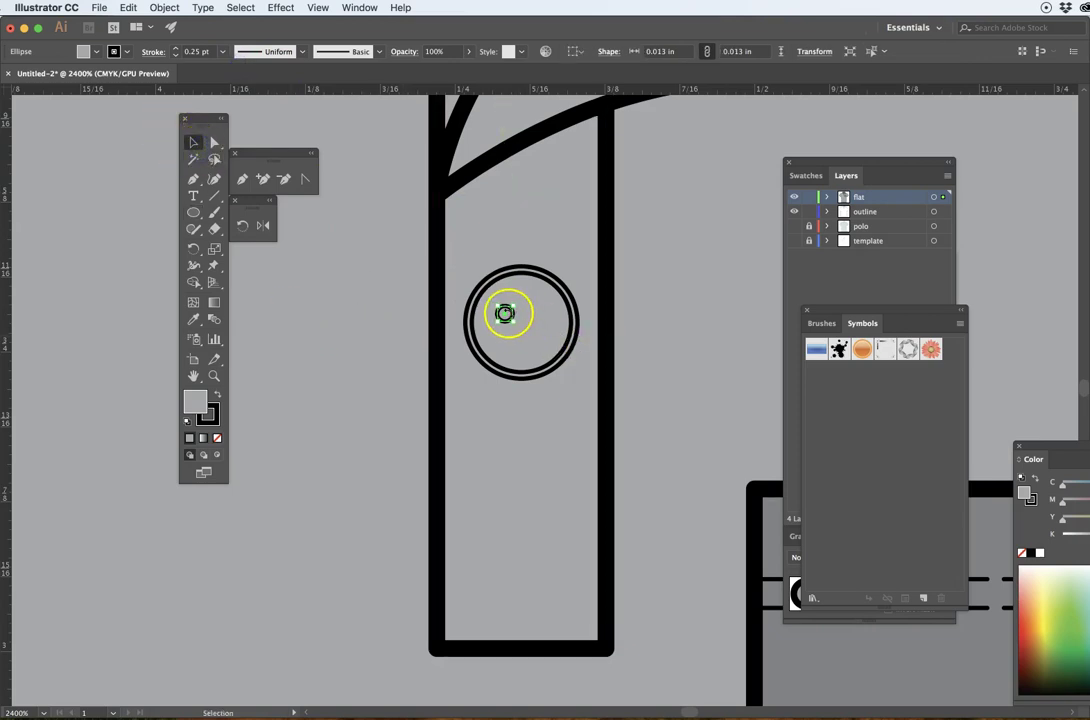
key(super+equal)
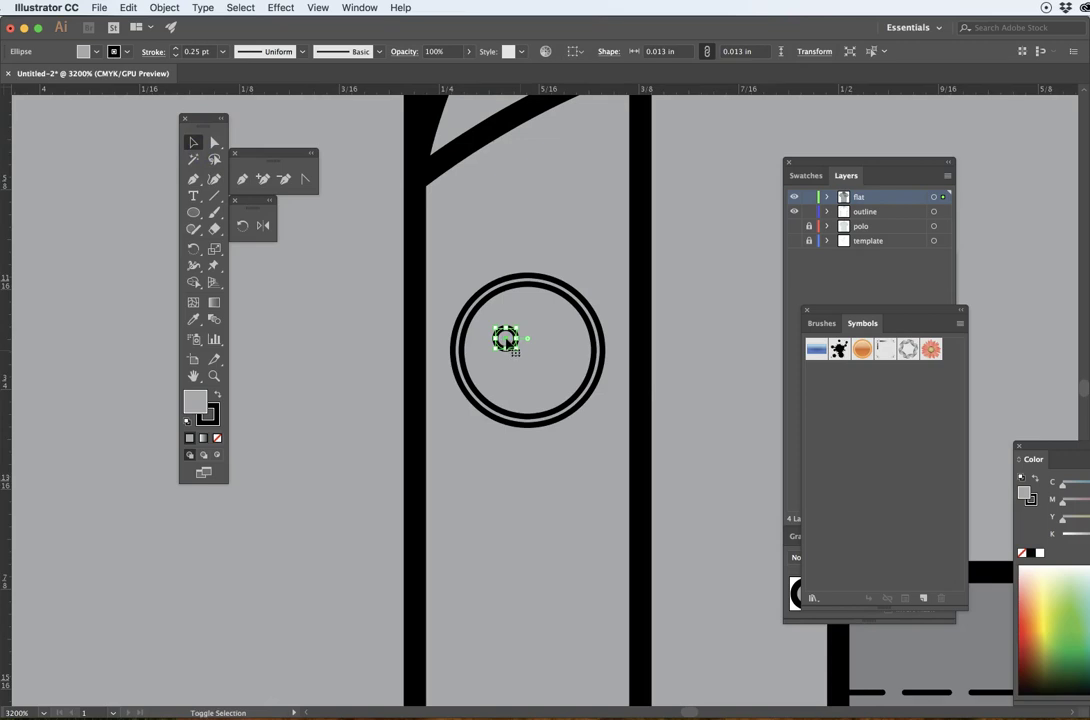
drag(524, 343, 543, 372)
shift+click(508, 341)
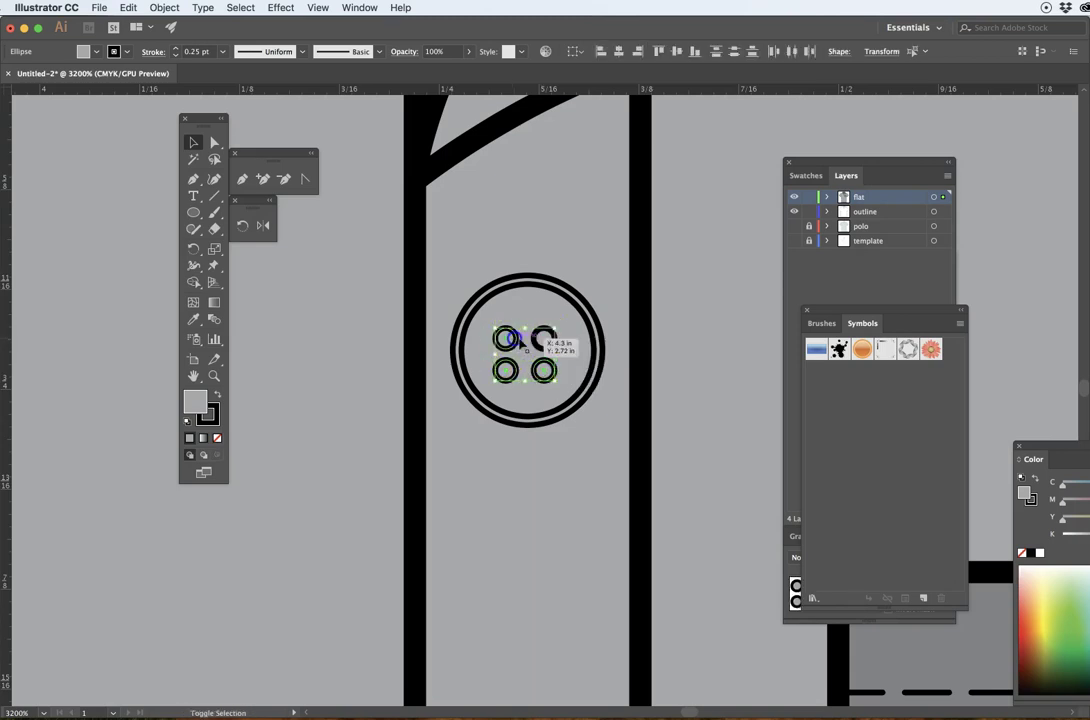
click(562, 359)
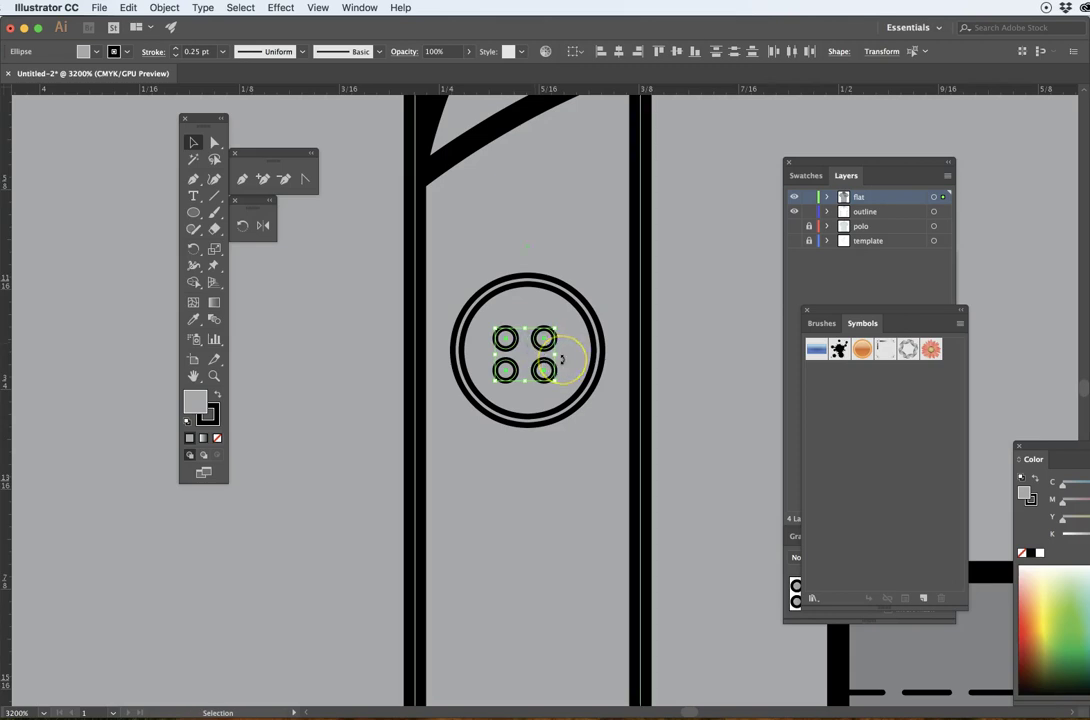
click(541, 348)
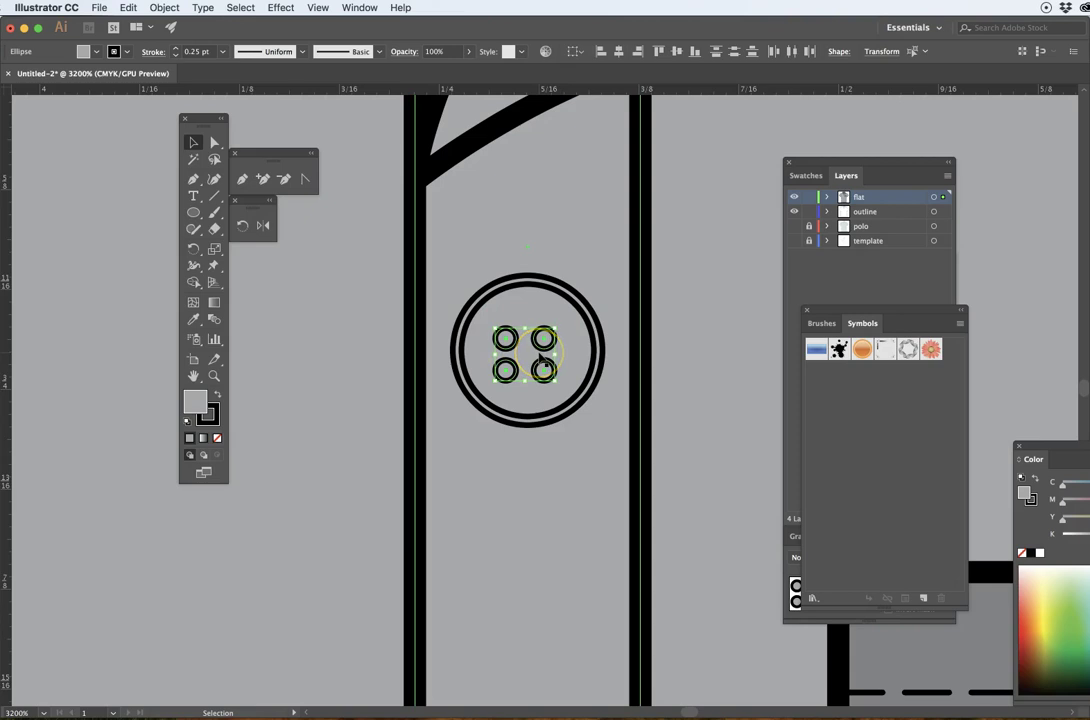
Group the four thread holes, test the group by moving it, and undo that move.
click(166, 8)
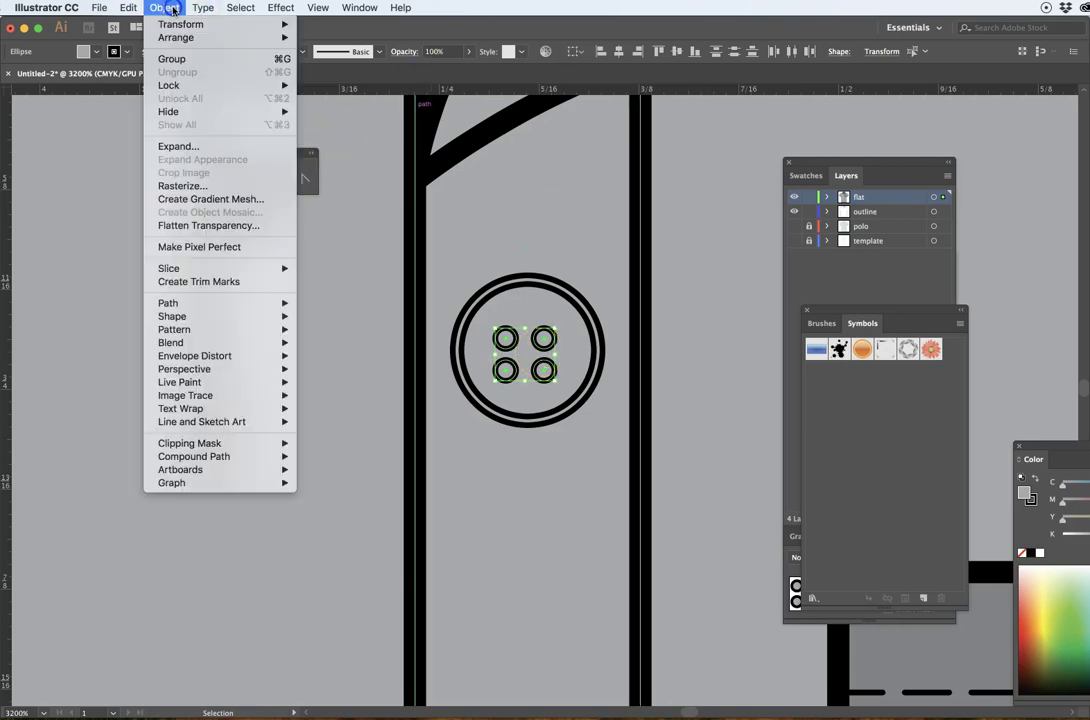
click(186, 59)
click(625, 246)
click(547, 333)
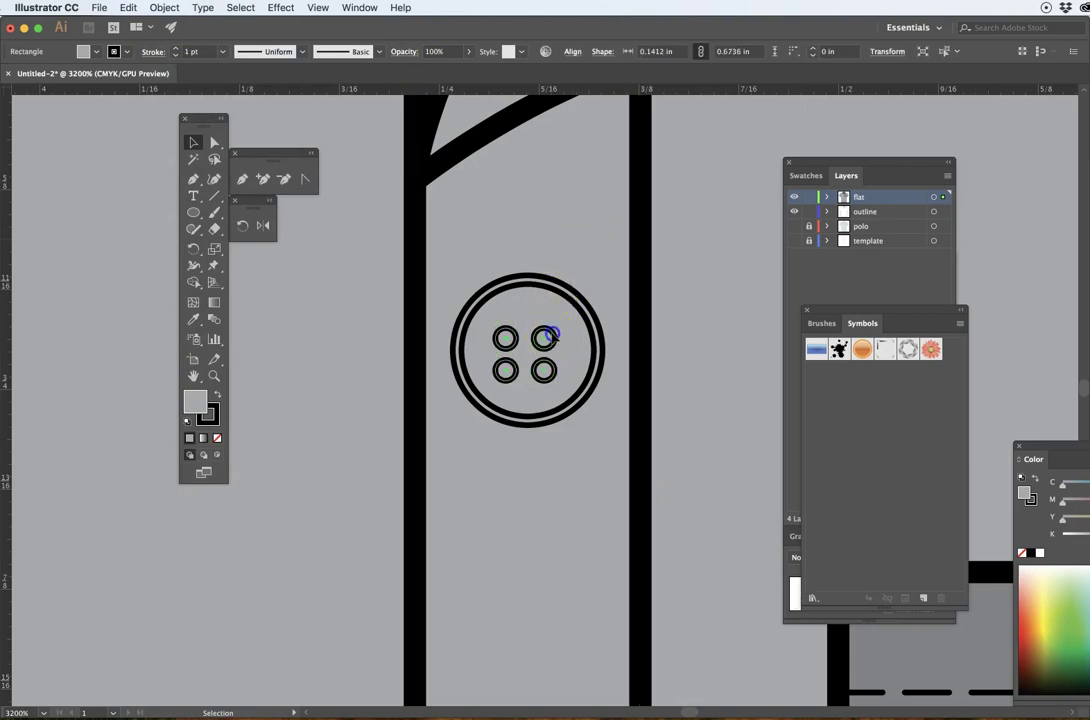
drag(551, 335, 566, 244)
key(ctrl+z)
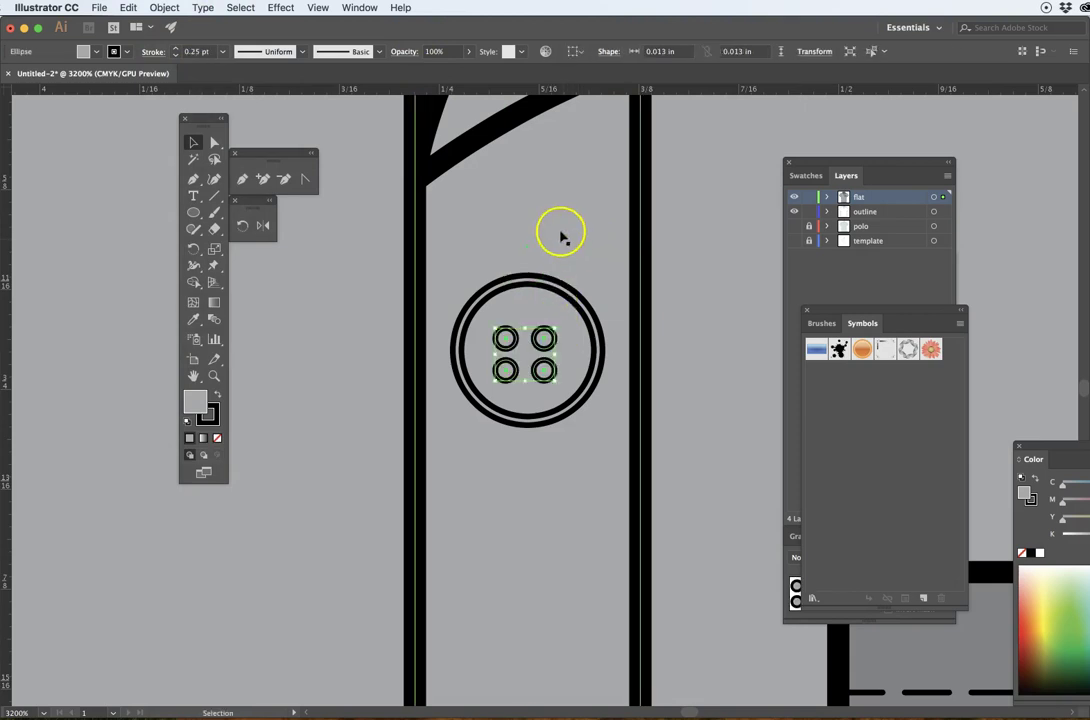
Centre the hole group and the button circles on each other horizontally and vertically, and group them as one button.
shift+click(548, 290)
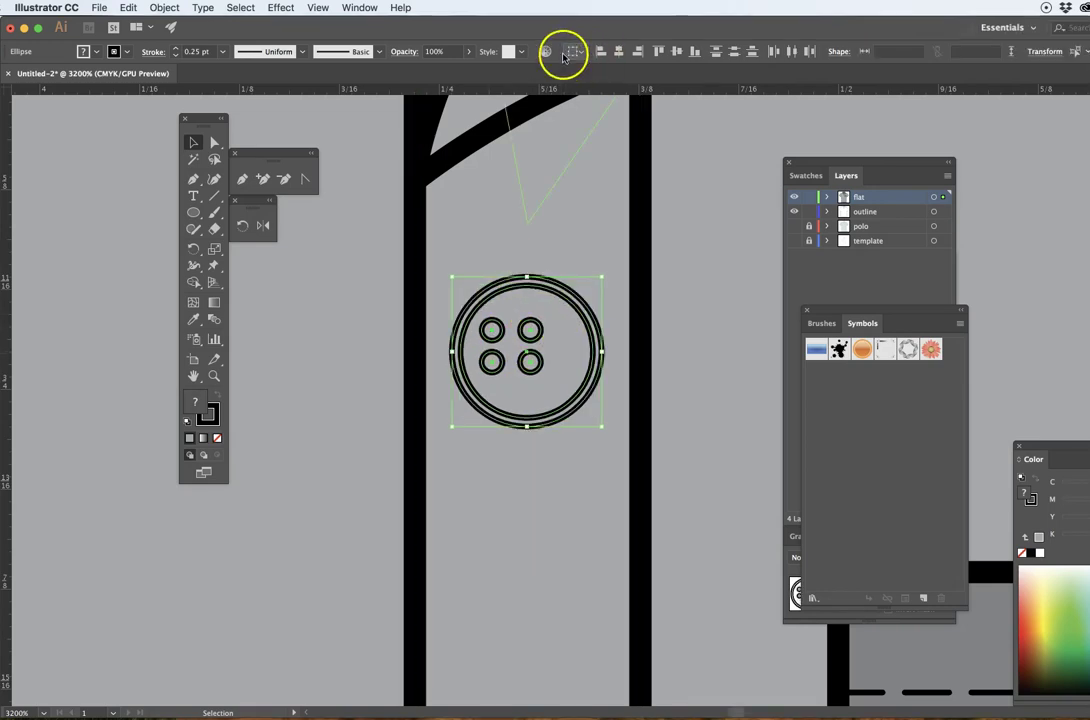
click(619, 54)
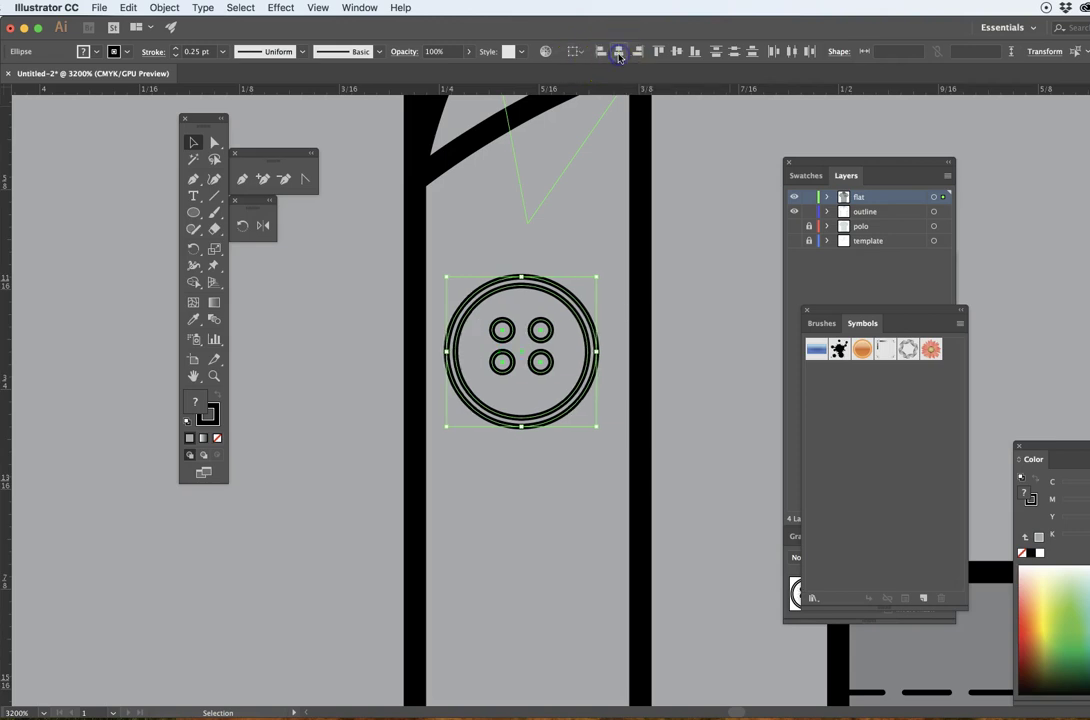
click(675, 53)
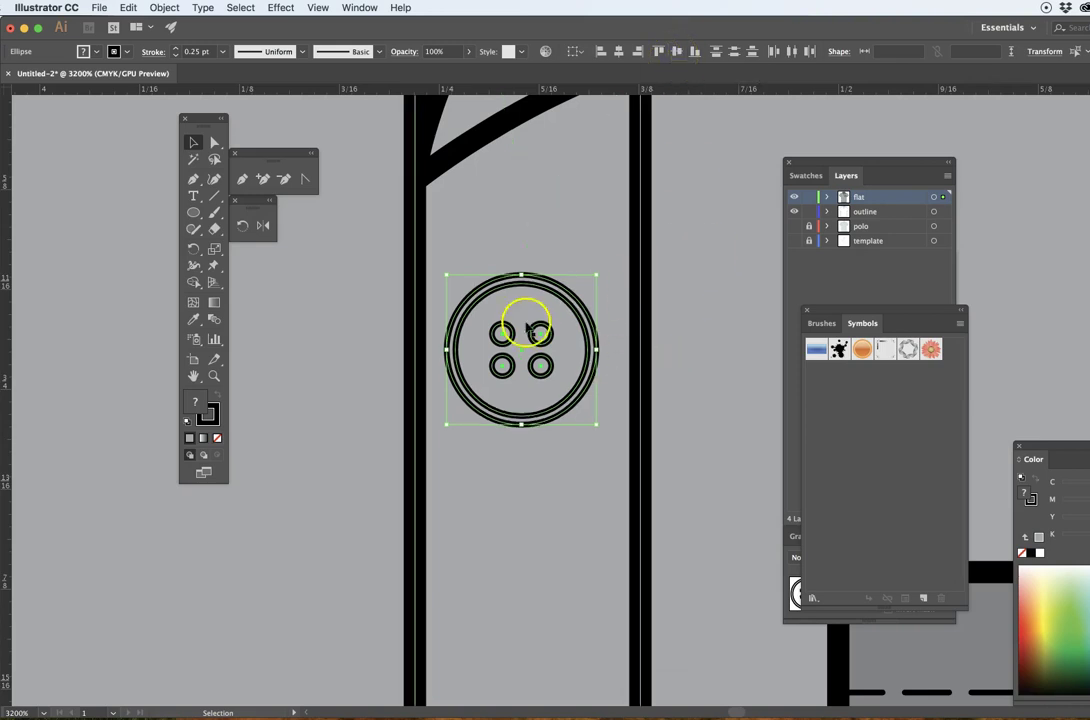
click(164, 7)
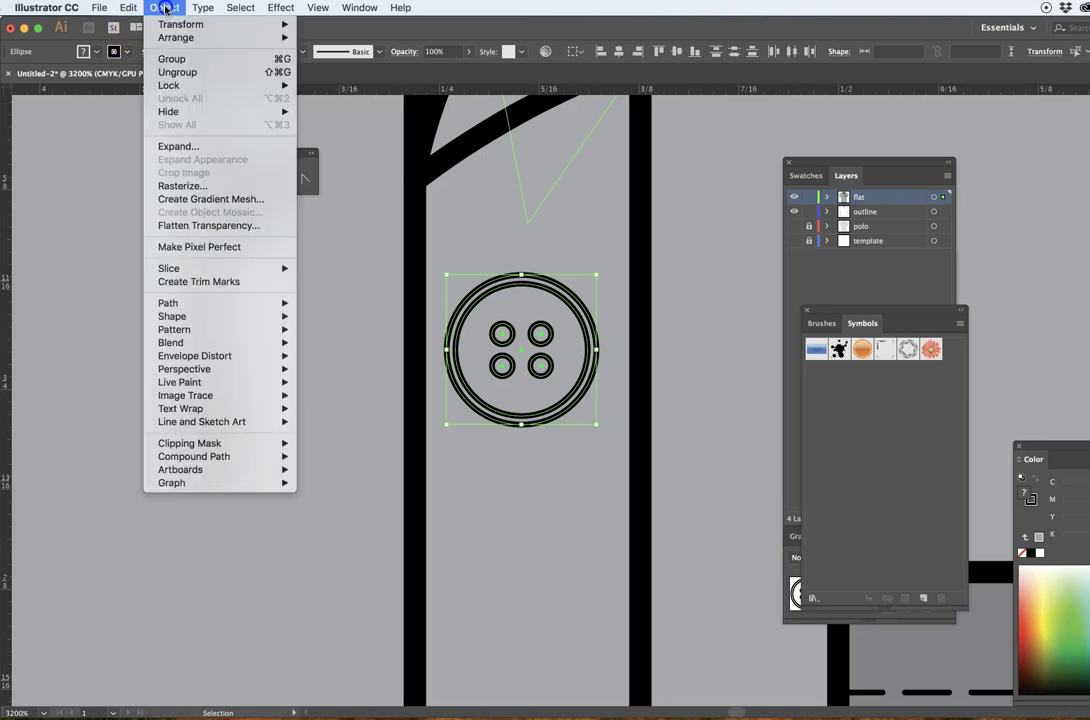
click(180, 57)
click(694, 282)
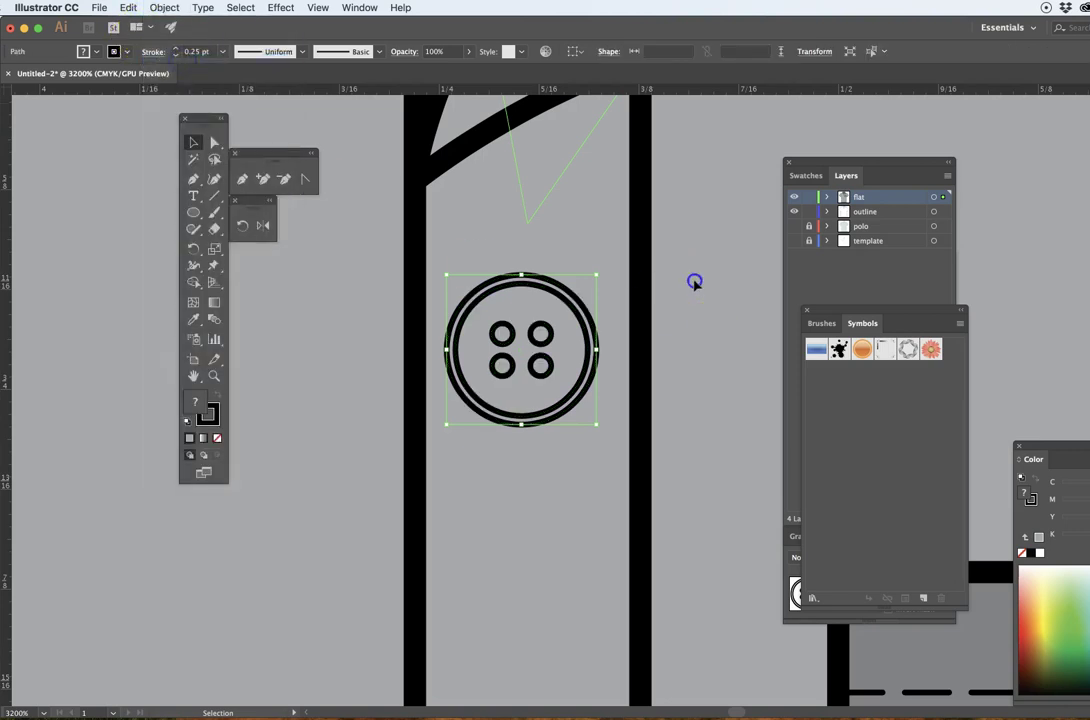
Add the grouped placket button to the document's symbols as a new symbol.
alt+super+click(518, 360)
alt+super+click(535, 360)
alt+super+click(543, 360)
alt+super+click(559, 360)
alt+super+click(649, 362)
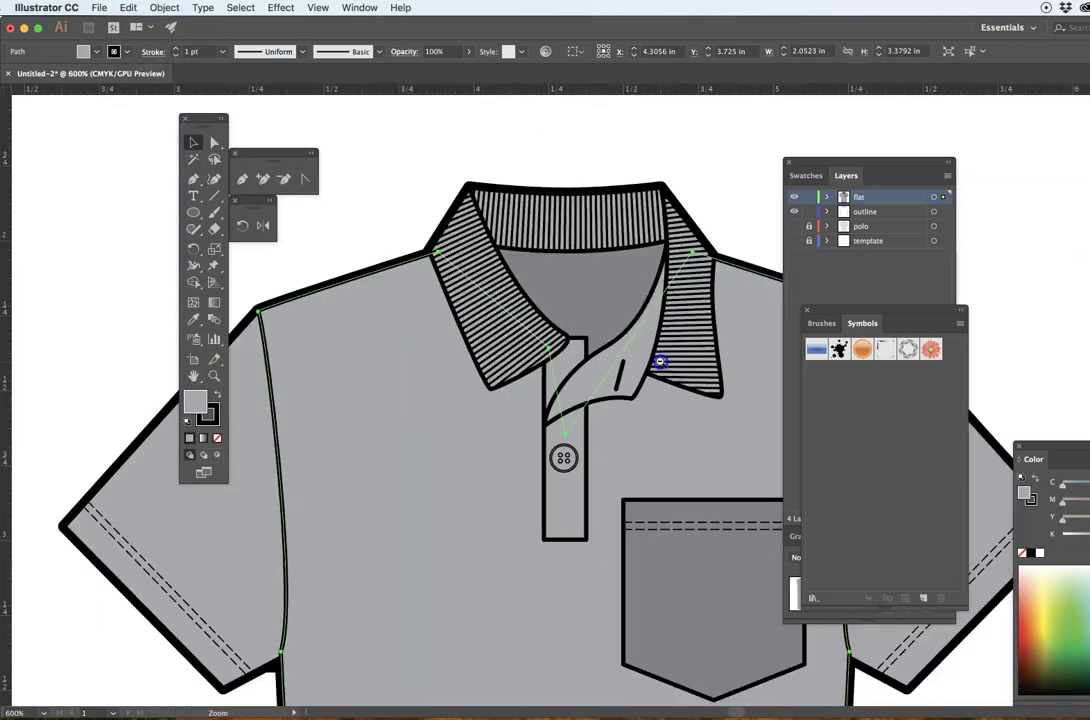
alt+super+click(506, 450)
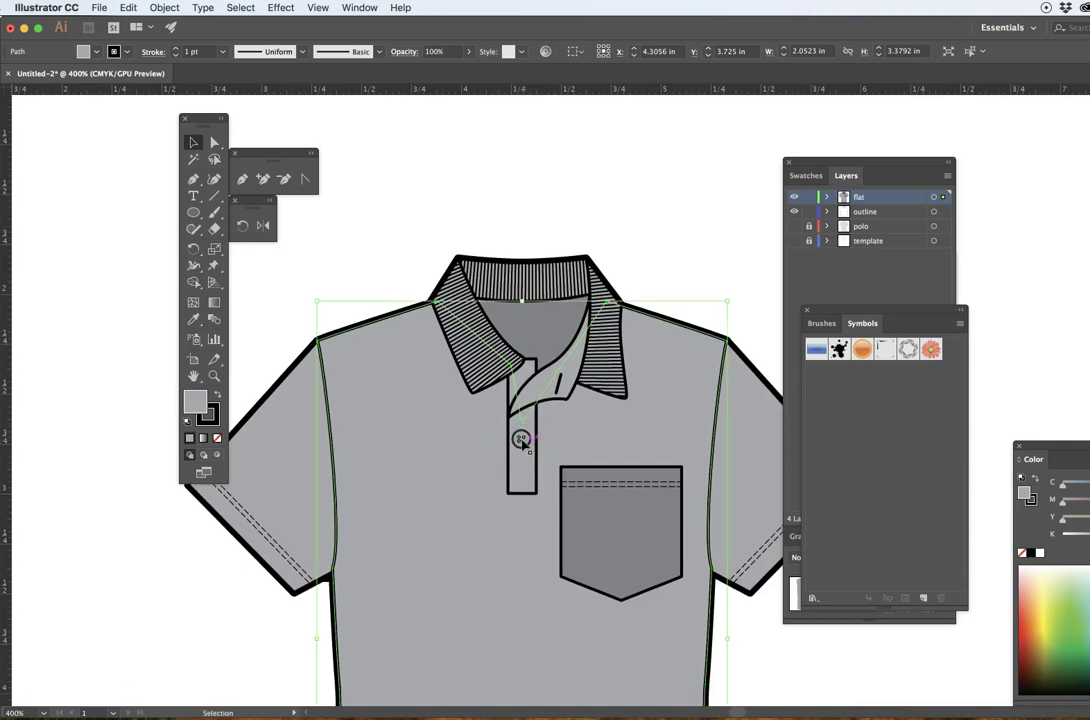
click(686, 250)
click(522, 441)
click(584, 450)
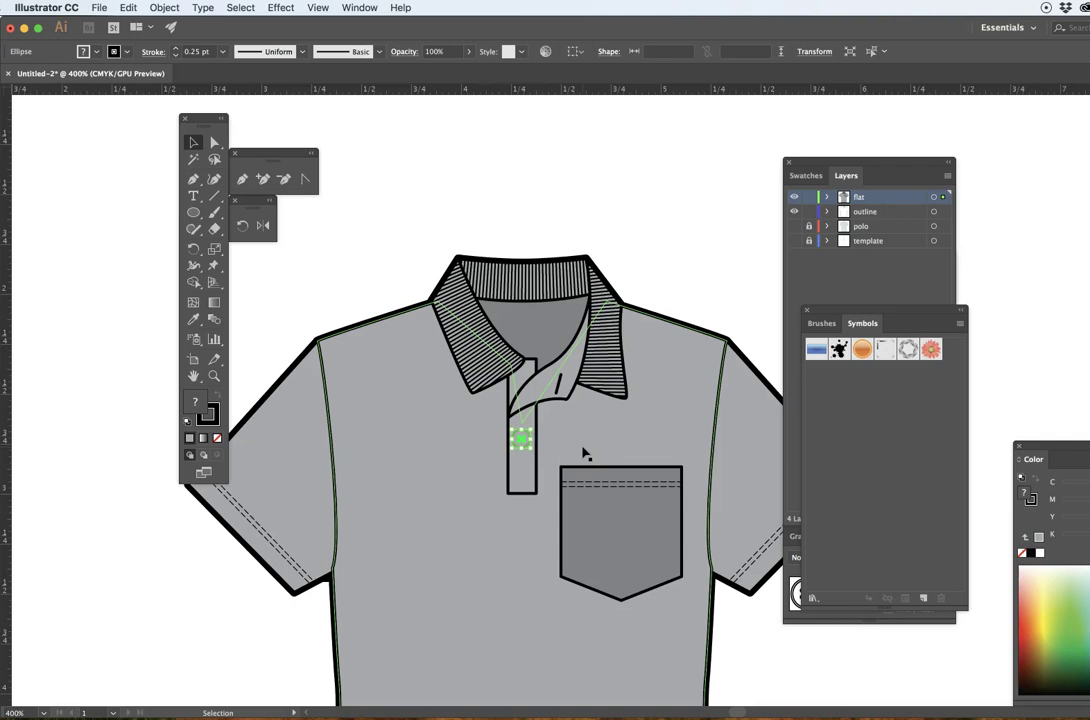
click(730, 345)
click(742, 287)
click(511, 433)
click(525, 440)
drag(518, 440, 880, 395)
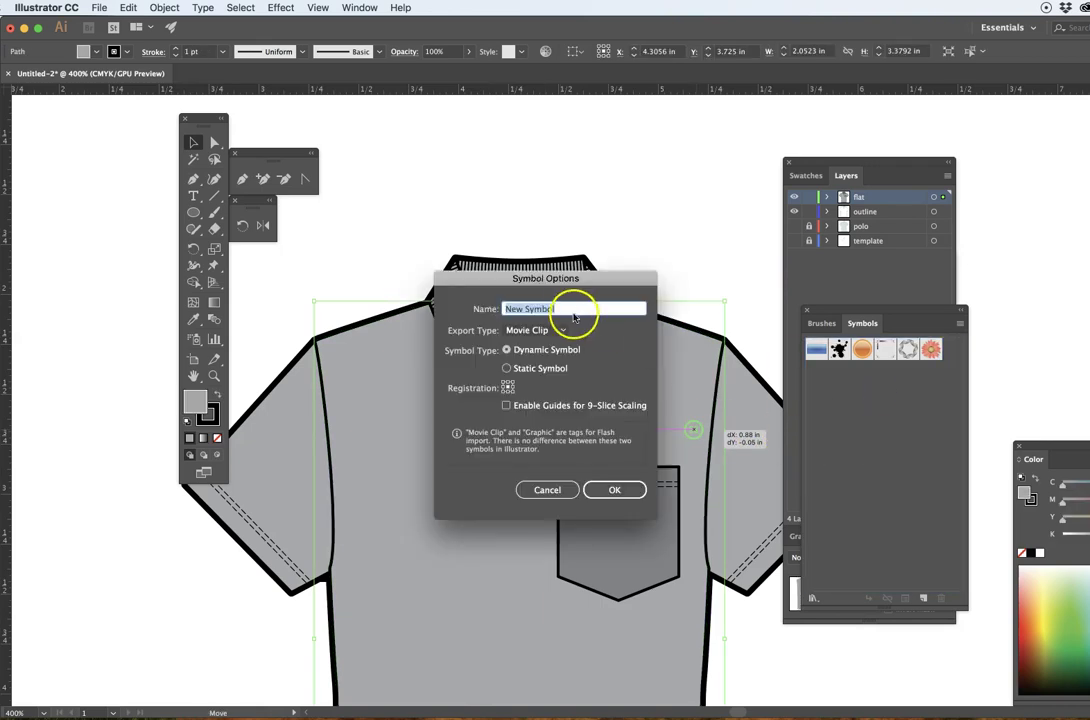
Set the new symbol's export type to Graphic, name it Button 01, and create it.
click(535, 330)
click(525, 357)
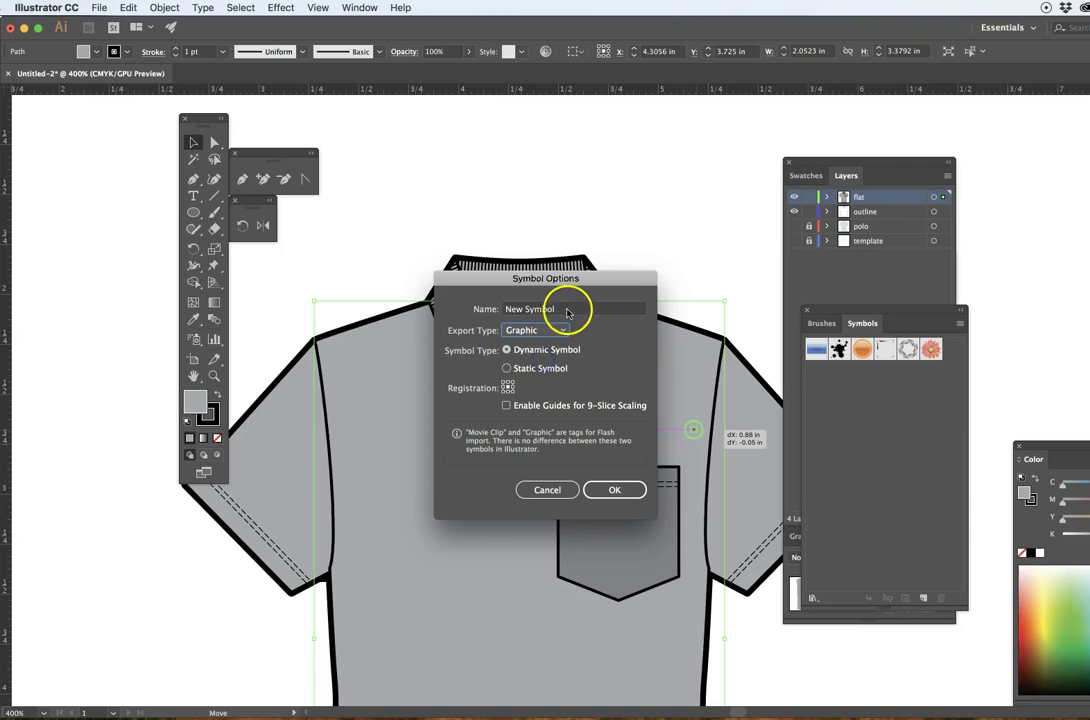
click(567, 313)
text(Butto)
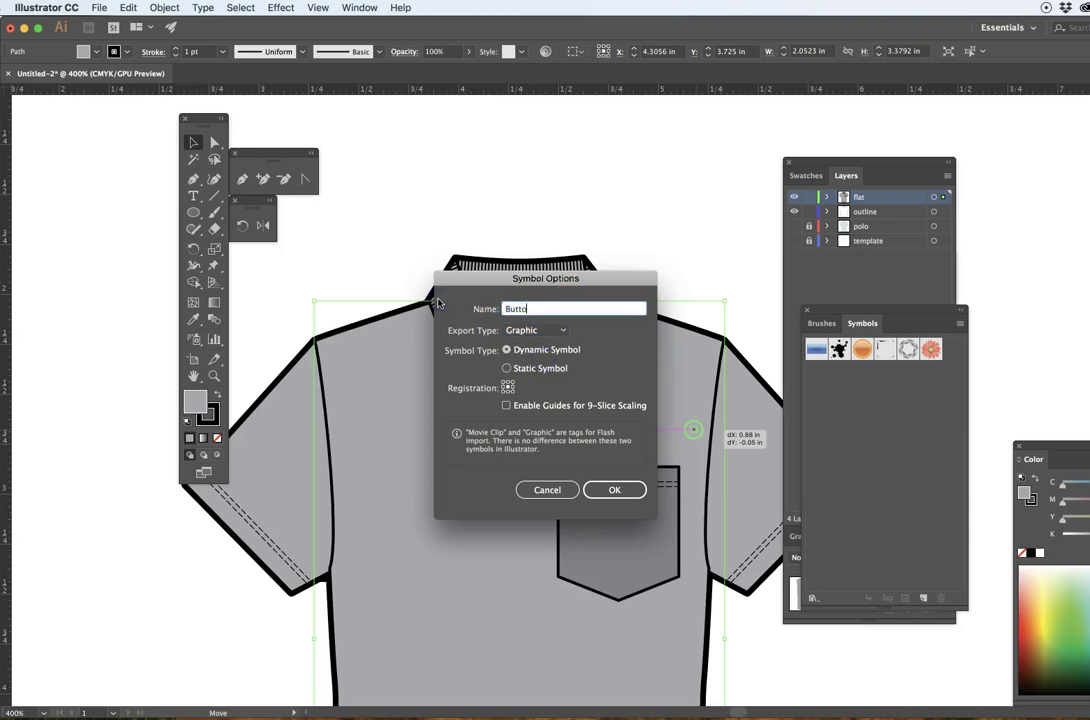
text(n 01)
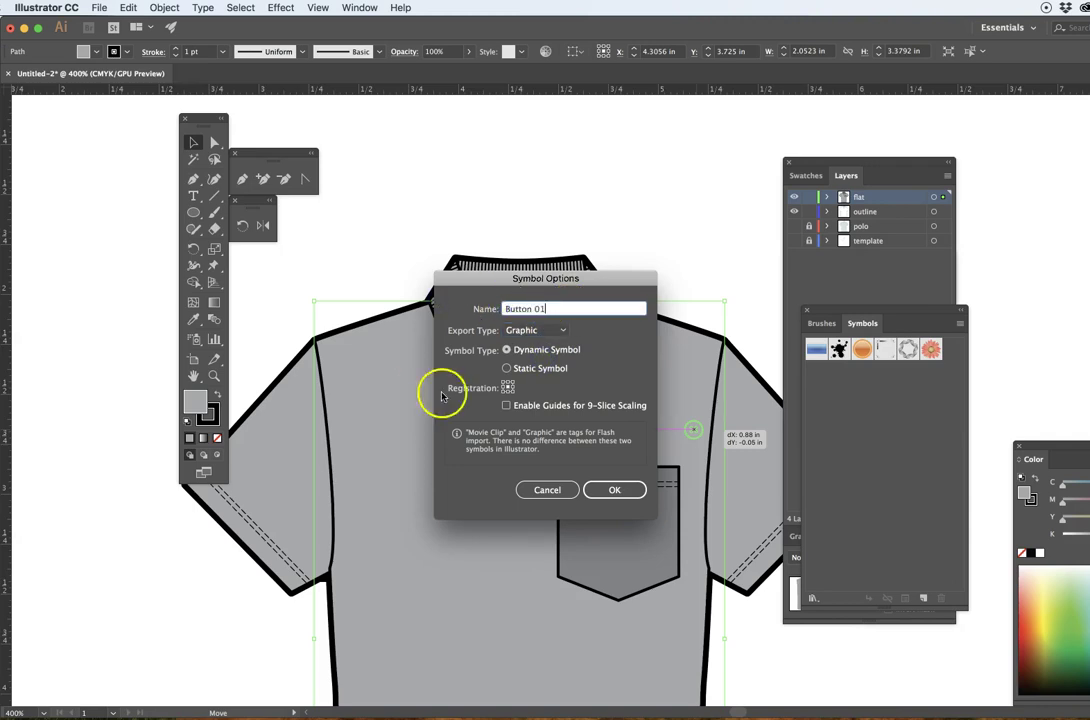
click(616, 490)
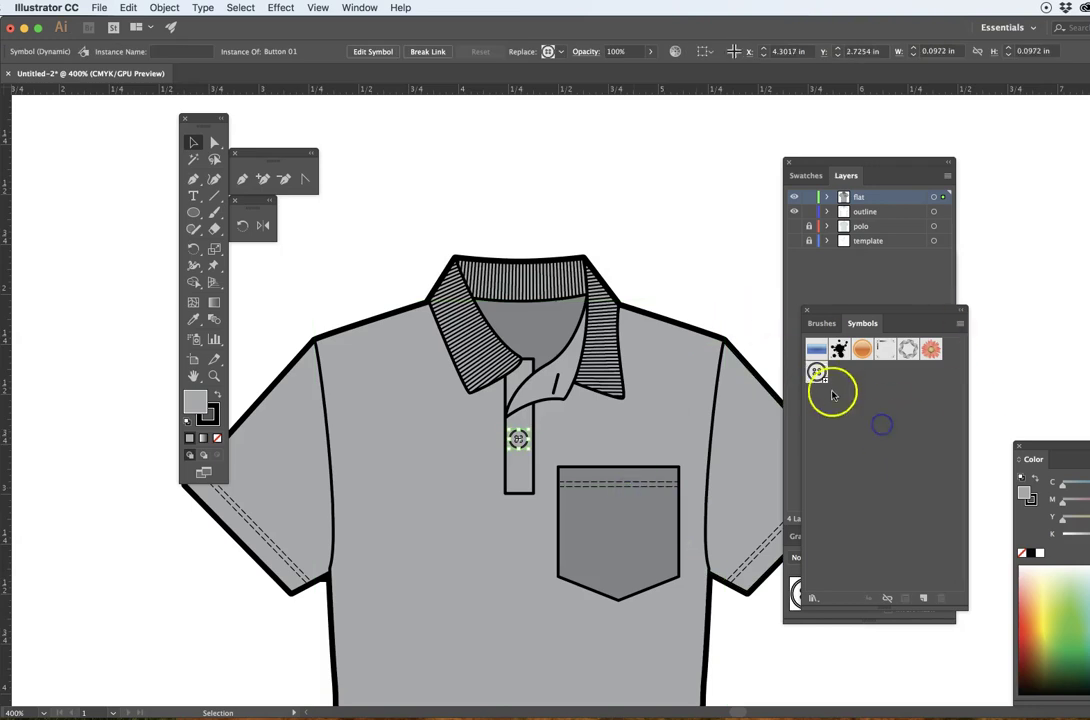
click(709, 281)
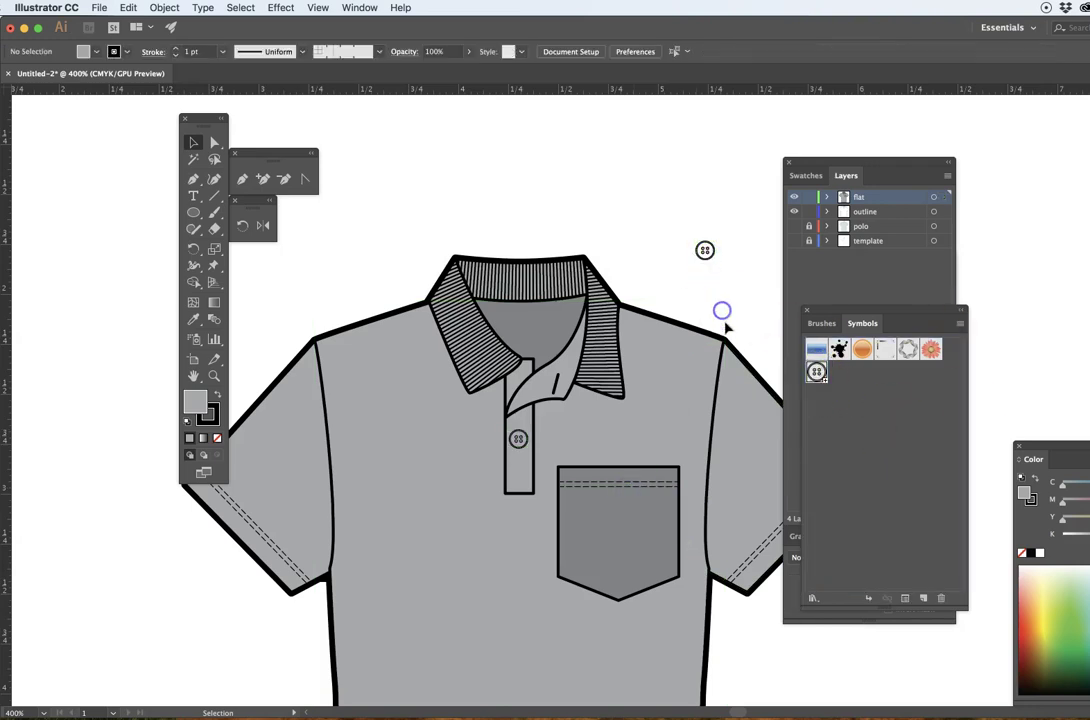
key(super+z)
click(676, 213)
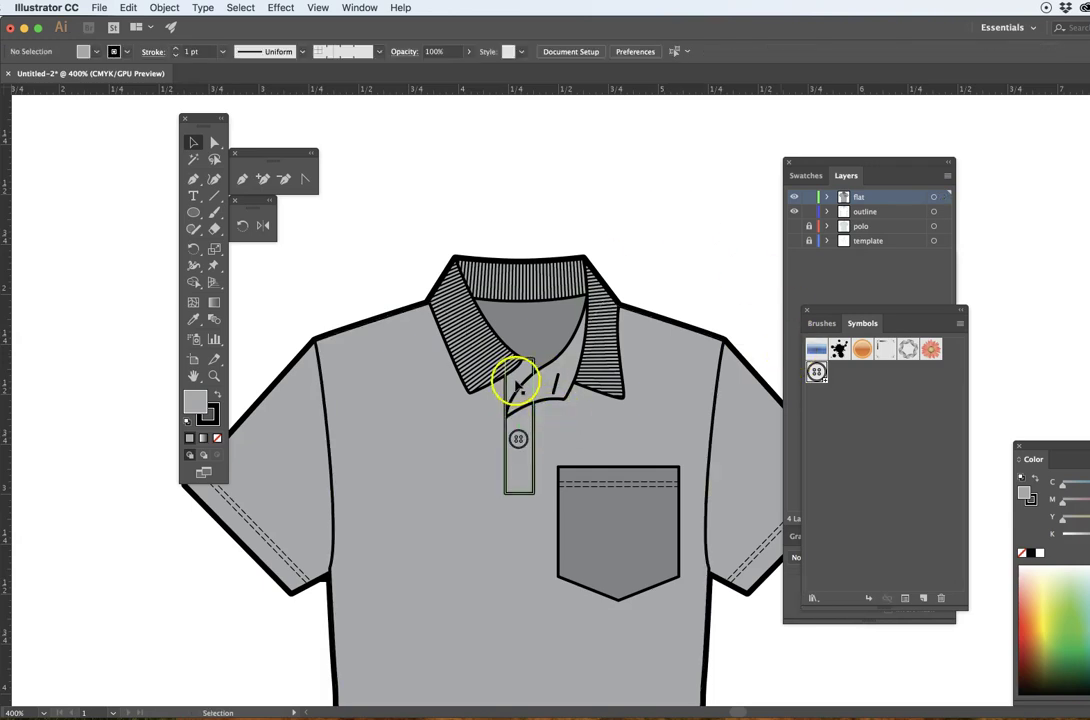
Place an instance of the Button 01 symbol on the upper placket beside the collar, directly above the first button.
drag(815, 382, 518, 376)
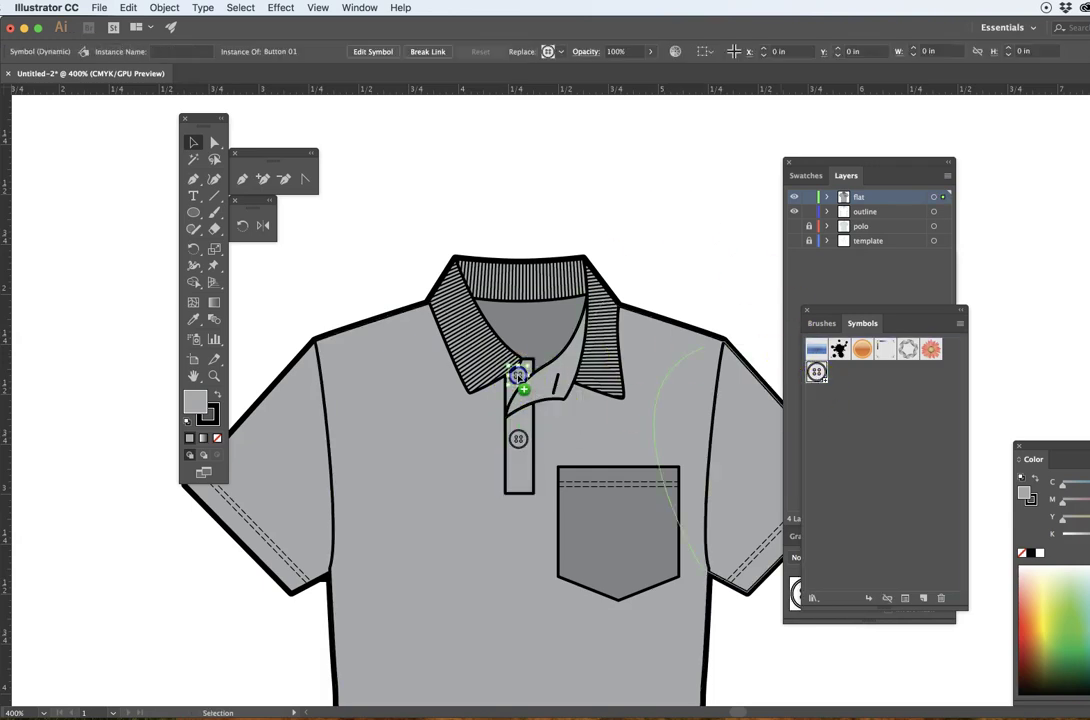
click(660, 260)
key(super+space)
super+click(514, 460)
super+click(550, 389)
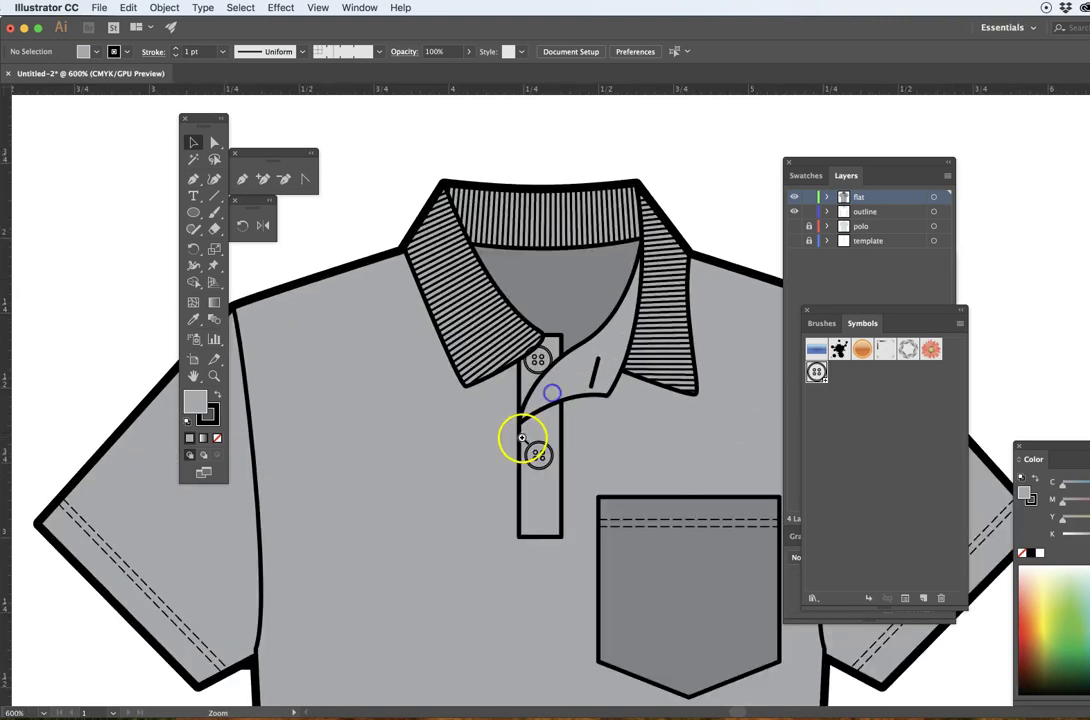
super+click(522, 438)
click(605, 305)
shift+click(628, 418)
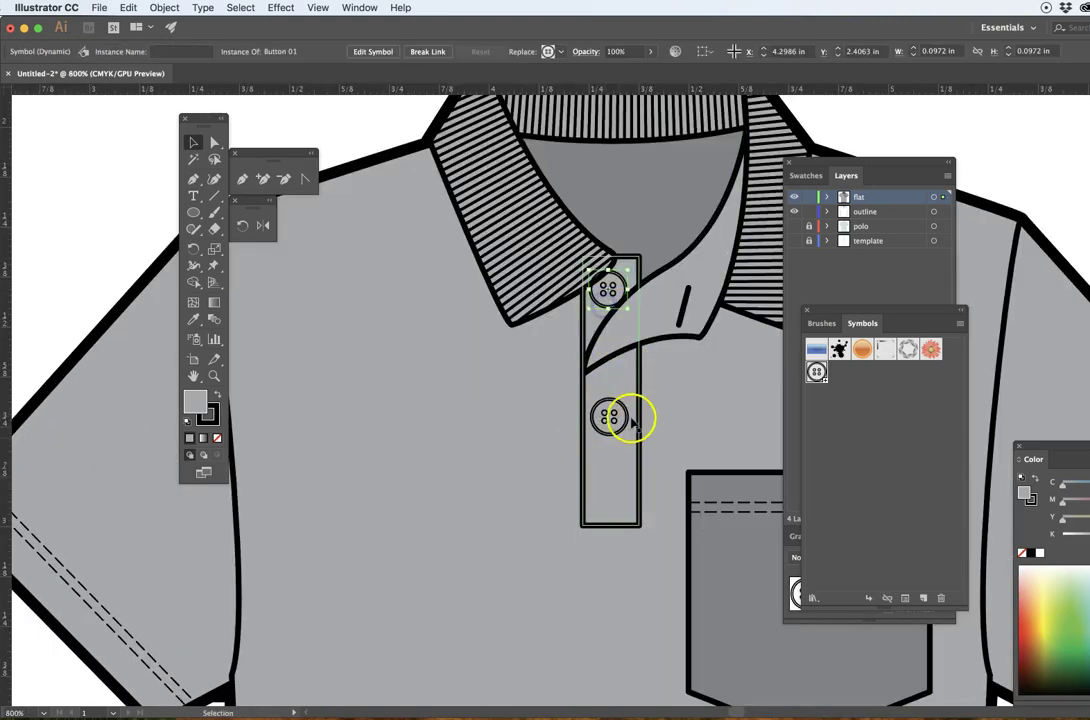
click(864, 114)
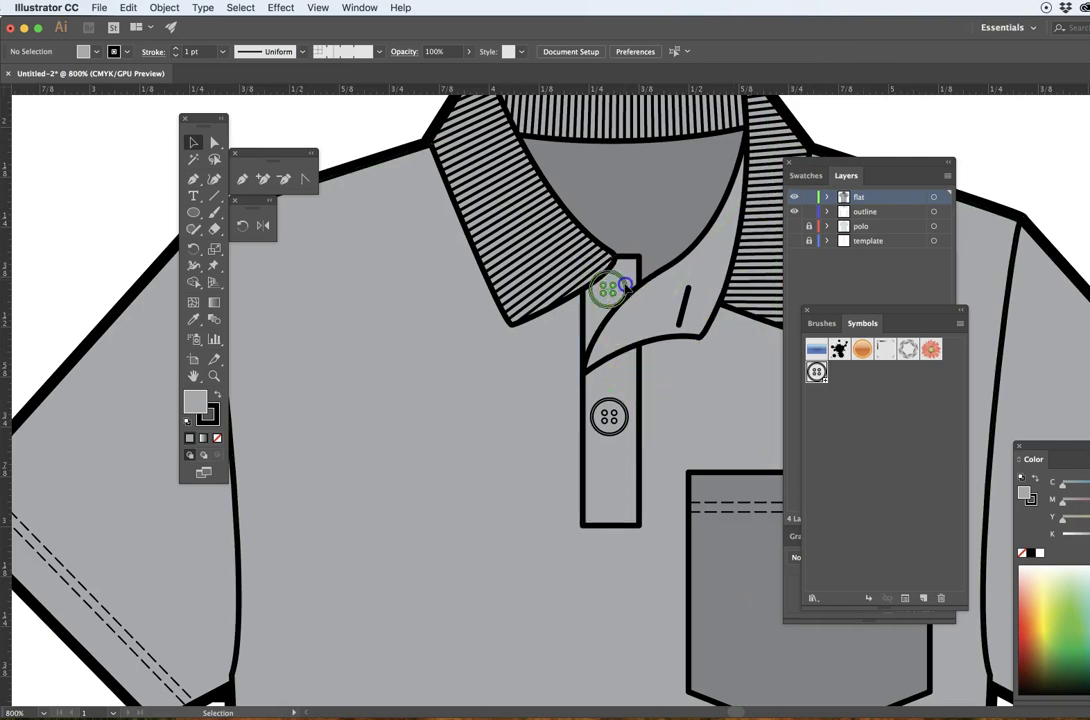
Scale both Button 01 instances on the placket uniformly to 80%.
click(626, 287)
drag(628, 268, 628, 270)
shift+click(612, 413)
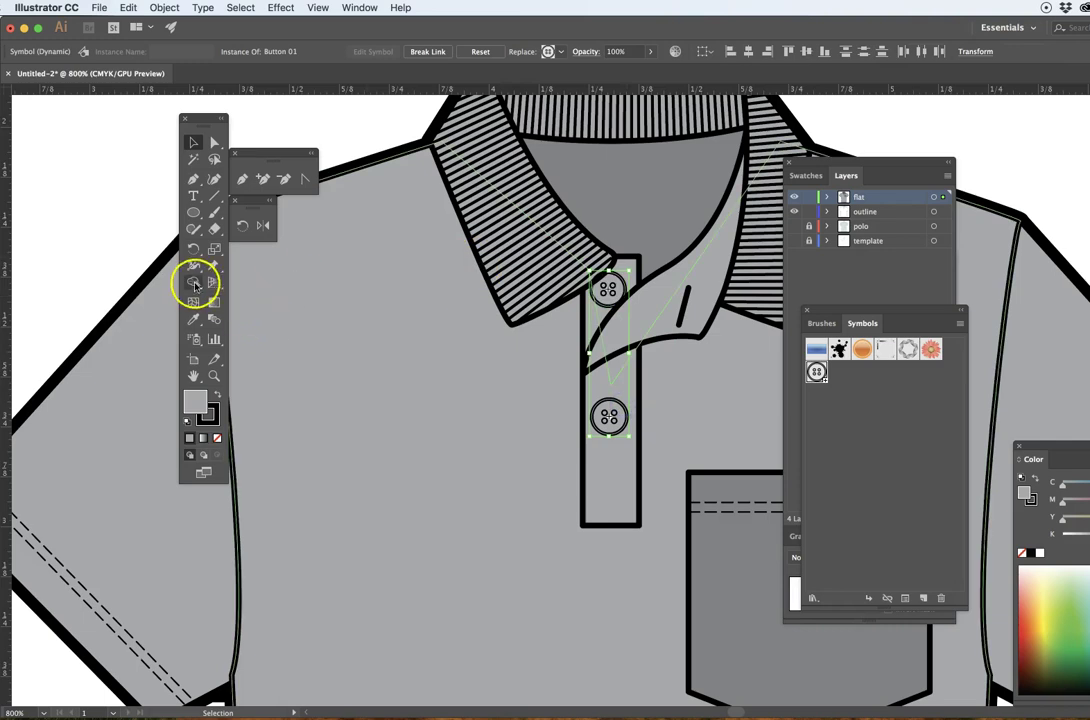
double_click(214, 249)
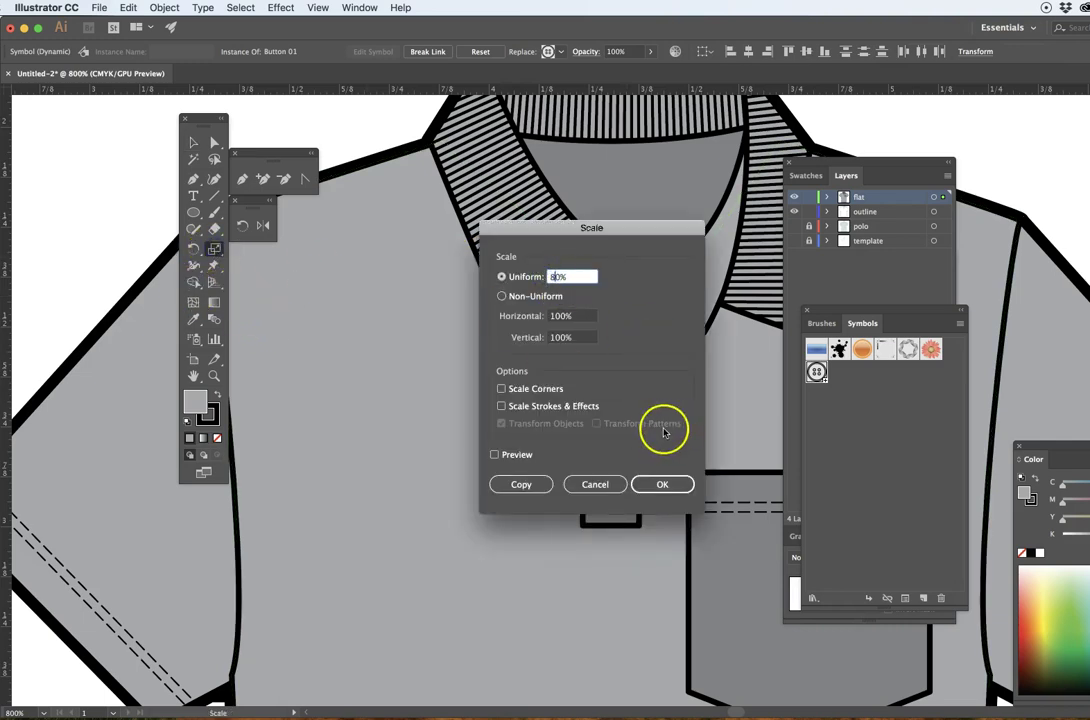
click(664, 485)
Move the scaled upper button back up into place beside the collar point on the placket.
click(193, 143)
click(309, 124)
drag(608, 302, 603, 288)
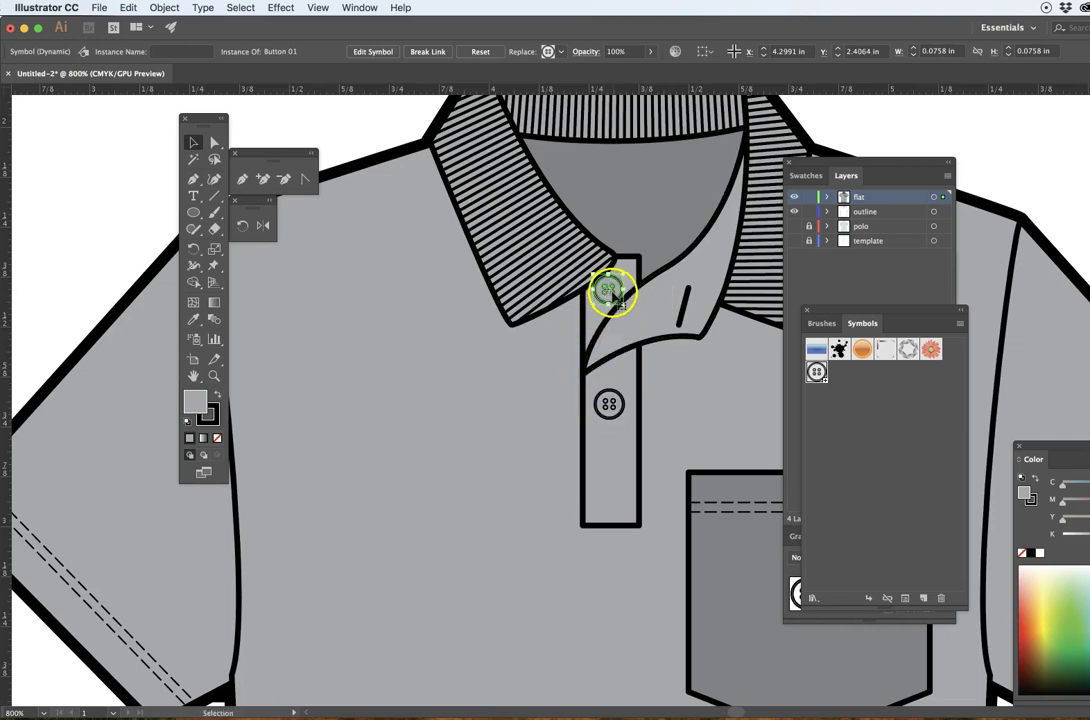
Align the lower button using a temporary copy of the upper button placed between them, and delete that copy.
drag(609, 291, 614, 348)
click(615, 400)
drag(612, 395, 614, 396)
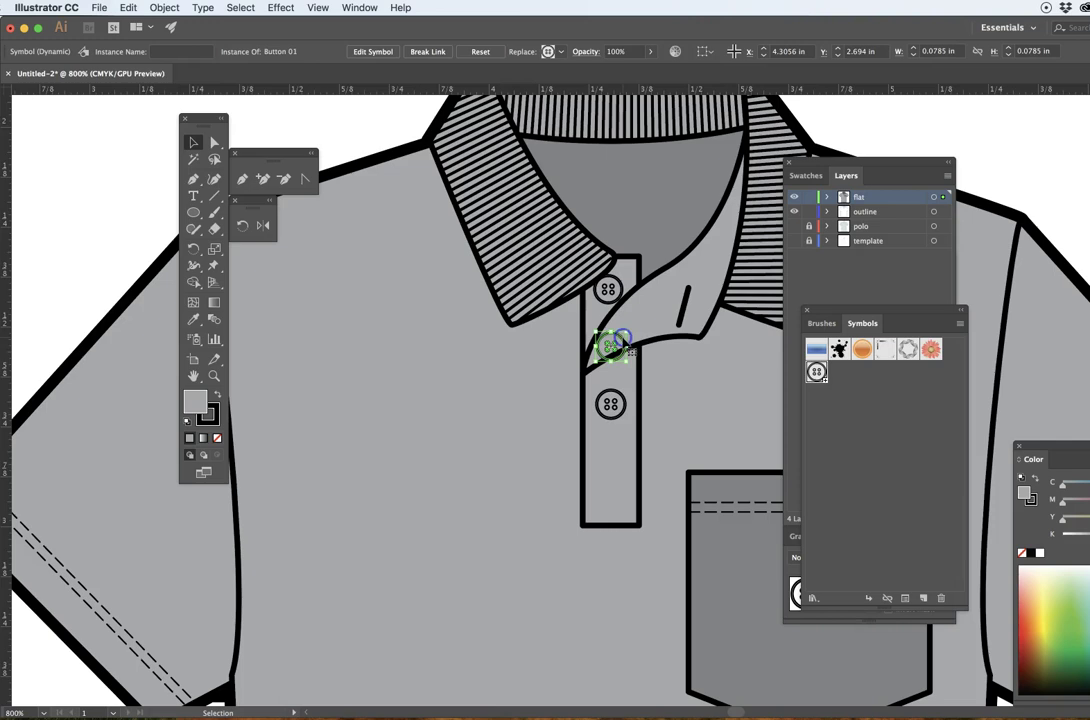
key(Delete)
Shorten the placket by raising its bottom edge closer to the lower button.
click(613, 438)
click(605, 522)
drag(610, 525, 618, 475)
click(623, 547)
Draw a curved fold line with the Pen tool down the left side of the shirt body, about 0.54 in wide and 2.01 in tall.
alt+super+click(613, 529)
alt+super+click(613, 528)
alt+super+click(576, 451)
drag(563, 395, 477, 487)
click(708, 535)
alt+super+click(529, 445)
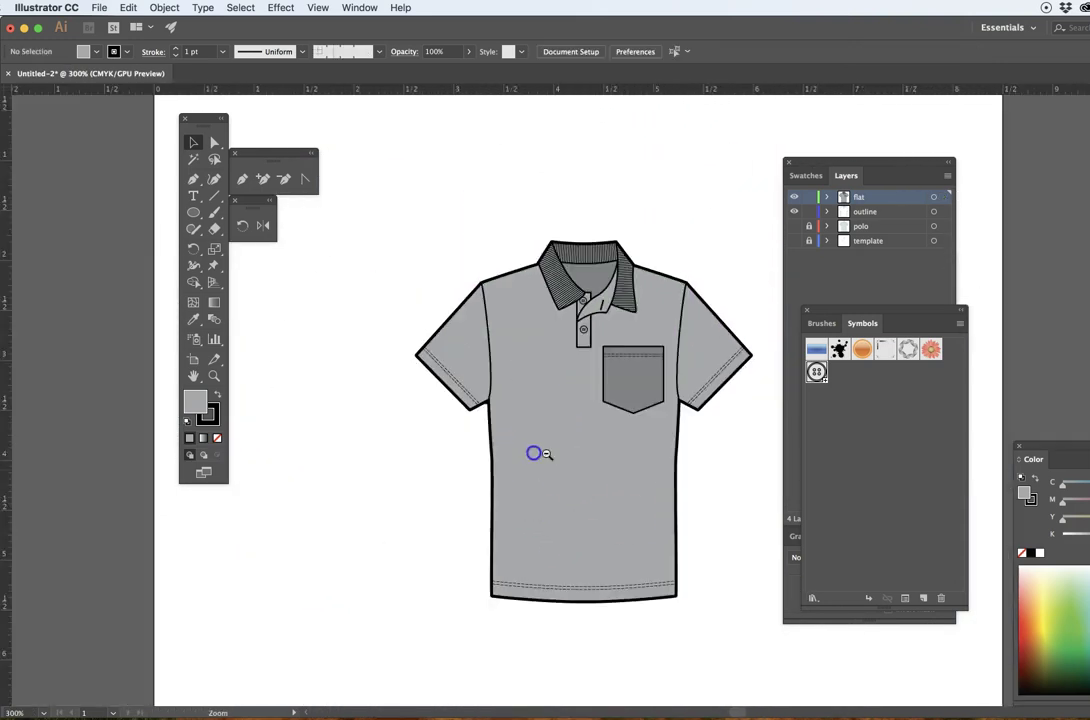
drag(573, 472, 508, 416)
click(418, 184)
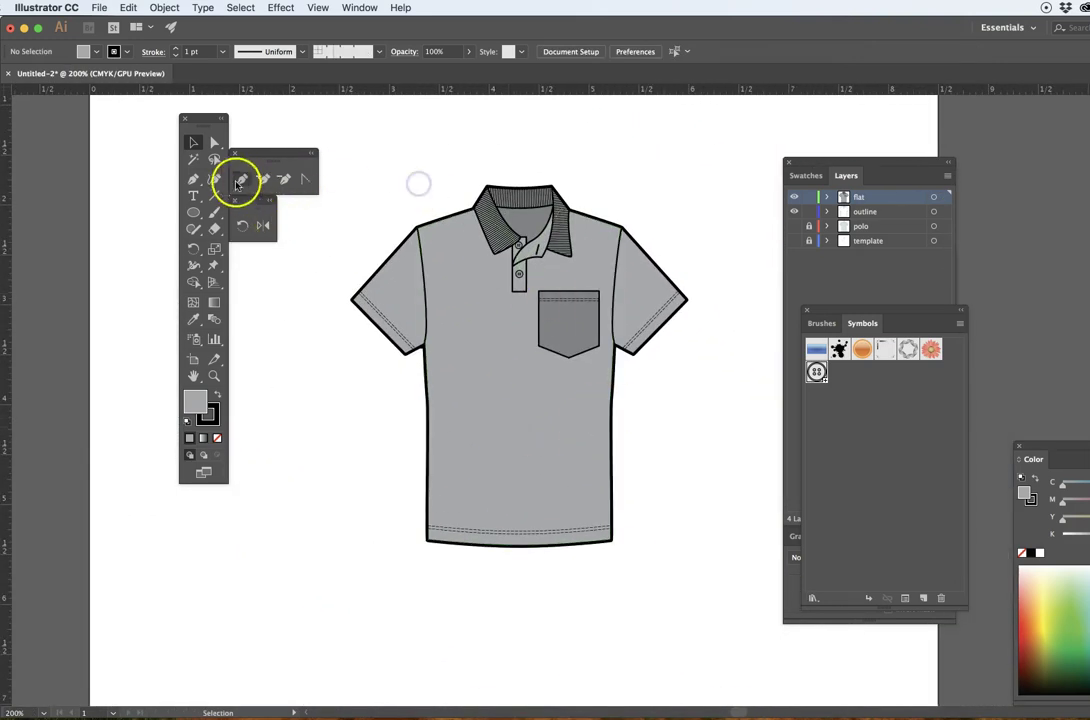
click(242, 180)
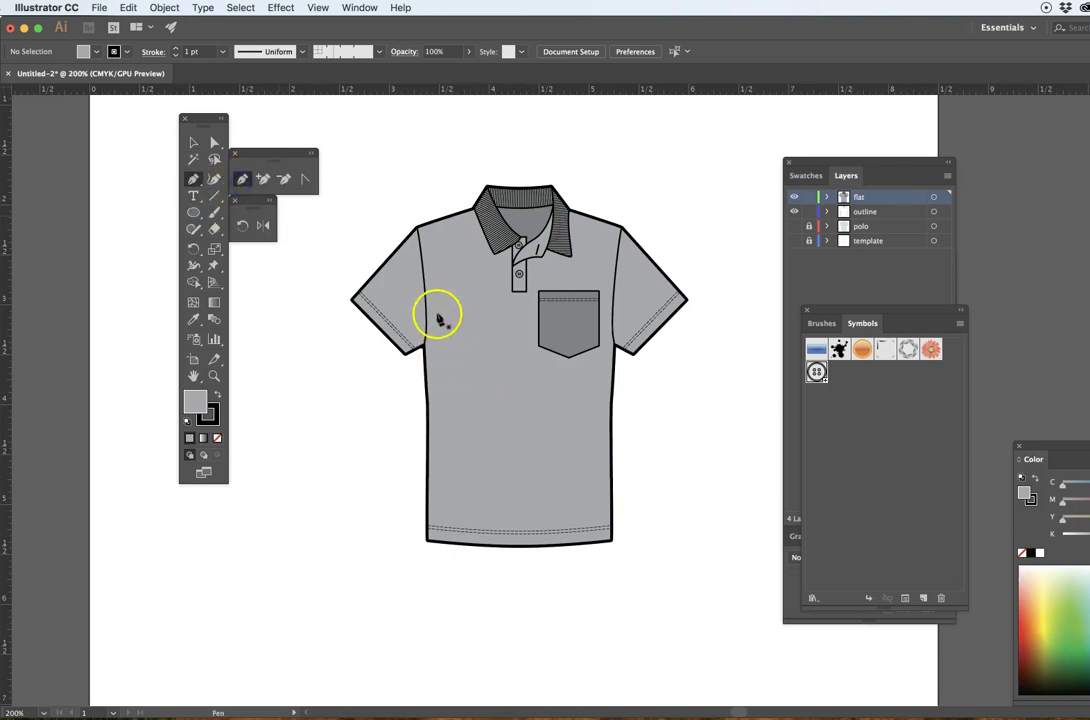
click(437, 315)
drag(526, 522, 524, 521)
super+click(638, 511)
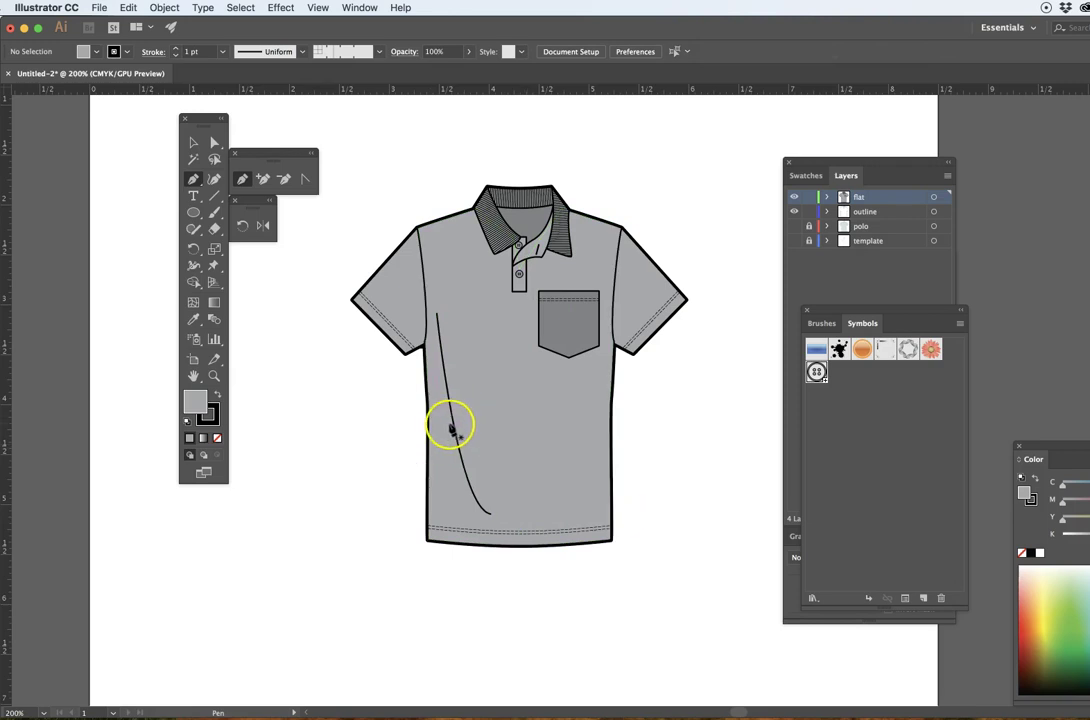
Set the fill of the left fold line to None.
key(v)
click(455, 430)
click(453, 430)
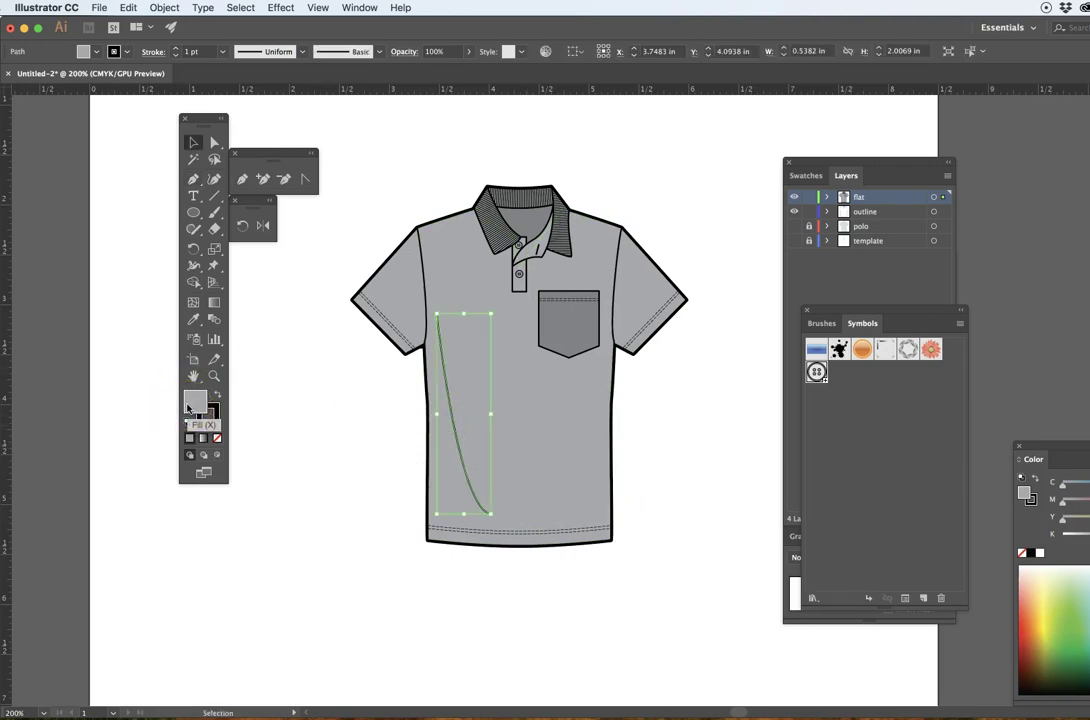
click(96, 51)
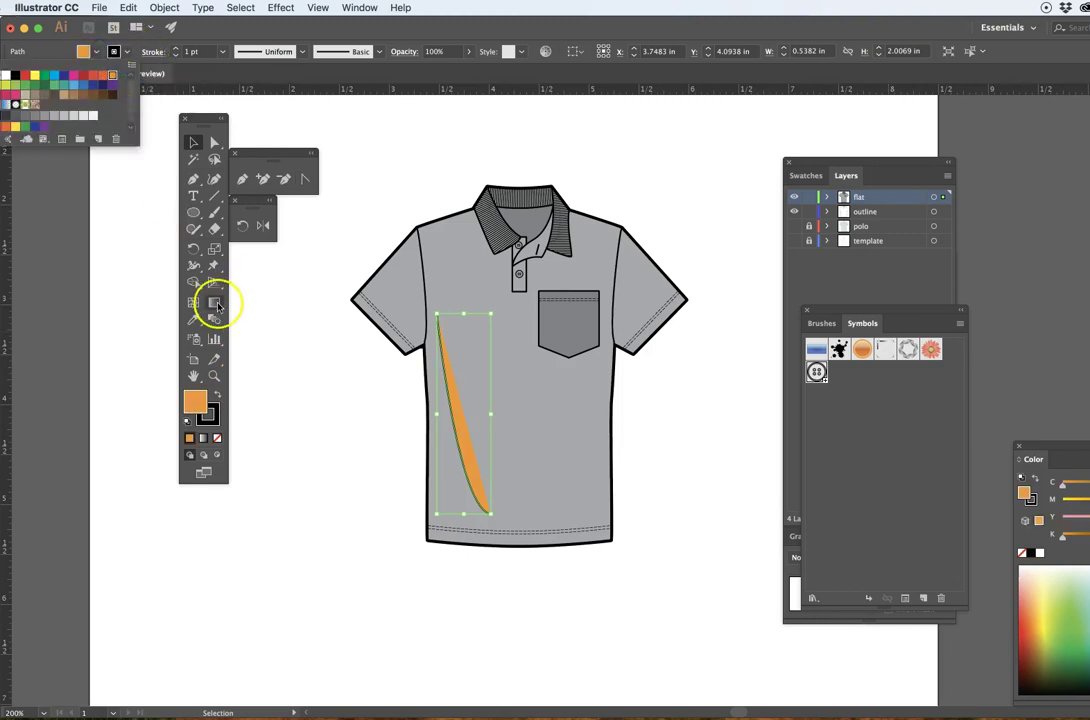
click(217, 438)
click(328, 443)
Draw a second curved fold line with the Pen tool on the right side of the body, from below the pocket towards the hem.
click(242, 179)
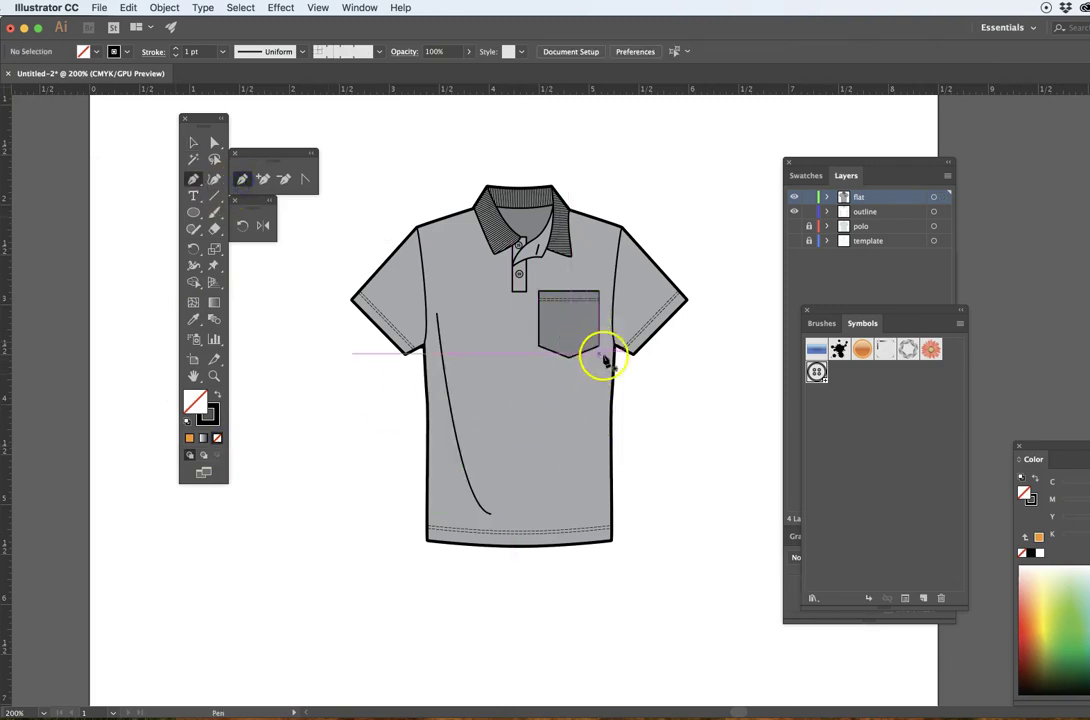
click(596, 367)
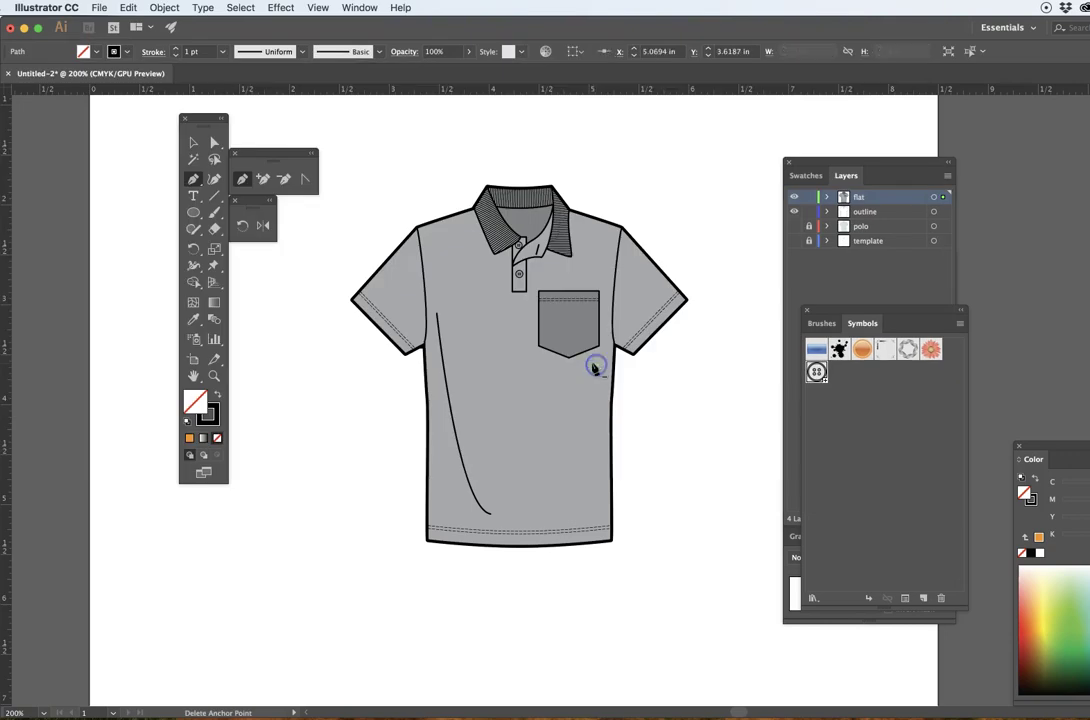
click(576, 486)
super+click(668, 488)
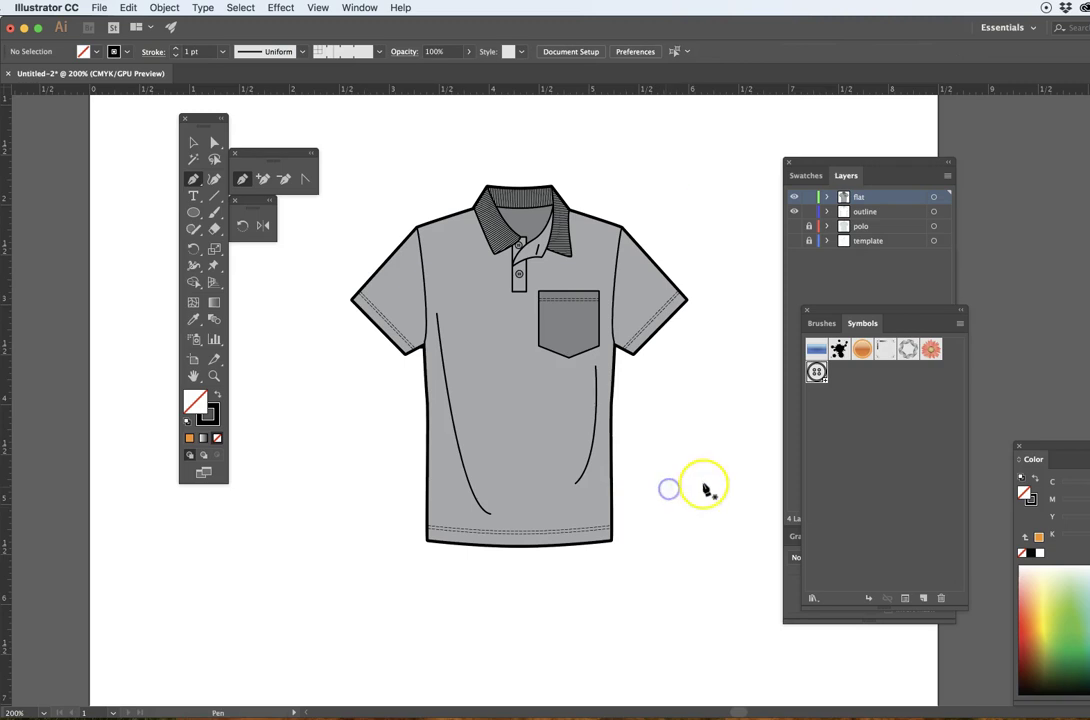
click(194, 142)
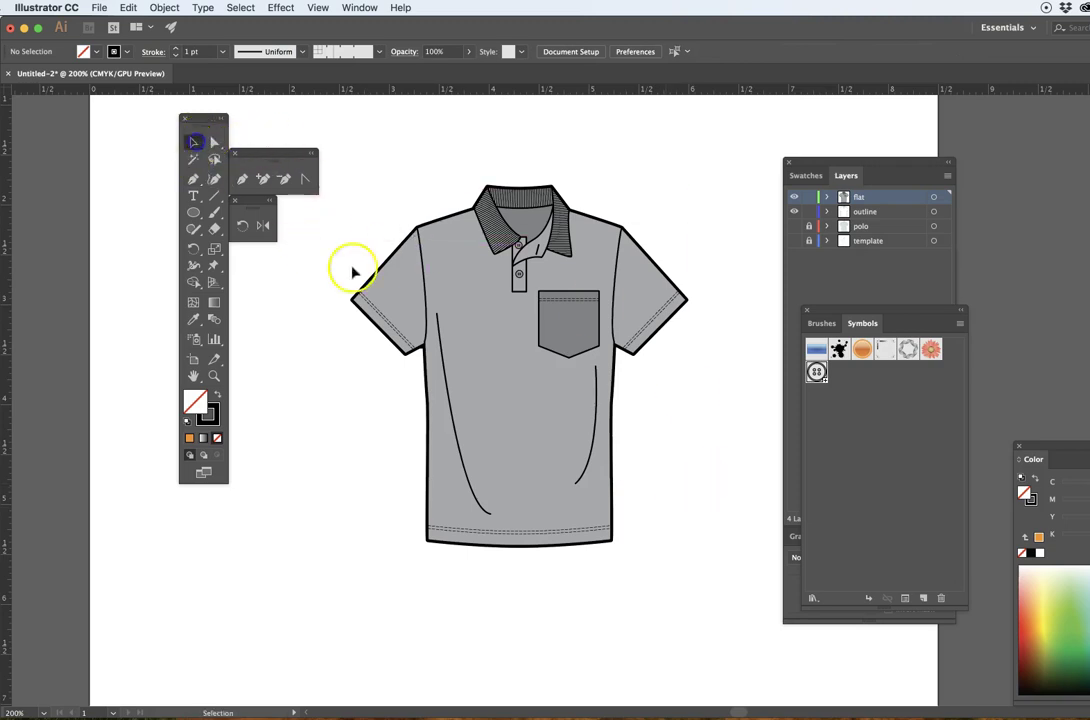
Move the left fold line's top anchor slightly inward and bend its lower end outward with the direction handle.
click(439, 344)
click(316, 224)
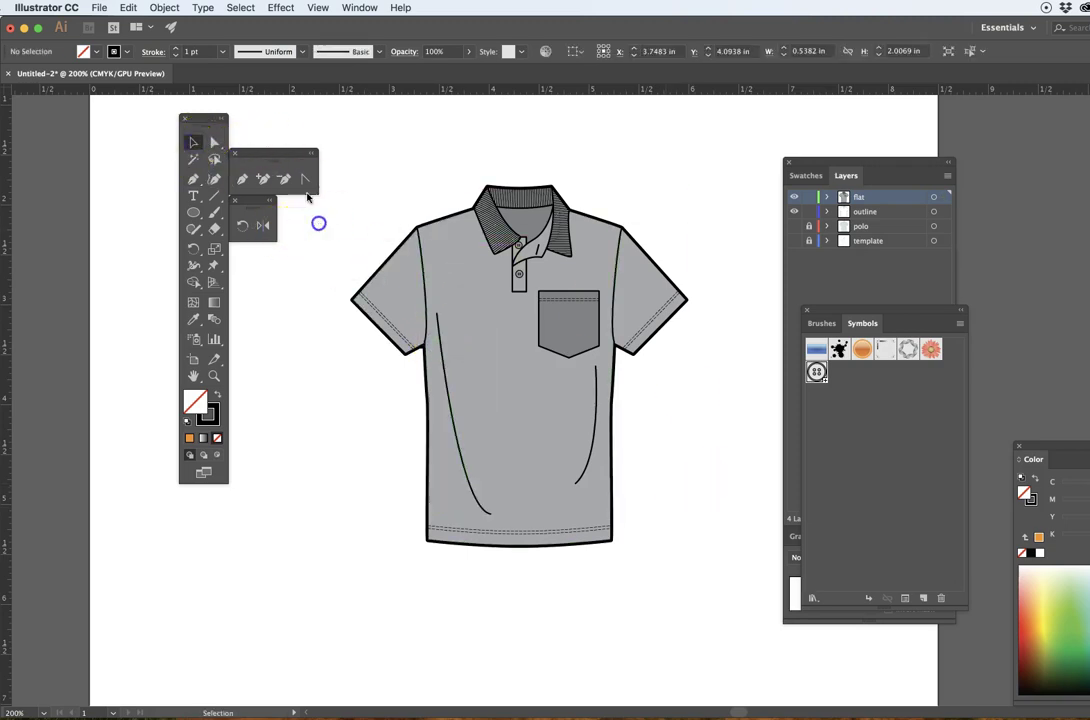
click(214, 142)
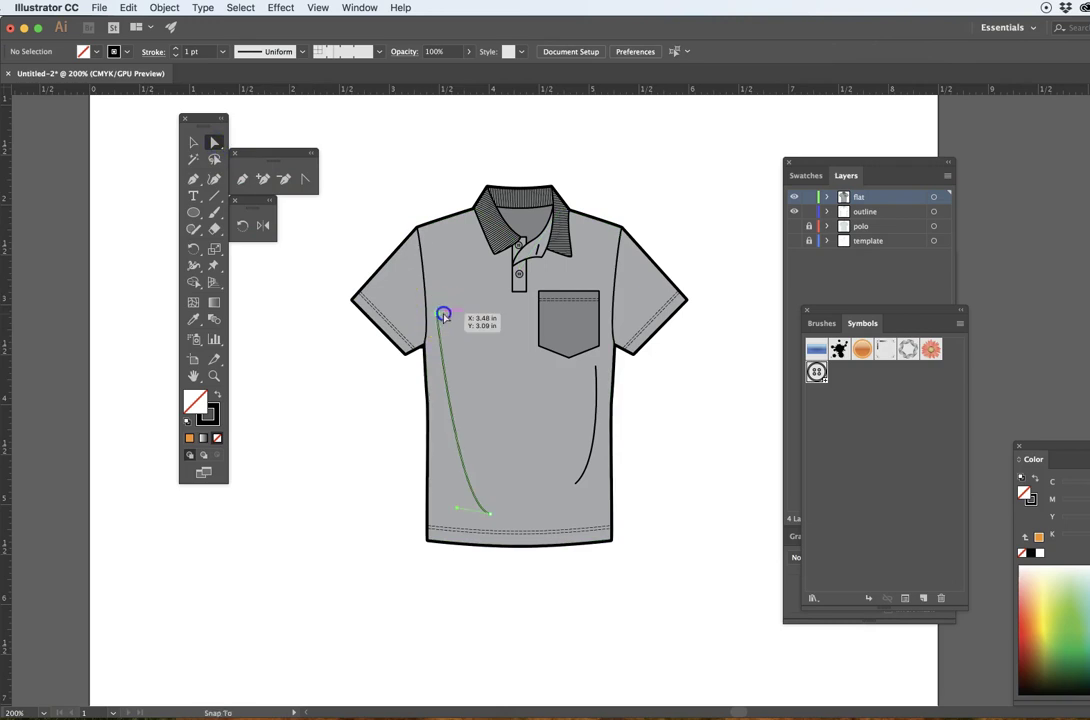
click(443, 315)
drag(456, 509, 433, 487)
click(360, 457)
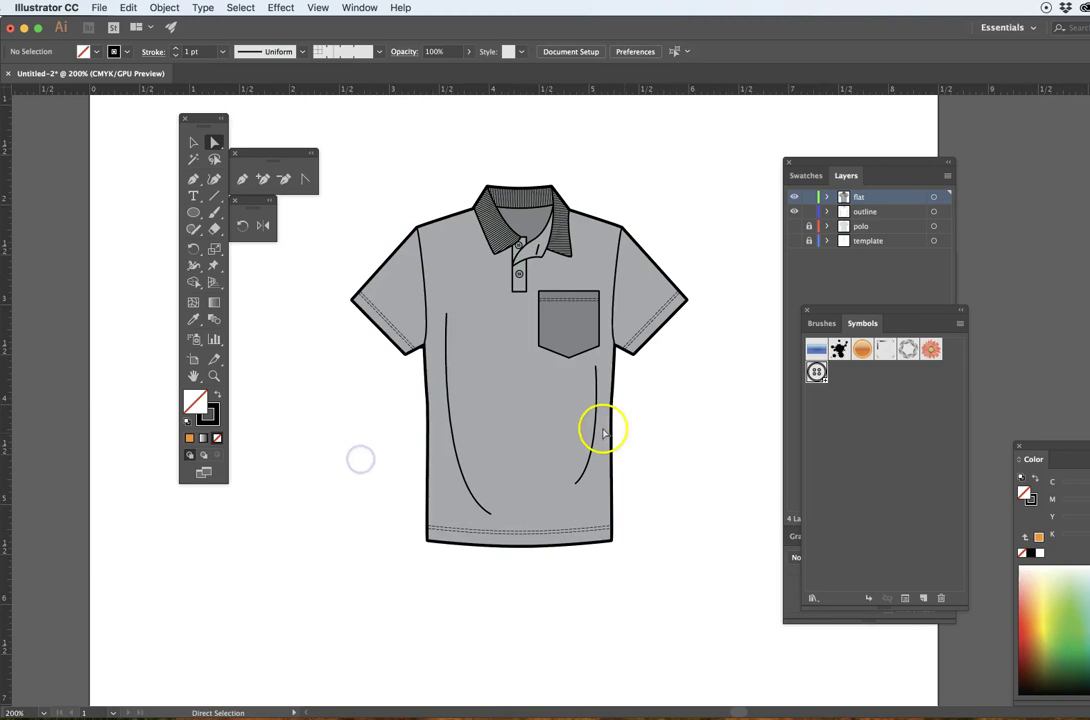
Steepen the lower end of the left fold line by adjusting the direction handle of its bottom anchor.
drag(596, 430, 608, 448)
click(462, 432)
drag(506, 516, 489, 535)
drag(439, 502, 431, 450)
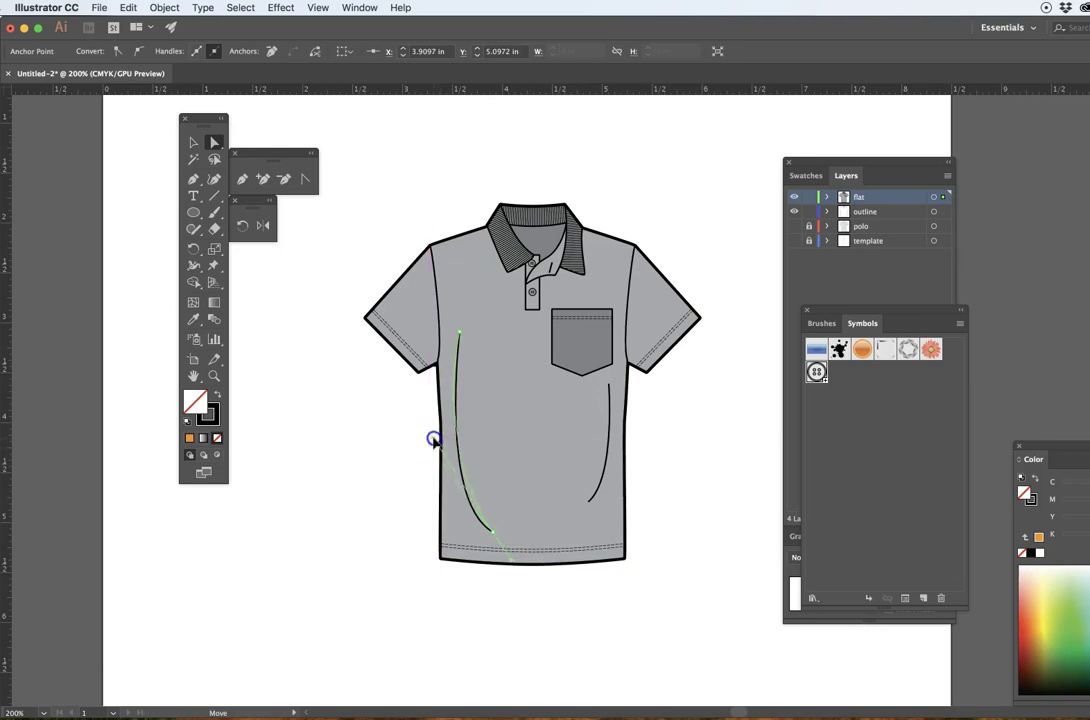
click(397, 438)
Delete both fold lines from the shirt body.
drag(579, 453, 580, 481)
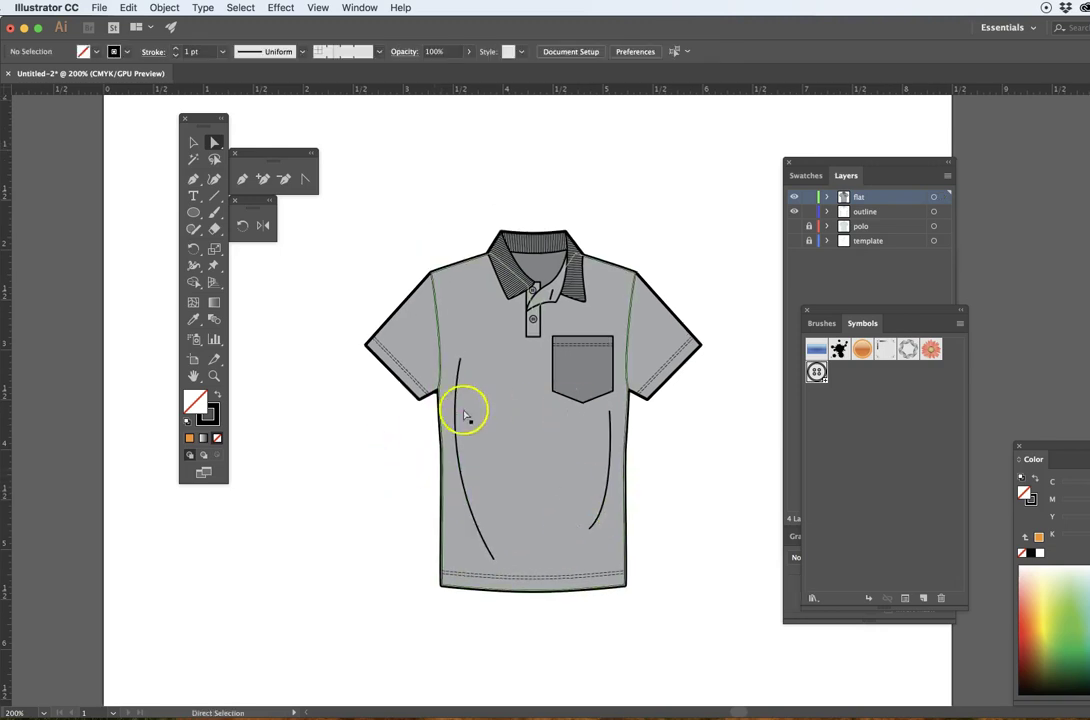
click(462, 482)
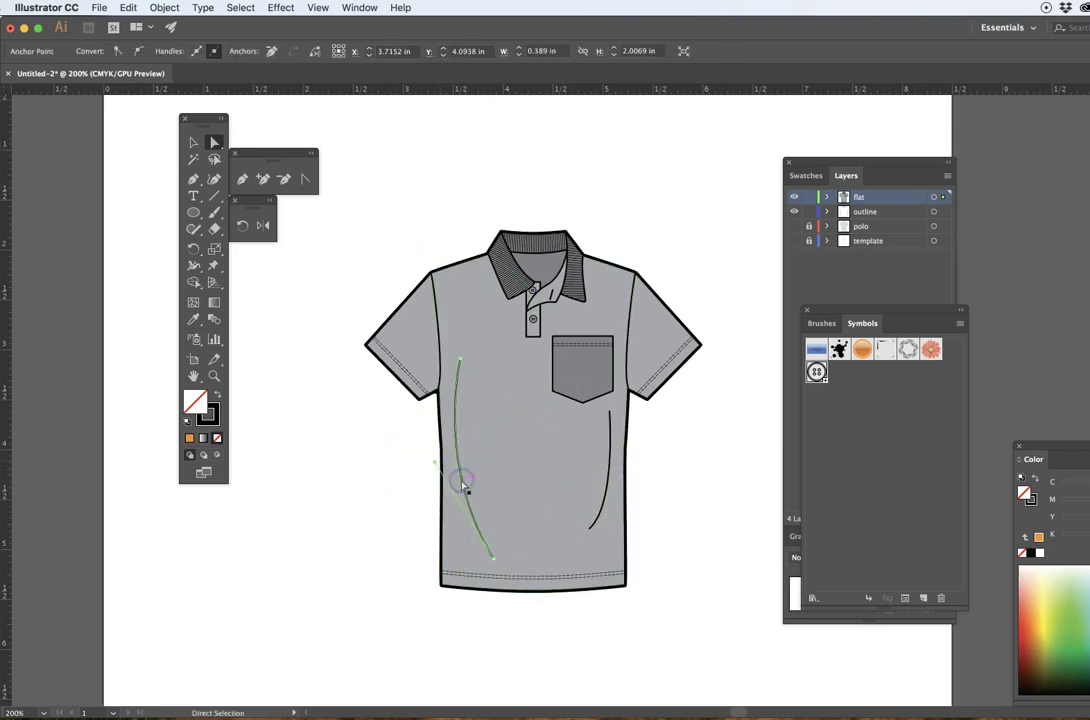
click(631, 490)
key(Delete)
key(Delete)
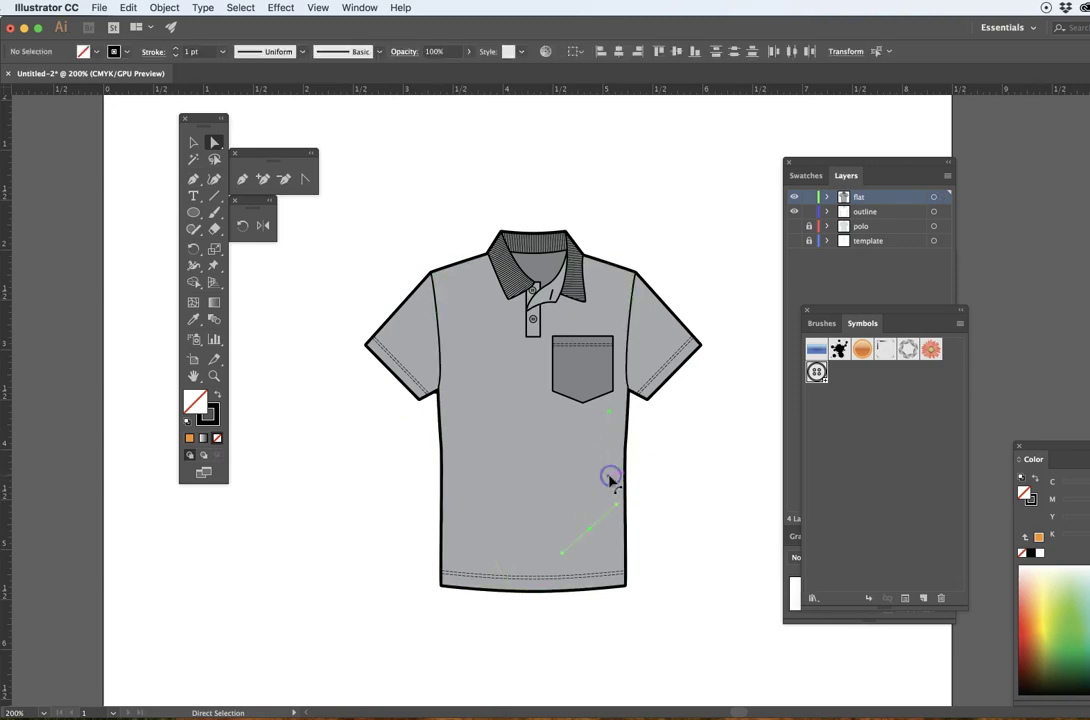
Select the anchors at the body's bottom-left hem corner and nudge them slightly outward.
drag(410, 544, 467, 618)
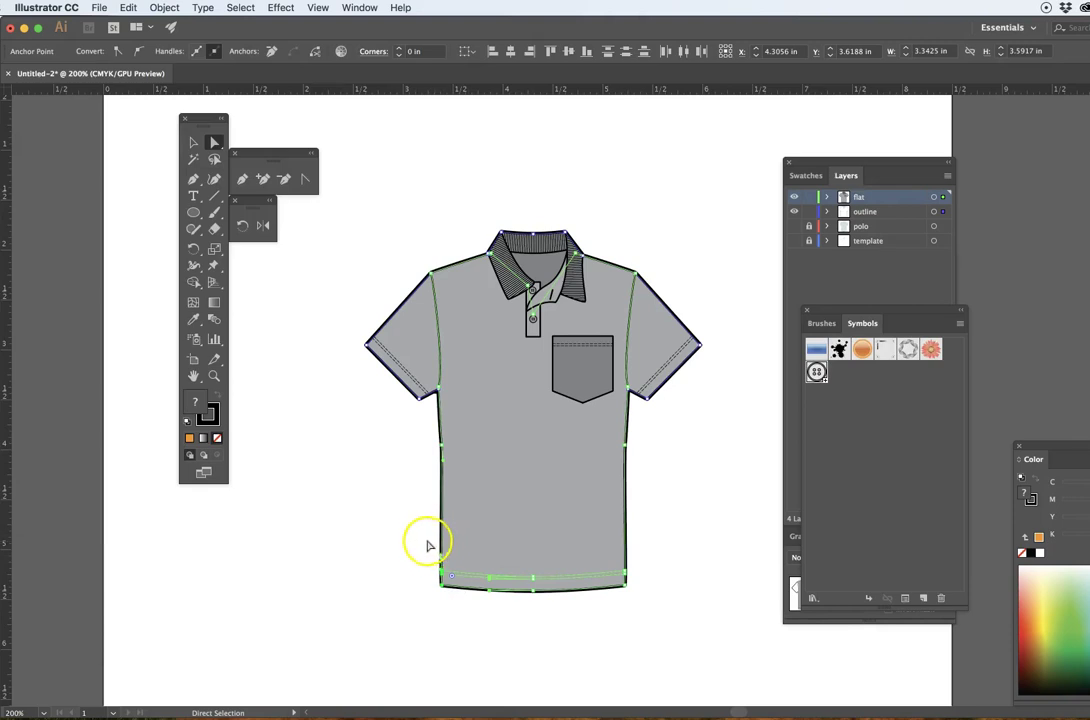
click(293, 553)
click(422, 543)
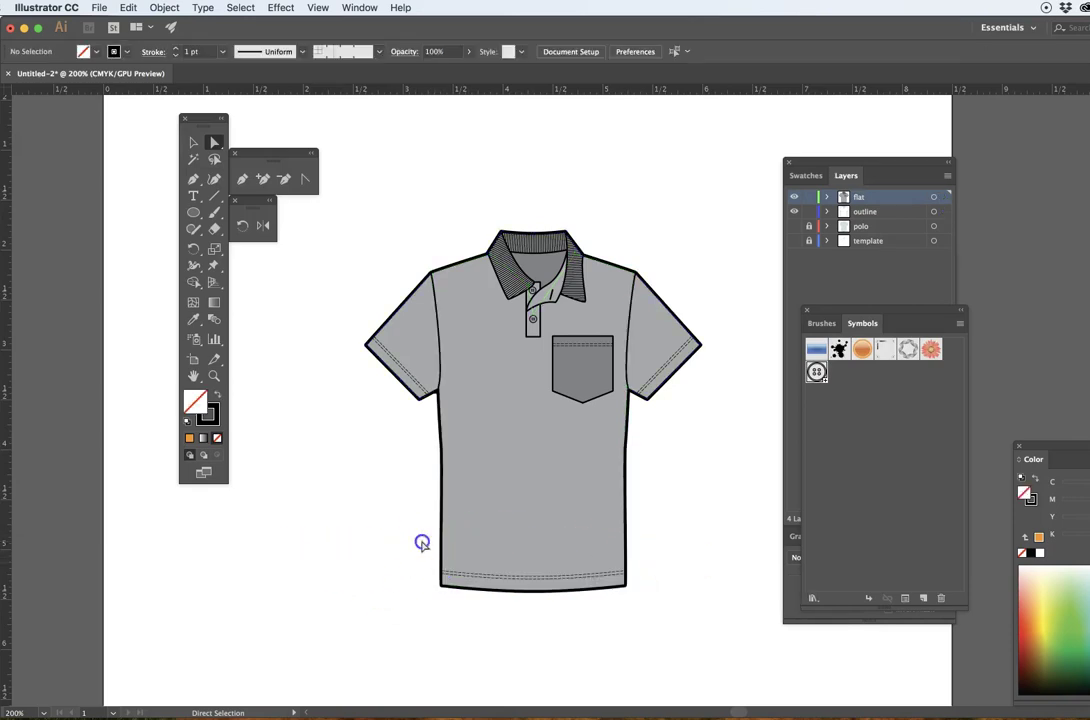
drag(422, 517, 463, 632)
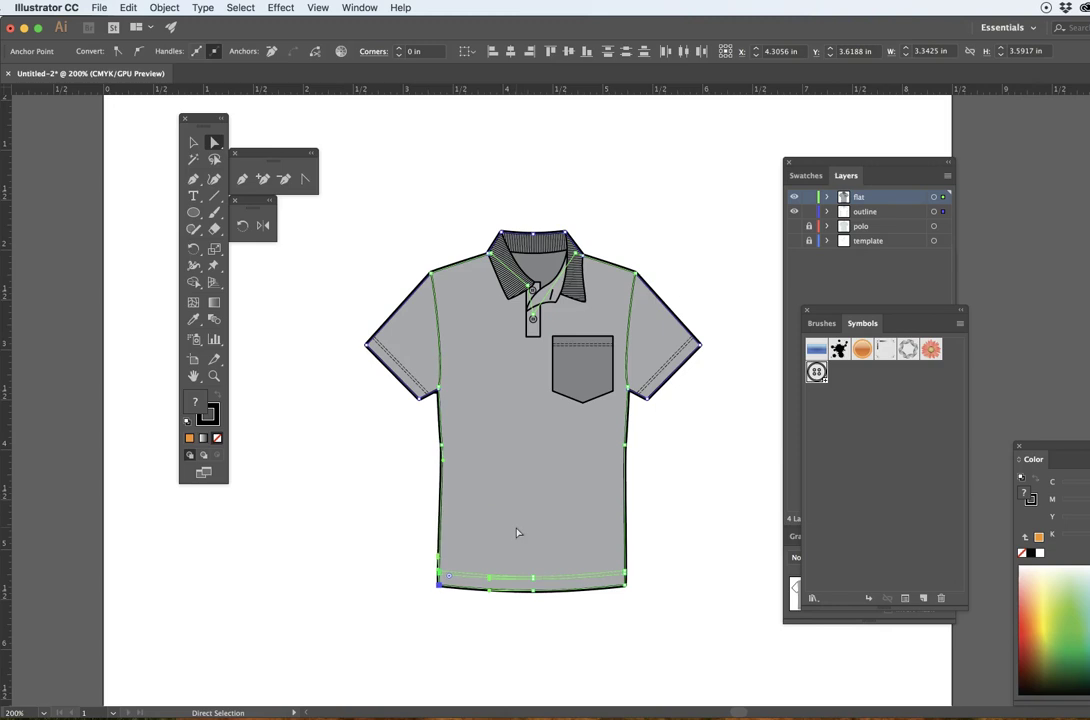
Select the anchors at the body's bottom-right hem corner and nudge them slightly outward.
click(658, 525)
drag(658, 522, 594, 615)
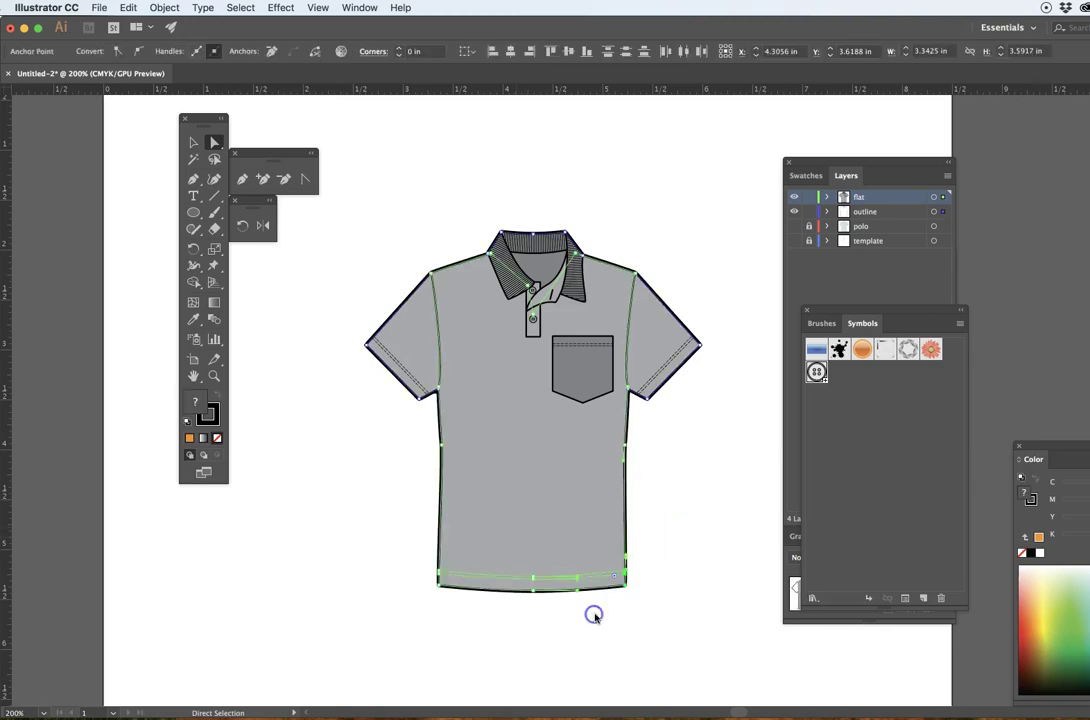
key(Right)
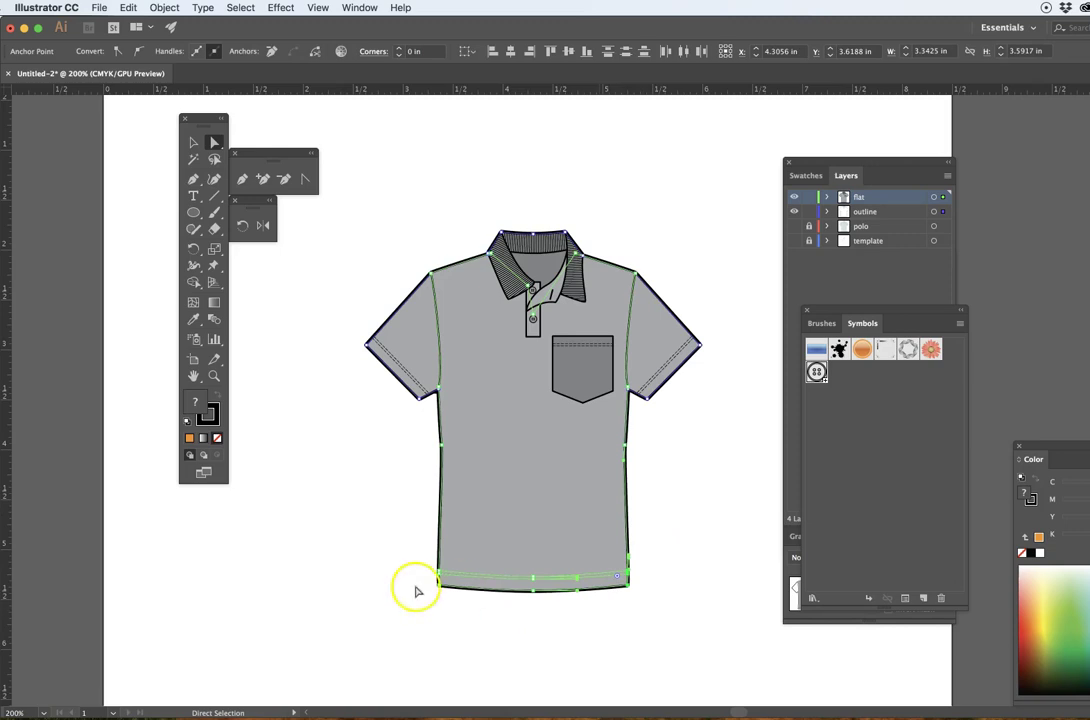
click(727, 587)
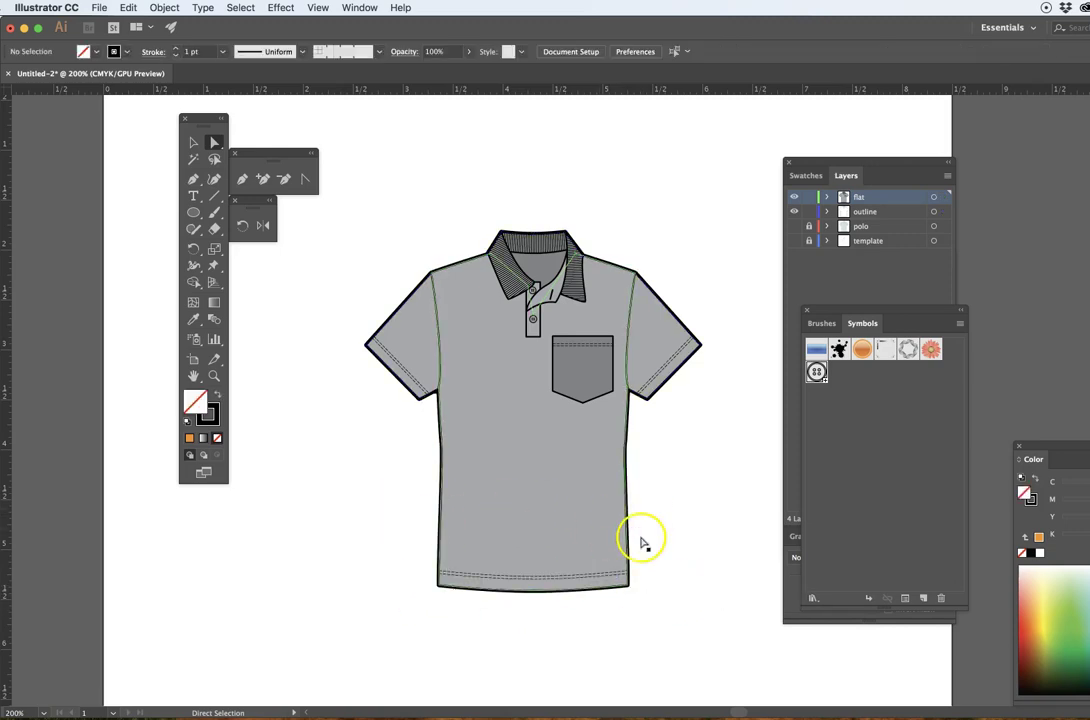
Select all artwork of the polo shirt, including its outline, and group it.
click(193, 142)
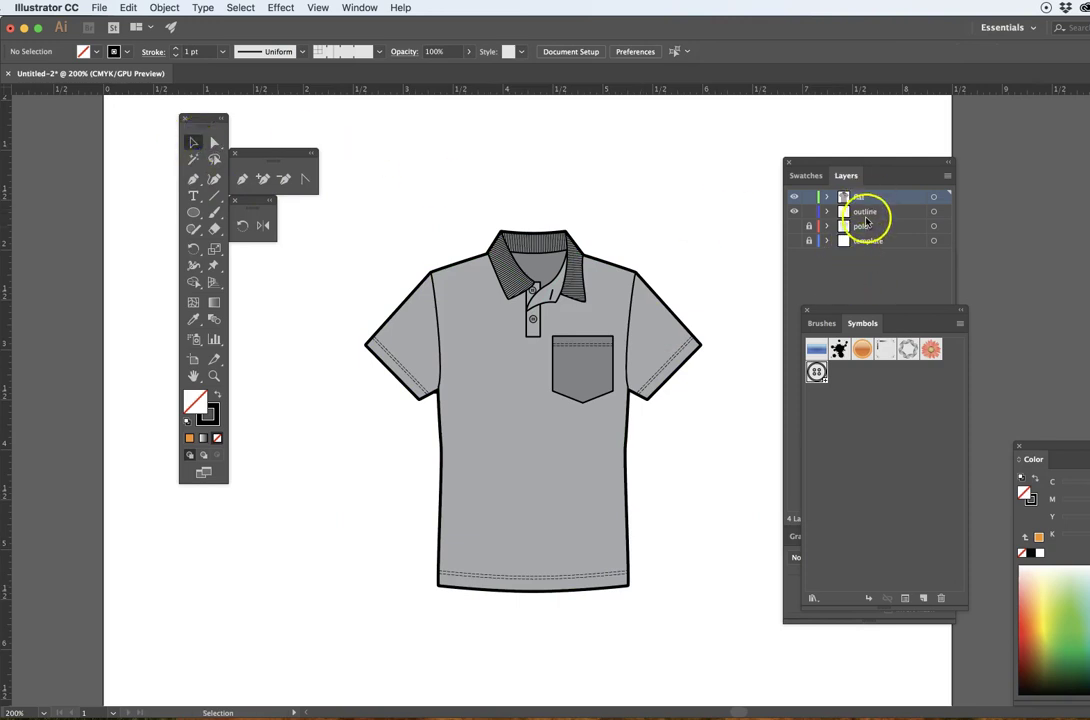
drag(364, 210, 703, 606)
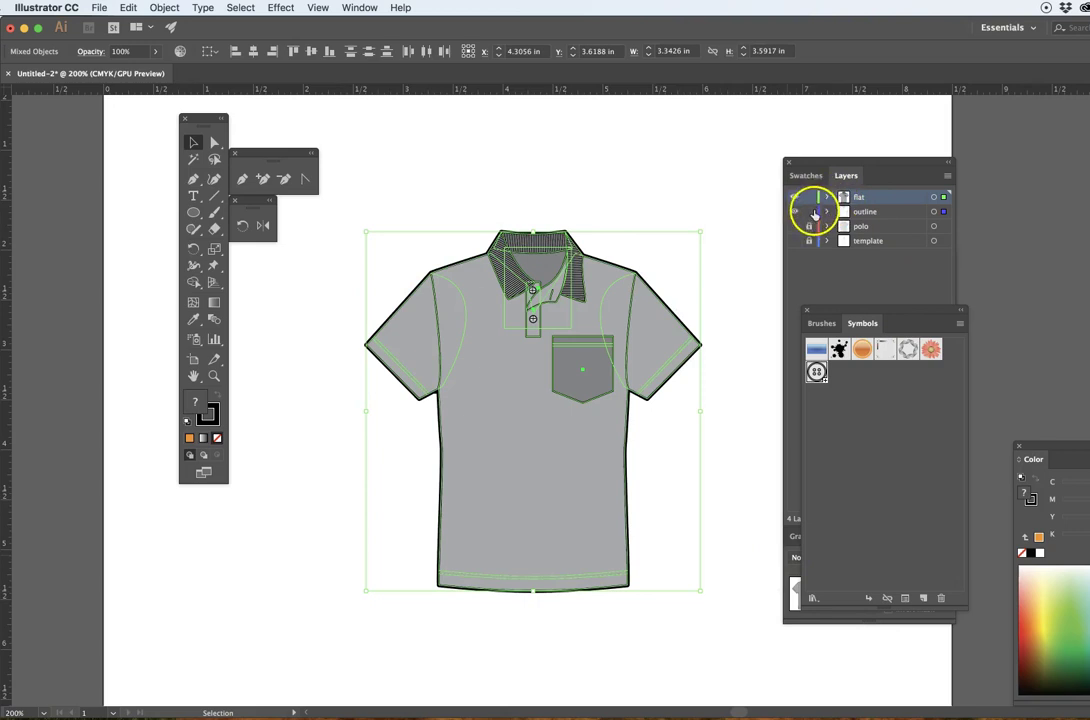
click(166, 9)
click(185, 60)
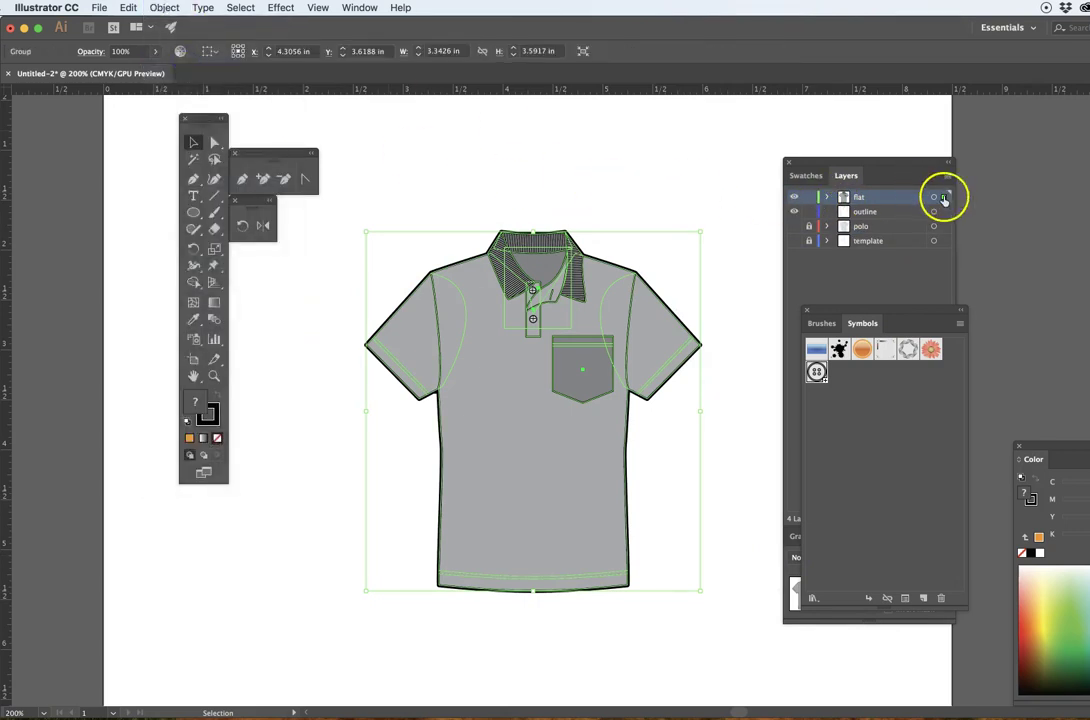
Delete the outline, polo and template layers, keeping only the flat layer.
click(637, 171)
click(898, 209)
shift+click(905, 241)
click(872, 391)
click(927, 517)
Try moving the grouped polo shirt on the artboard, and undo the move.
drag(611, 316, 562, 271)
key(super+z)
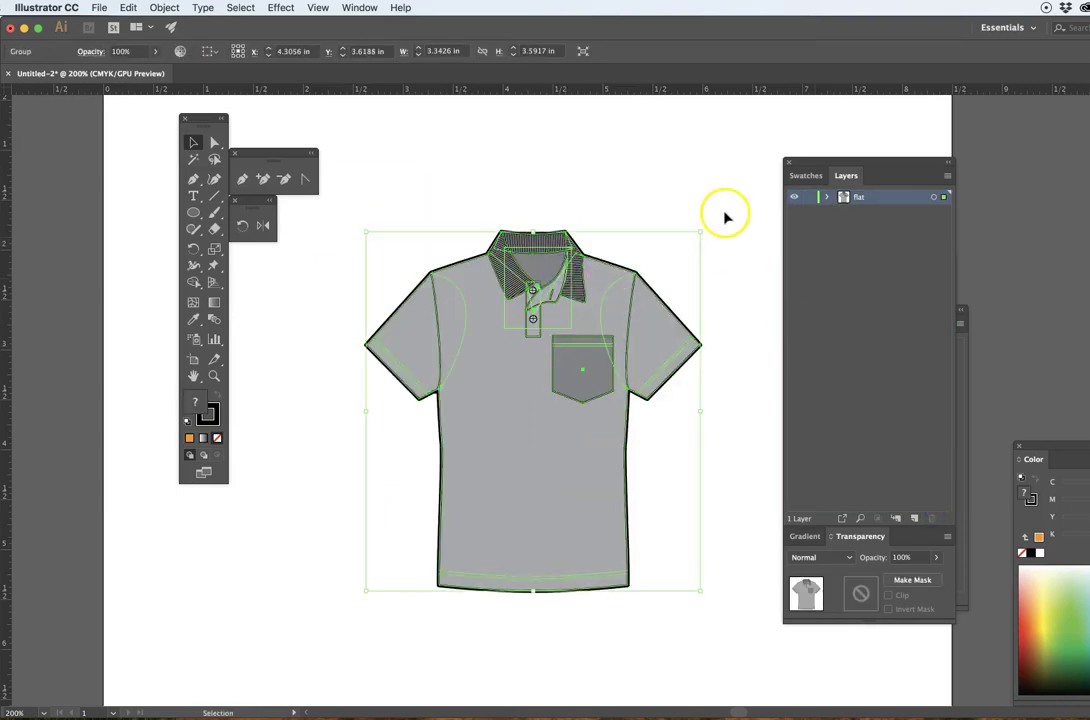
click(725, 208)
alt+super+click(517, 374)
alt+super+click(517, 374)
drag(635, 379, 552, 386)
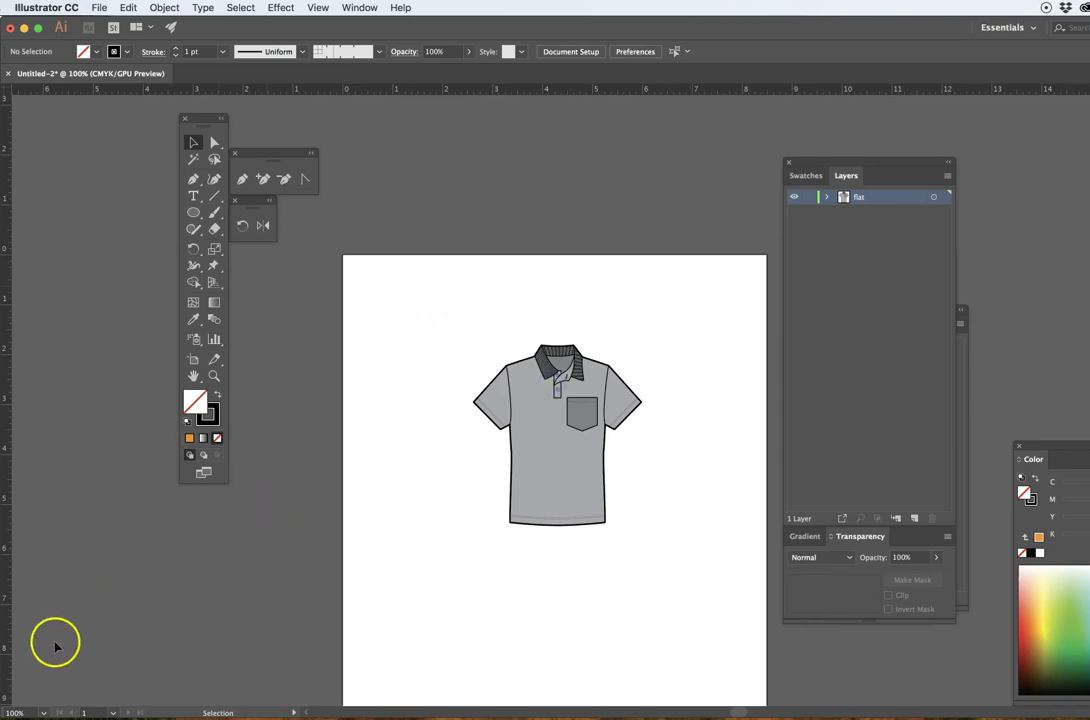
click(443, 626)
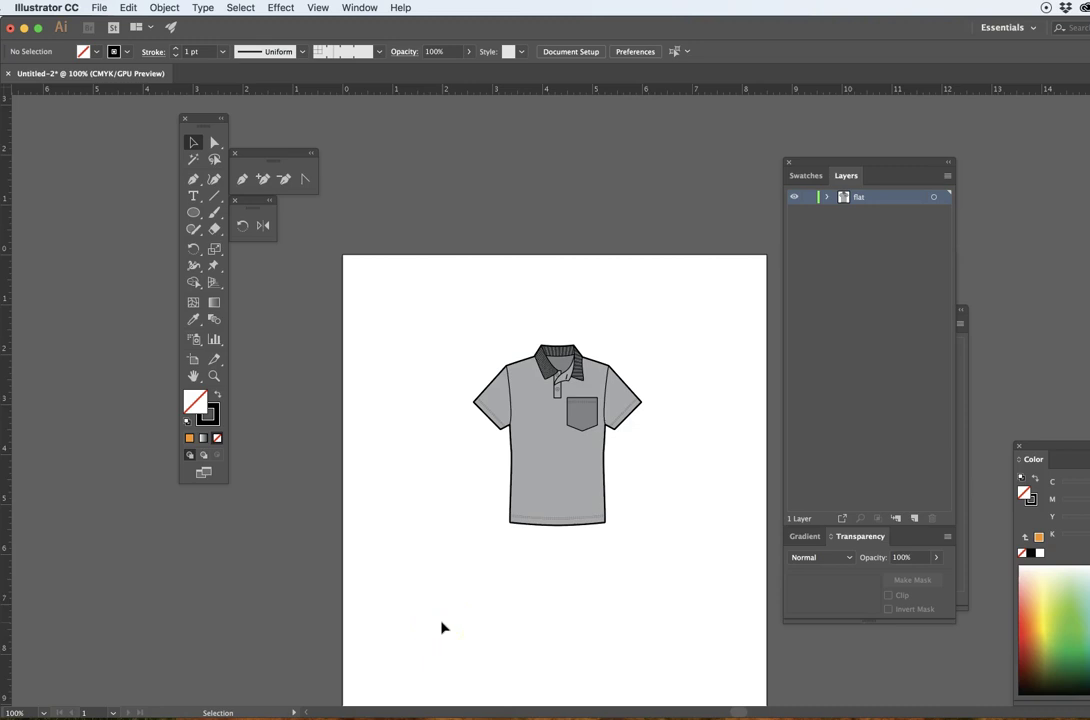